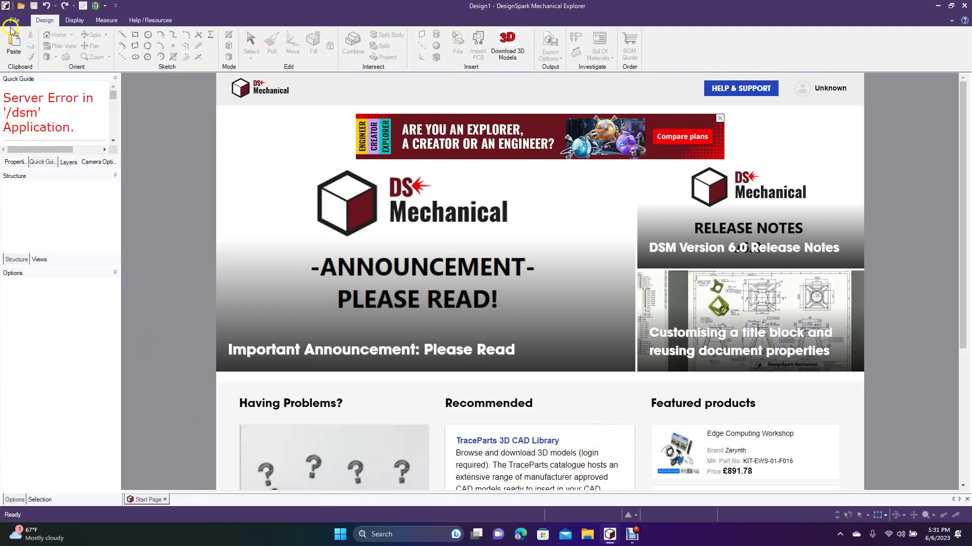
Create a new empty design.
click(15, 21)
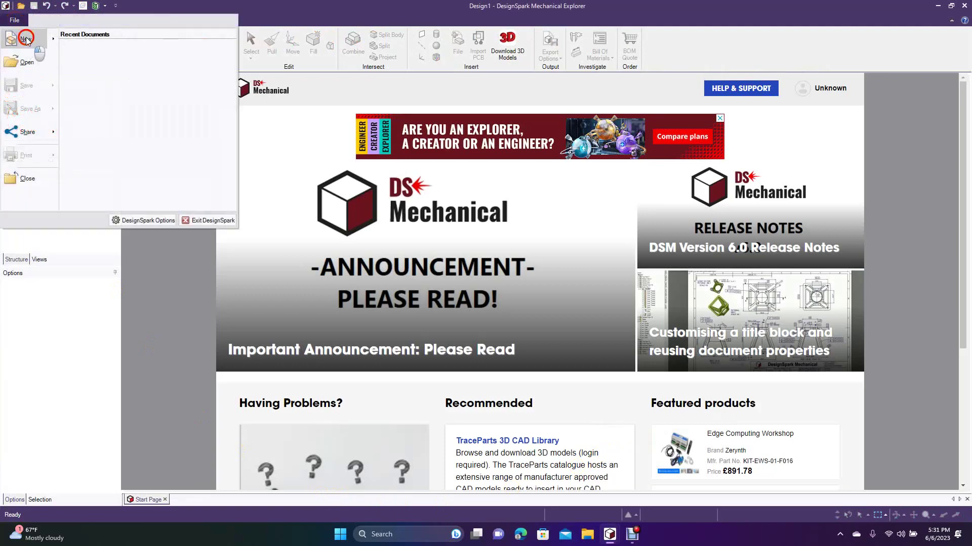
mouse_move(30, 39)
click(87, 51)
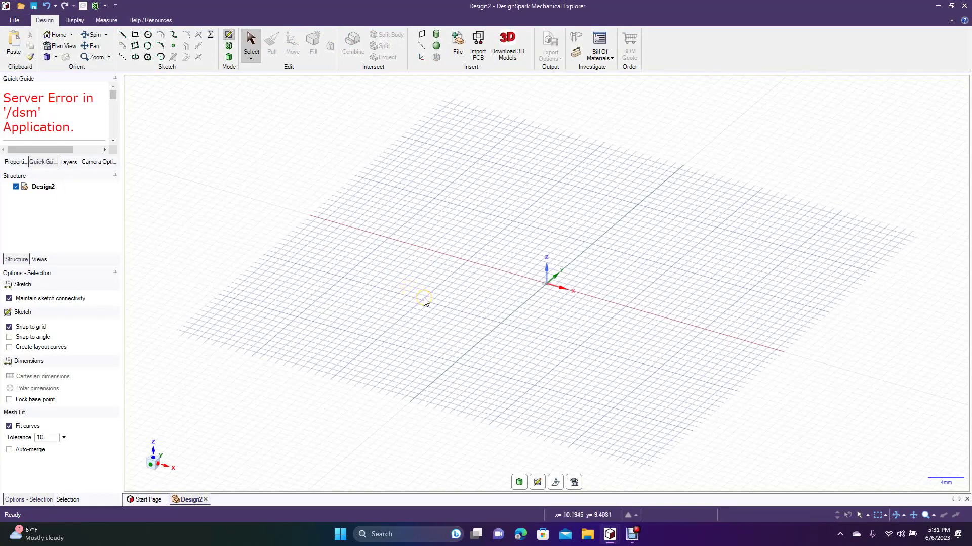
Sketch a 100 mm diameter circle centred on the origin in plan view.
click(574, 483)
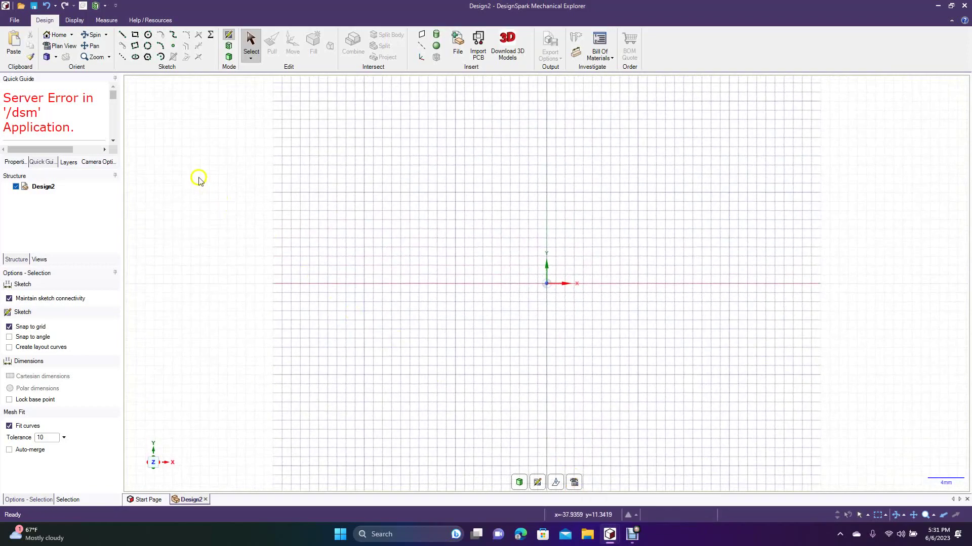
click(147, 35)
click(546, 284)
text(100)
key(Return)
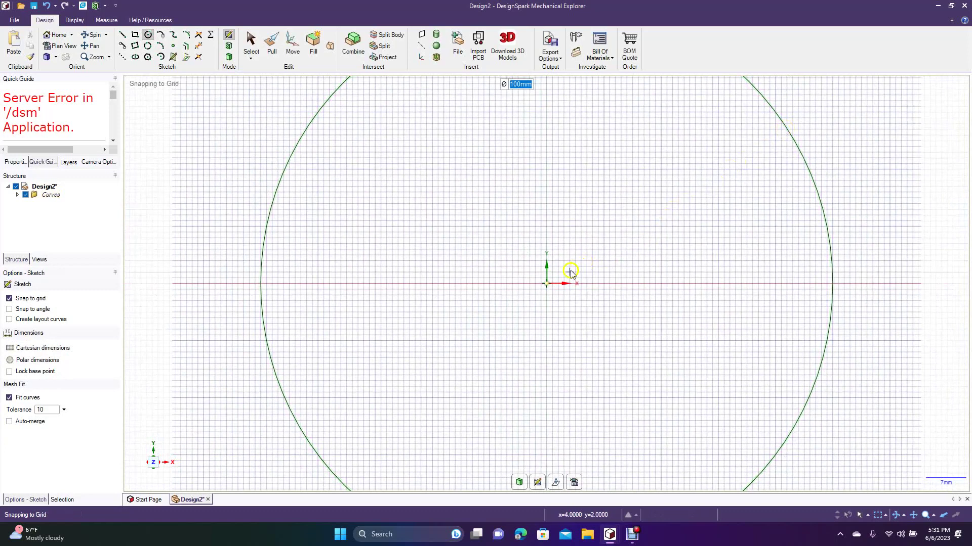
Sketch a second concentric circle with a diameter of 95 mm at the origin.
click(547, 284)
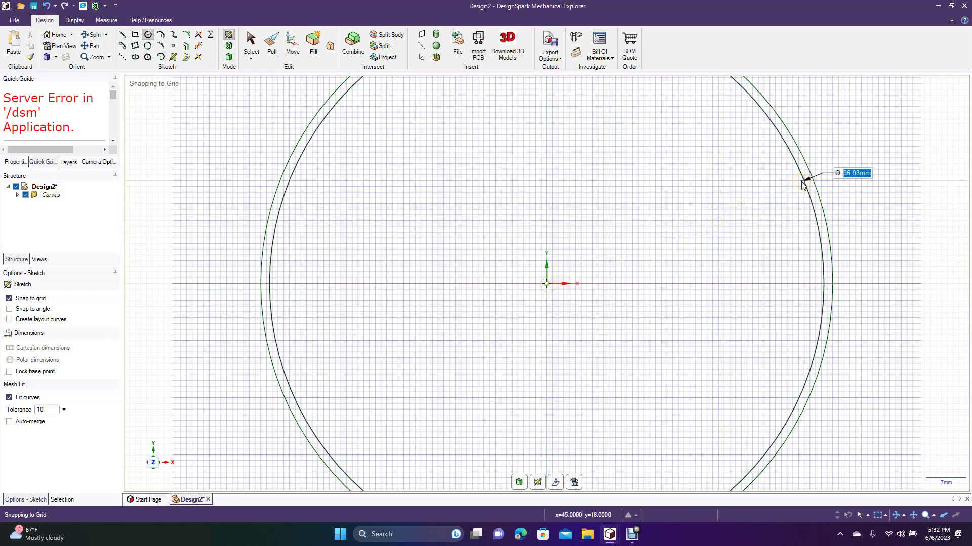
text(95)
key(Return)
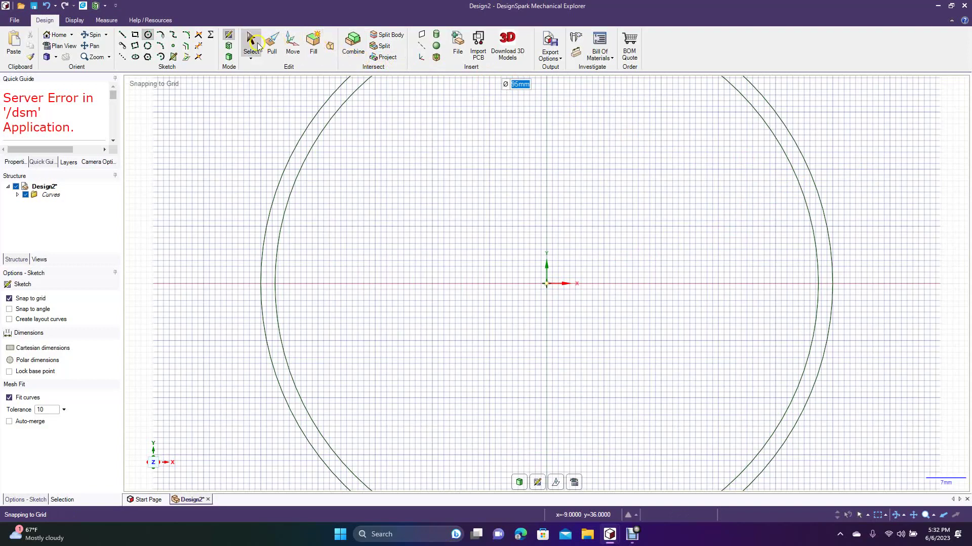
click(250, 43)
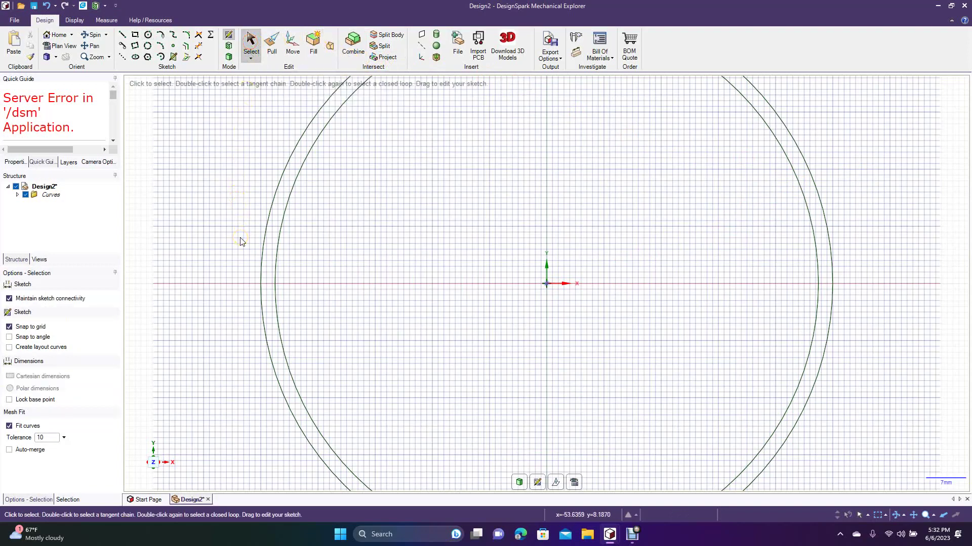
Sketch a rectangle about 18 mm wide and 10 mm high, defined from its centre at the outer circle's lowest point.
key(z)
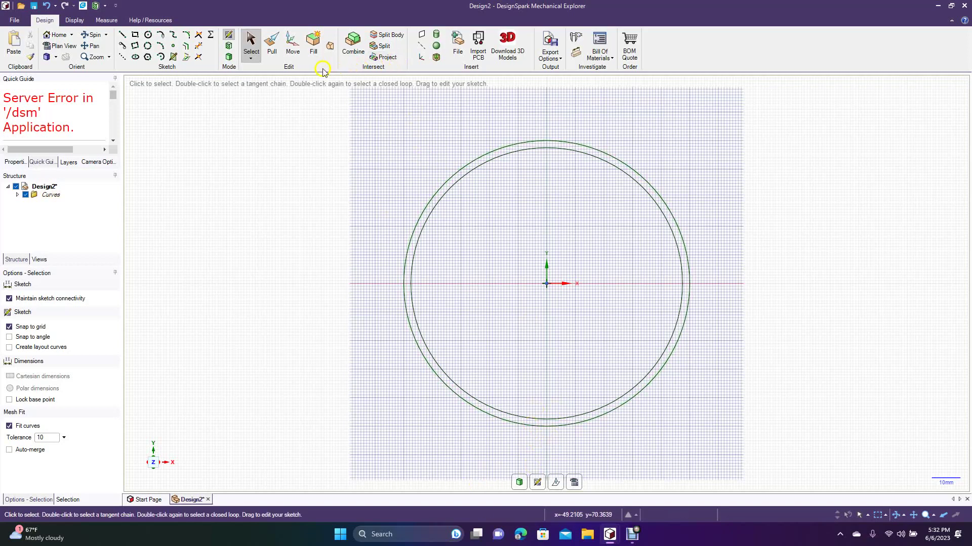
click(135, 37)
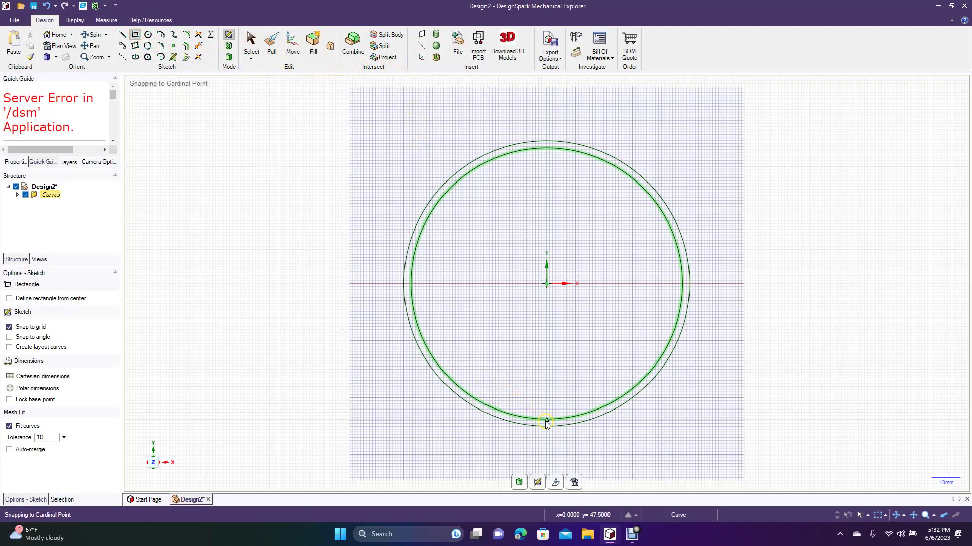
click(41, 300)
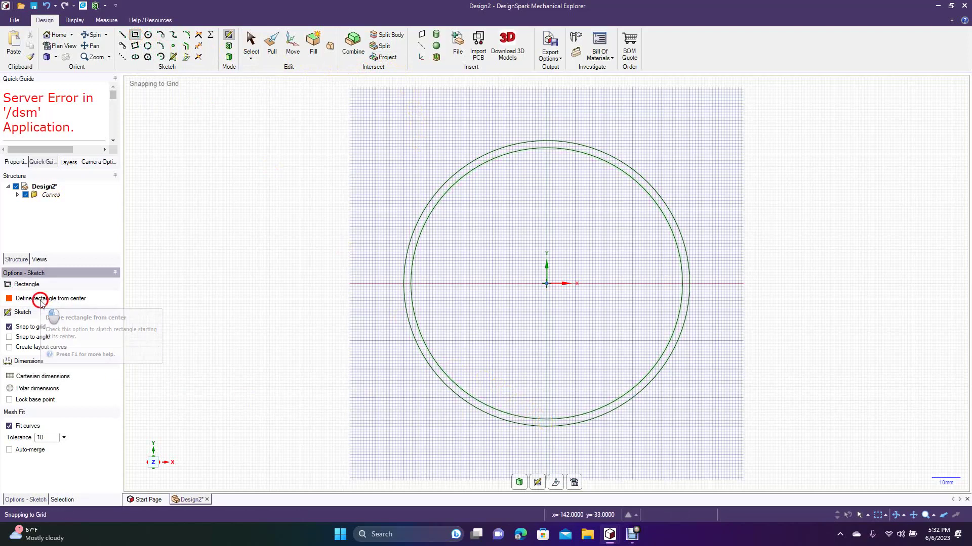
click(546, 427)
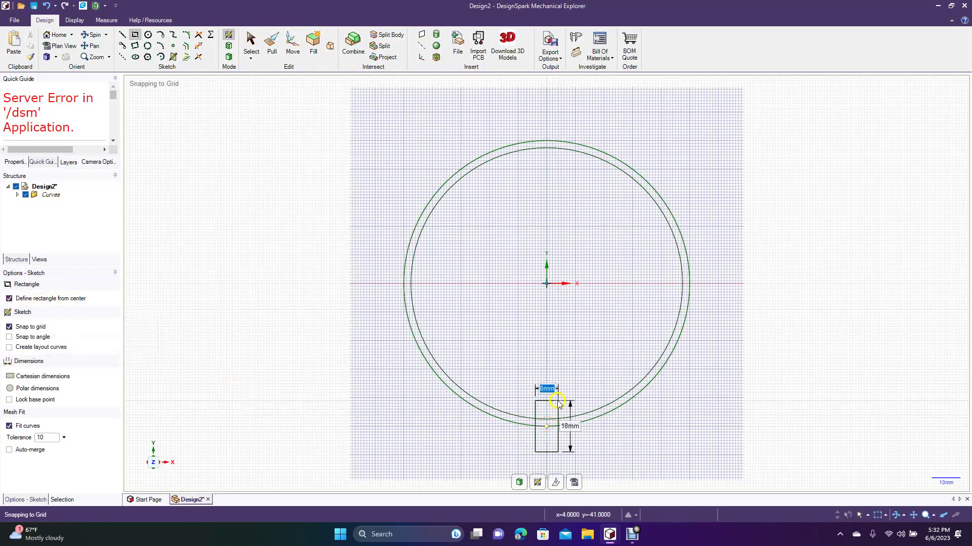
click(594, 400)
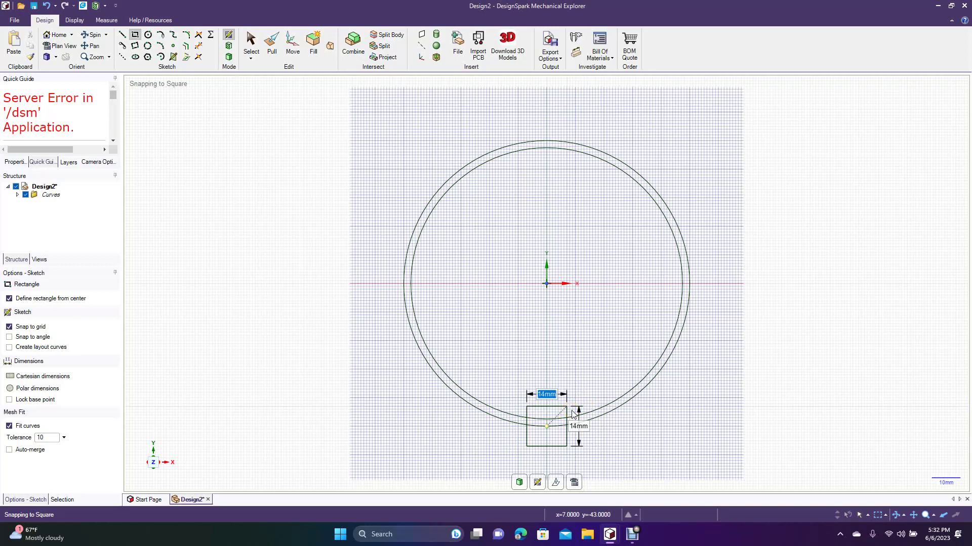
click(572, 414)
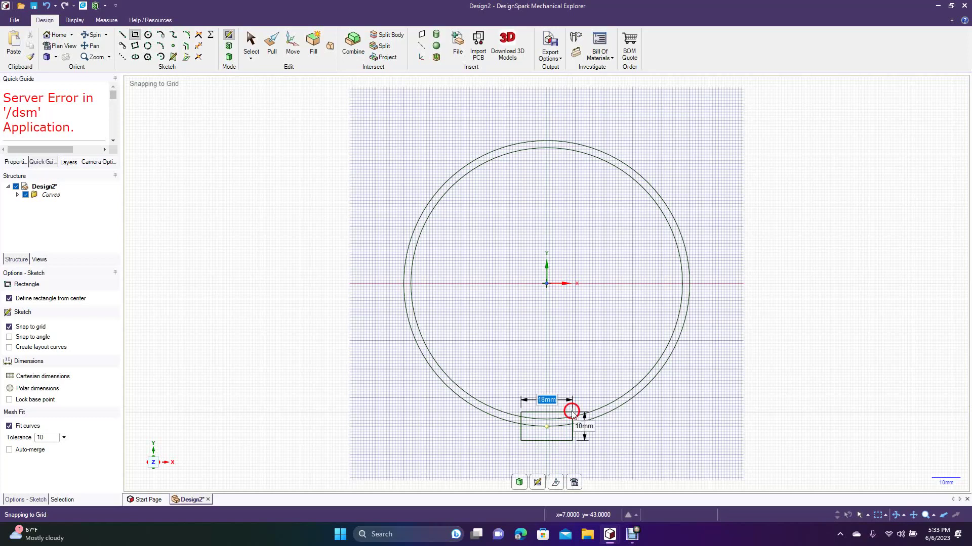
key(Tab)
click(240, 51)
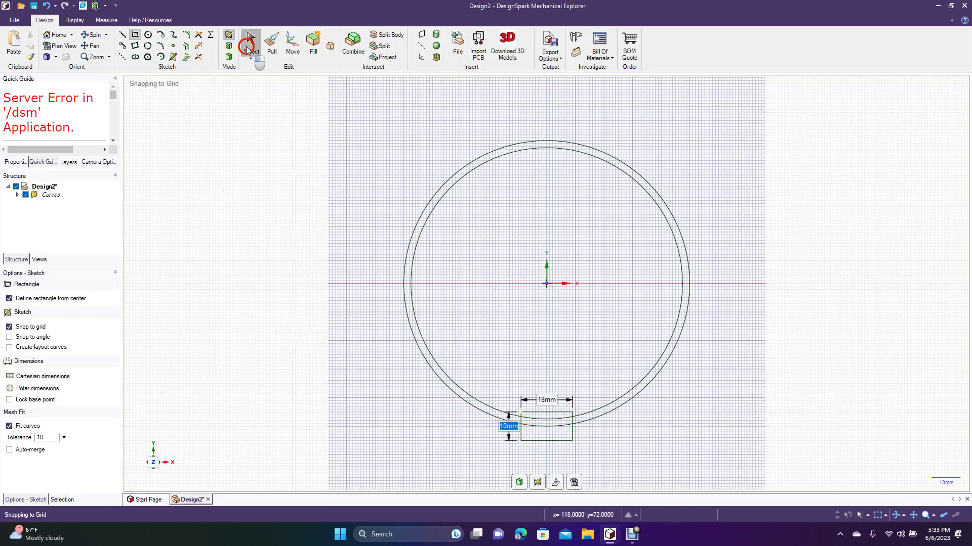
Trim both arcs inside the rectangle and the rectangle's excess lines, leaving an open ring with closed ends.
click(197, 50)
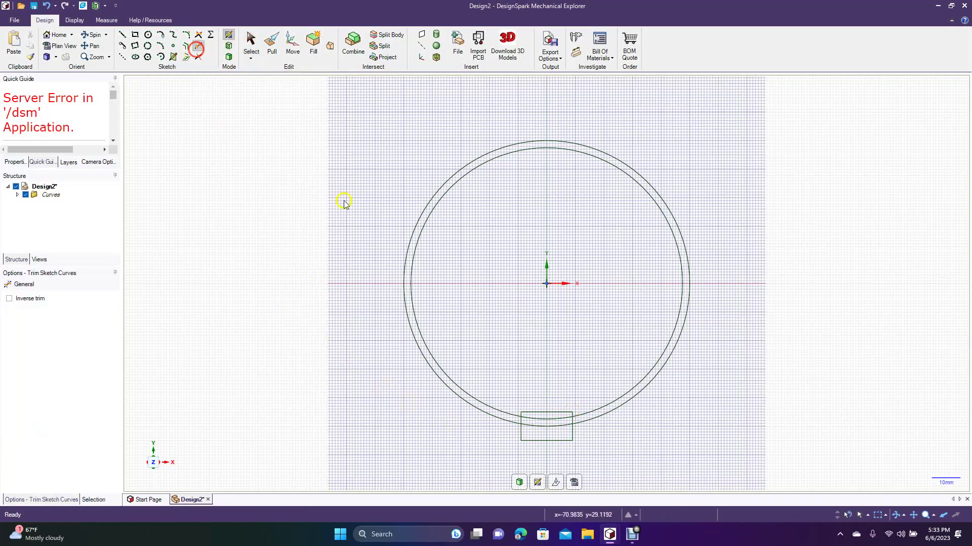
click(534, 422)
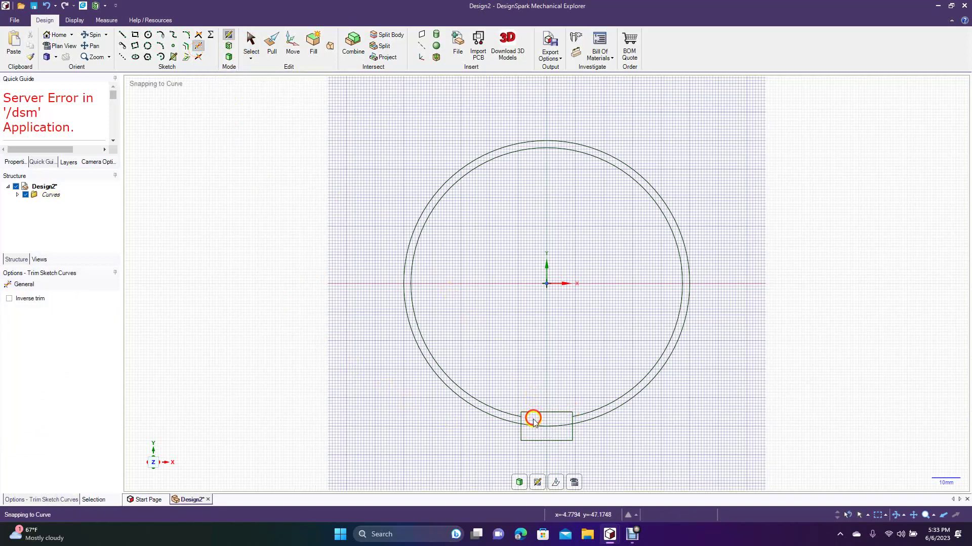
click(530, 425)
click(519, 430)
click(521, 413)
click(542, 441)
click(573, 434)
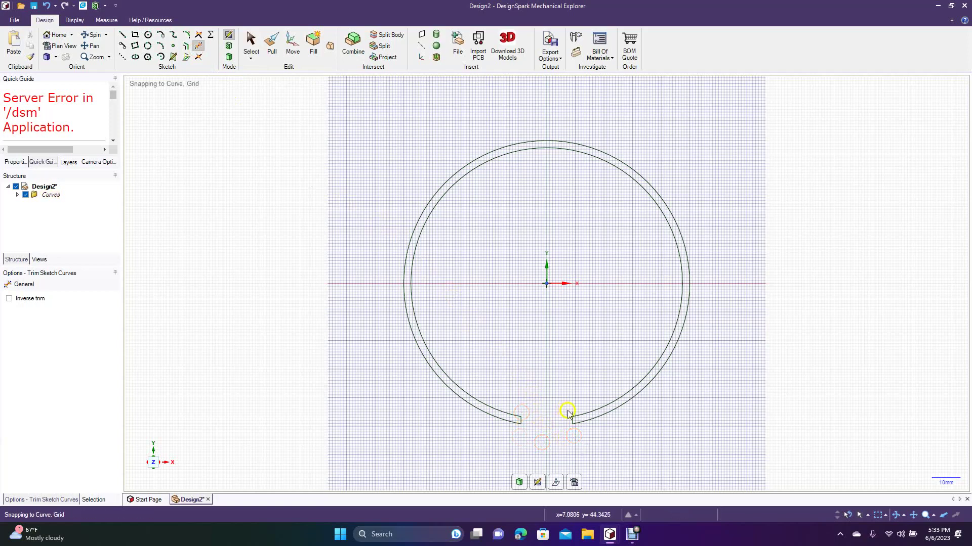
click(574, 415)
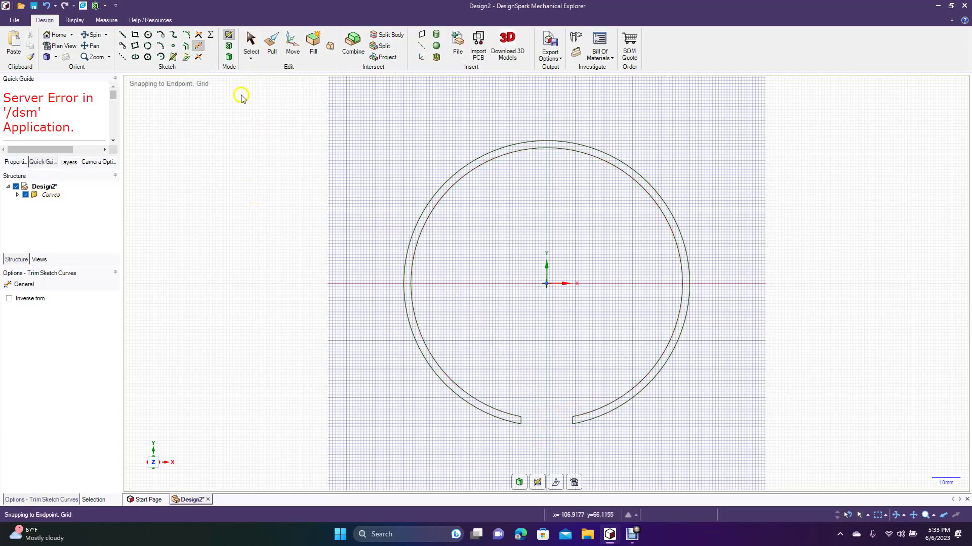
Switch to 3D mode and pull the open ring's face to both sides for a total height of 18 mm.
click(229, 57)
click(56, 59)
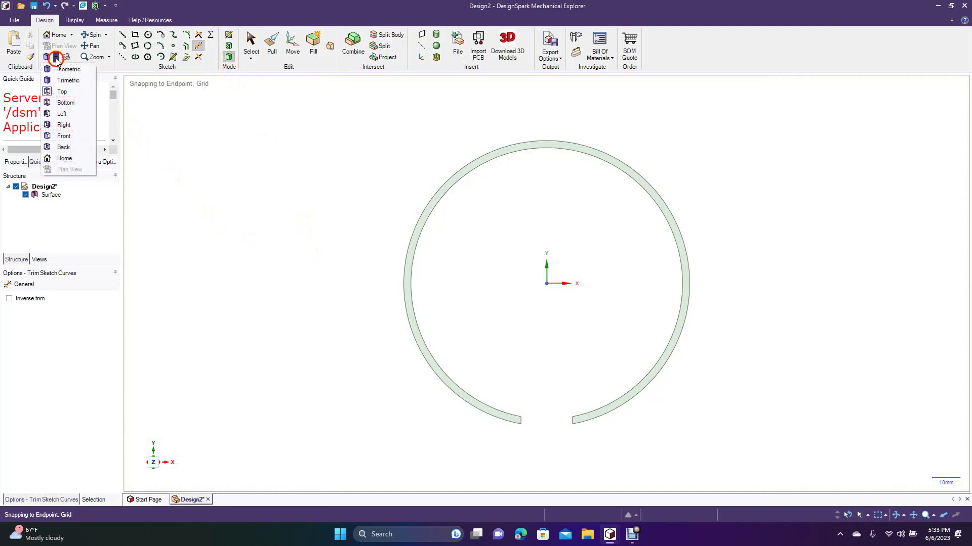
click(63, 82)
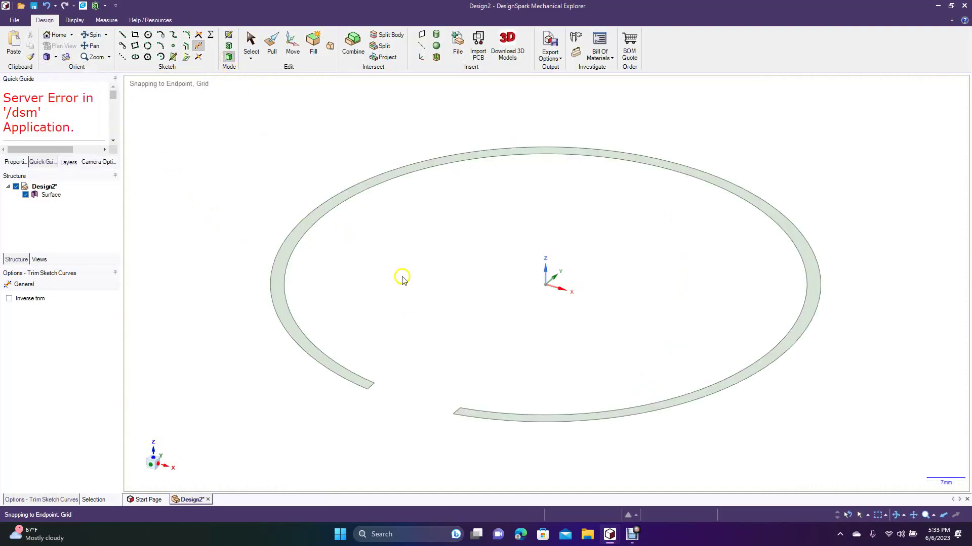
click(272, 44)
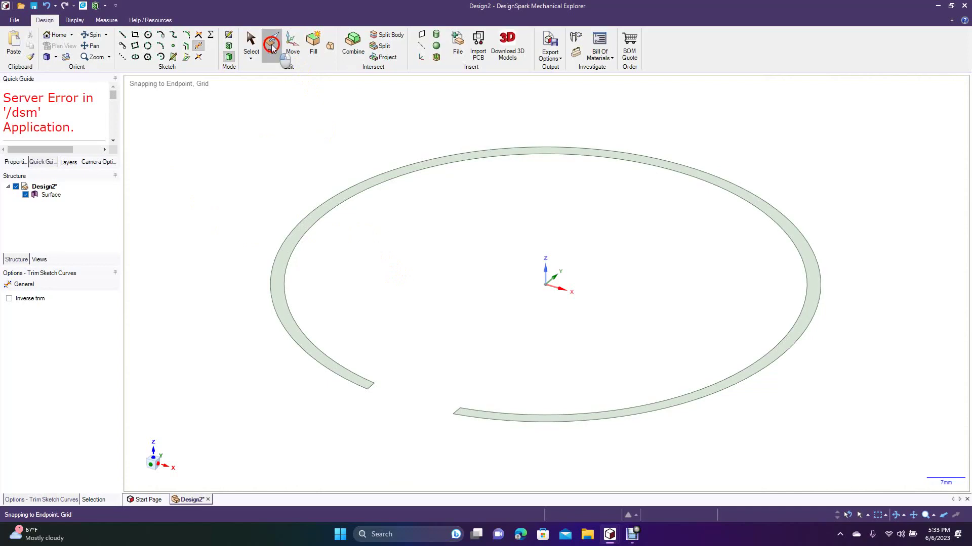
click(313, 215)
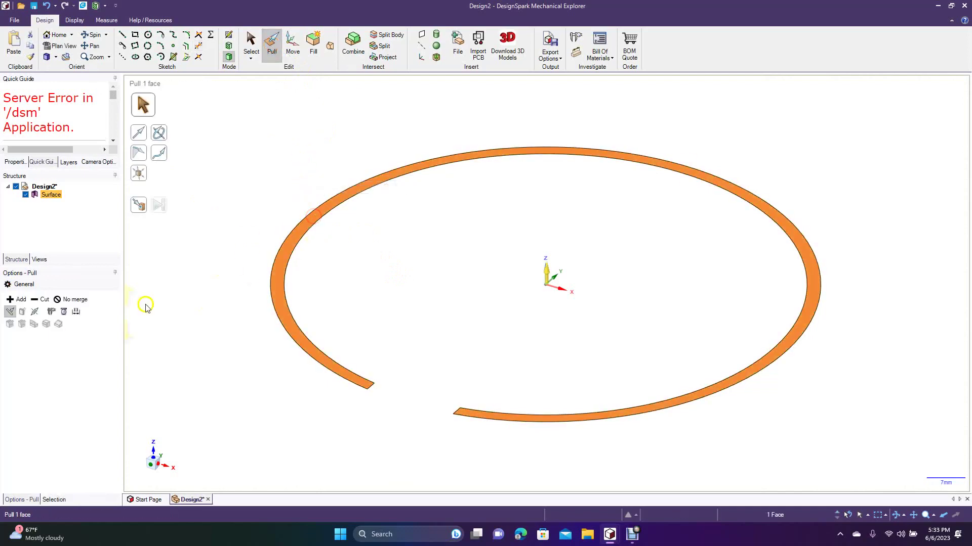
click(35, 313)
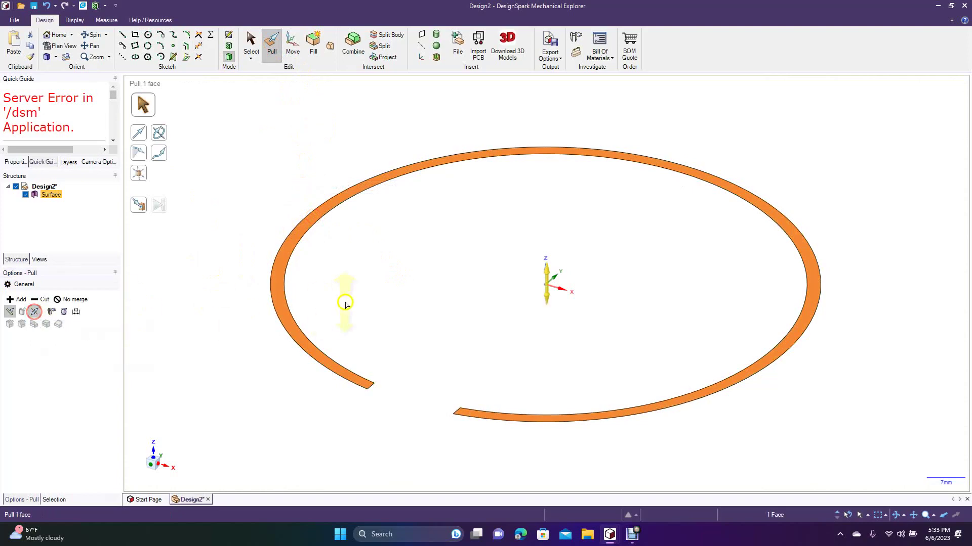
drag(293, 304, 288, 263)
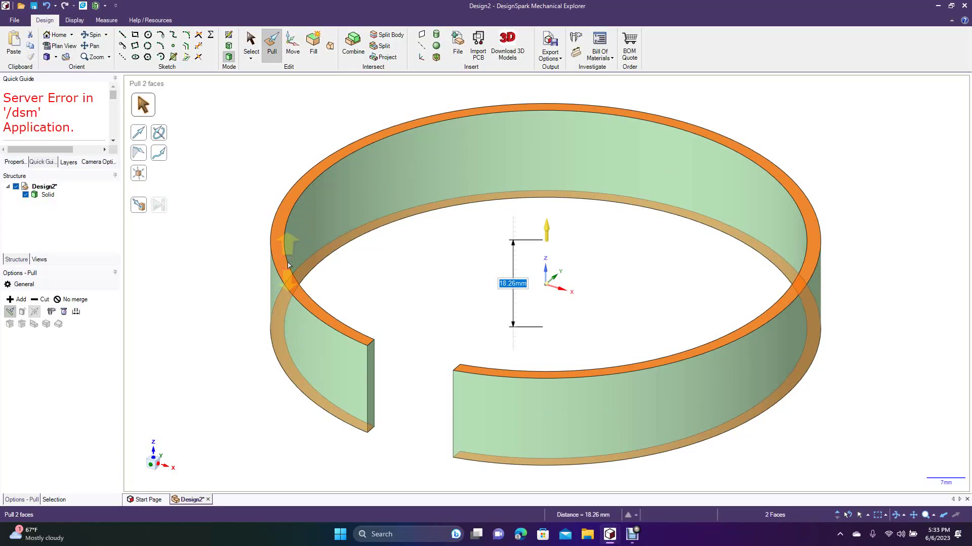
text(18)
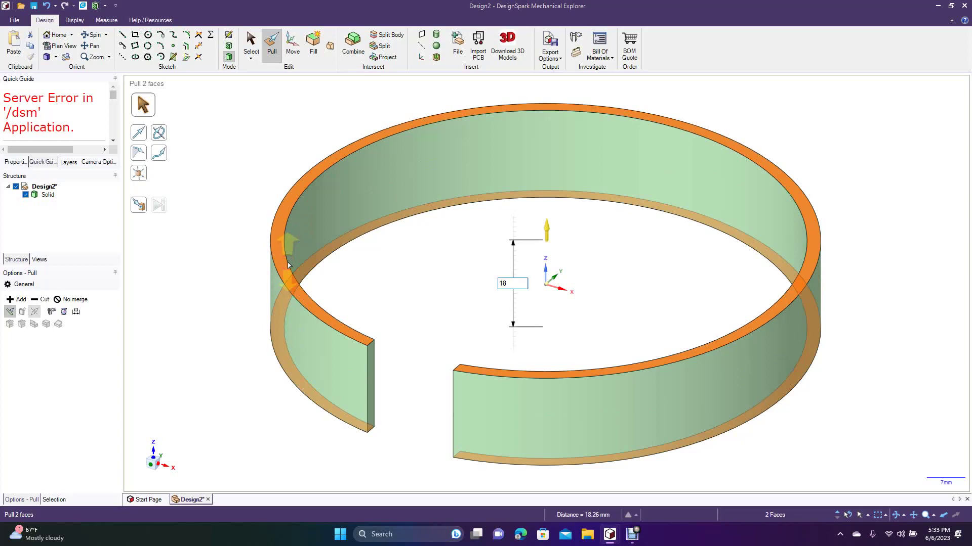
key(Return)
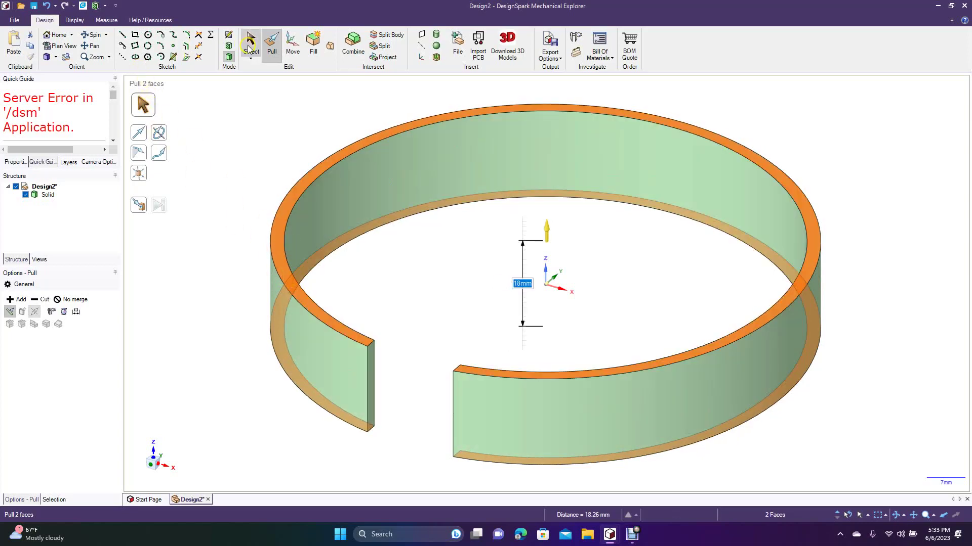
click(249, 47)
click(238, 146)
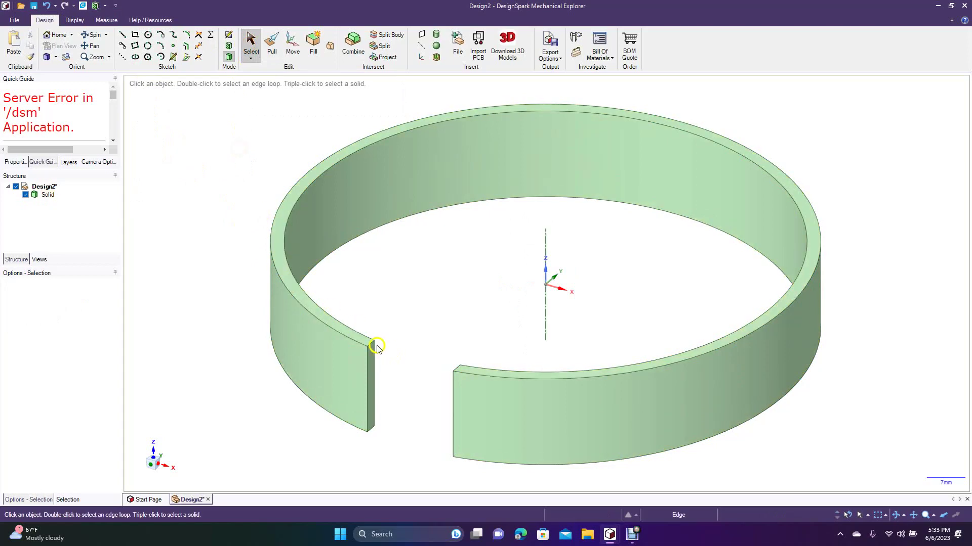
Round the upper and lower short edges at one end of the ring's gap with a 4 mm radius.
click(270, 43)
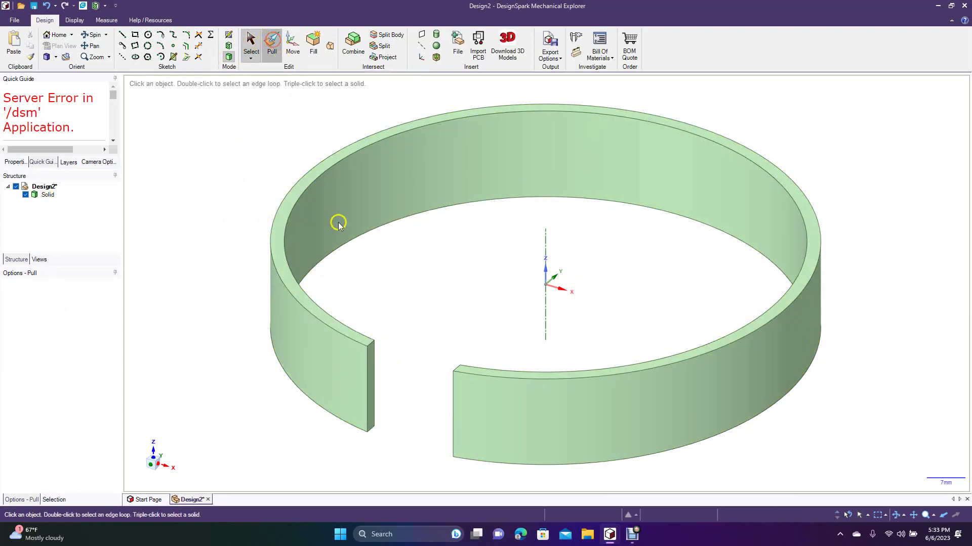
click(374, 339)
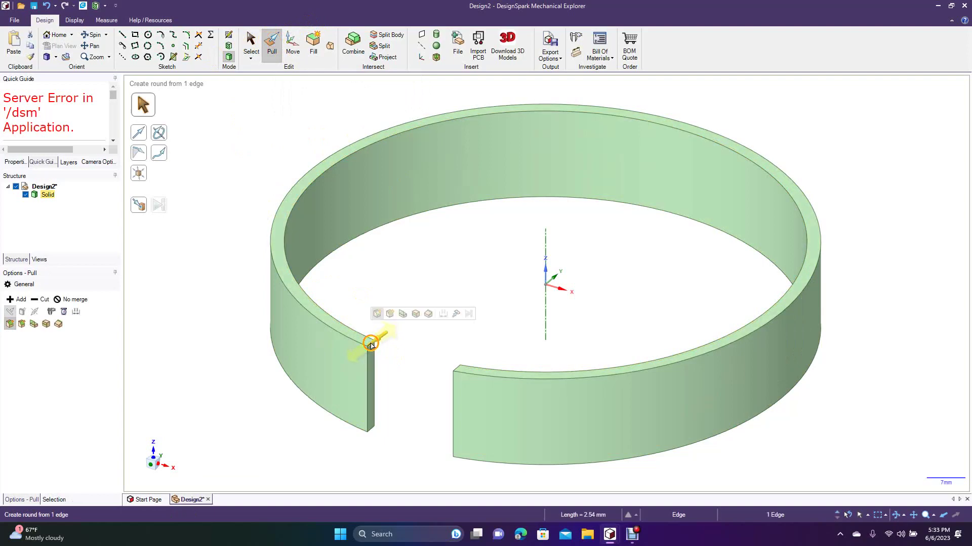
text(4)
key(Return)
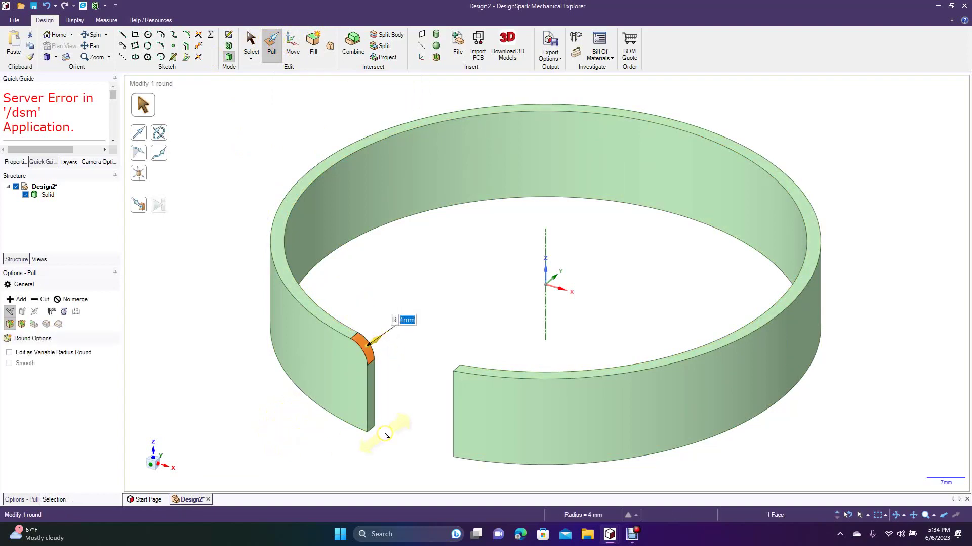
click(374, 431)
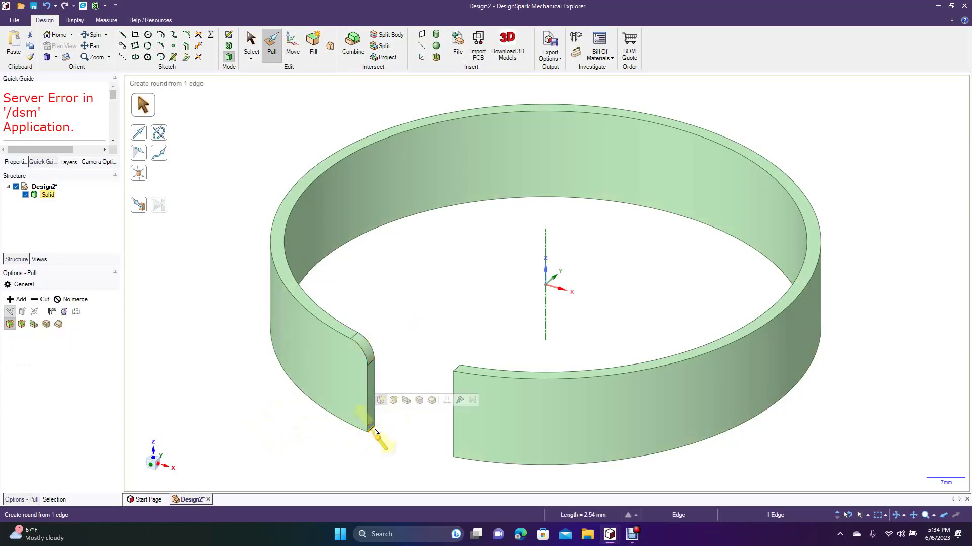
text(4)
key(Return)
Round the upper and lower short edges at the other end of the ring's gap with a 4 mm radius.
click(459, 365)
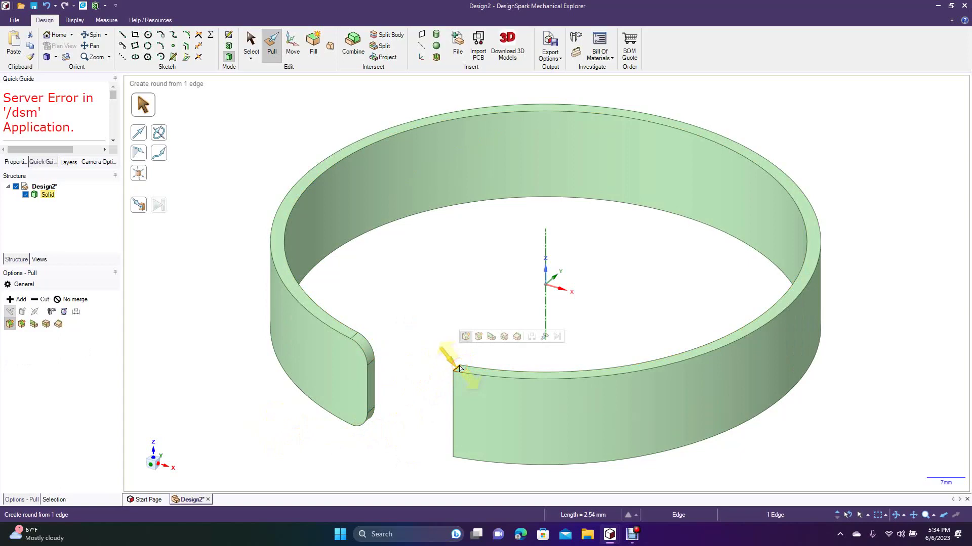
text(4)
key(Return)
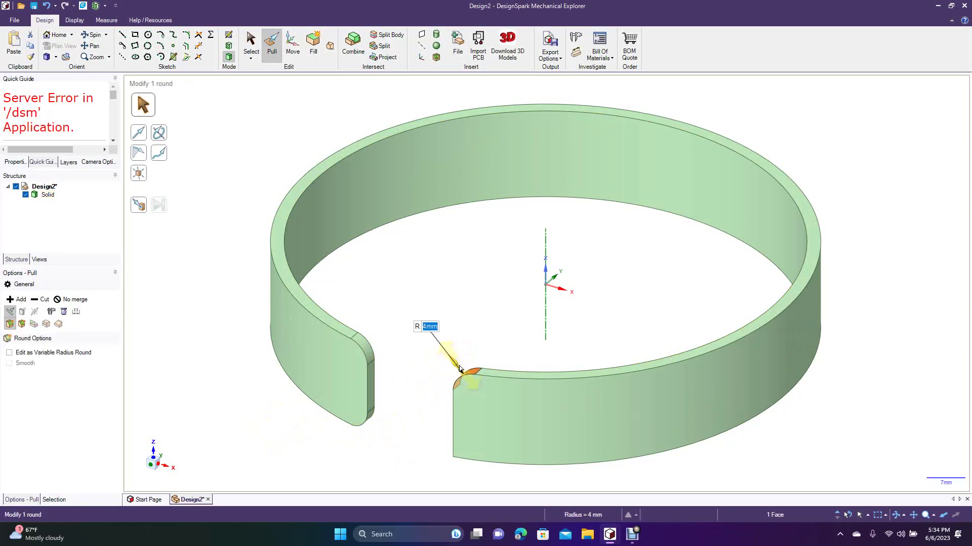
click(95, 34)
drag(208, 293, 302, 306)
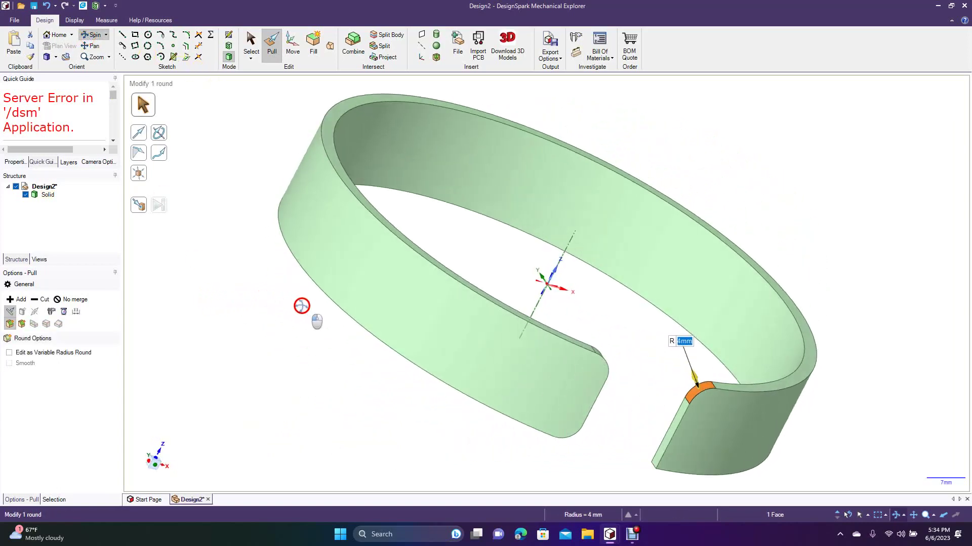
click(270, 49)
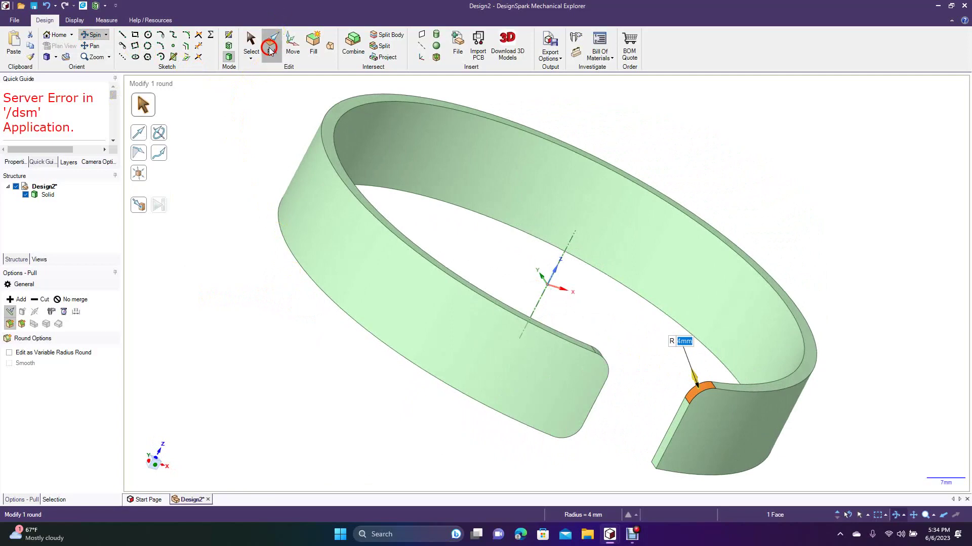
click(652, 466)
drag(630, 482, 644, 465)
click(249, 38)
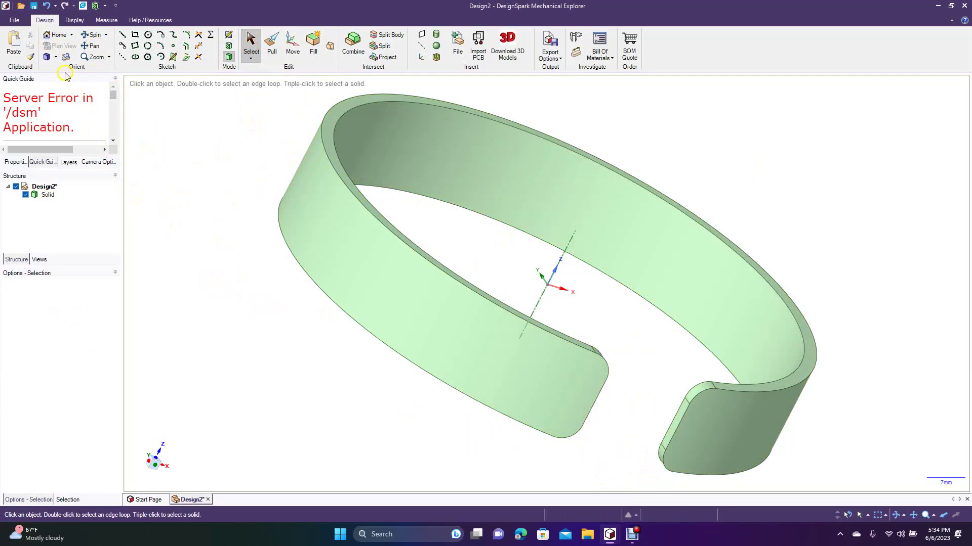
Insert a plane through the origin perpendicular to the Z axis, cutting the band at mid-height.
click(56, 57)
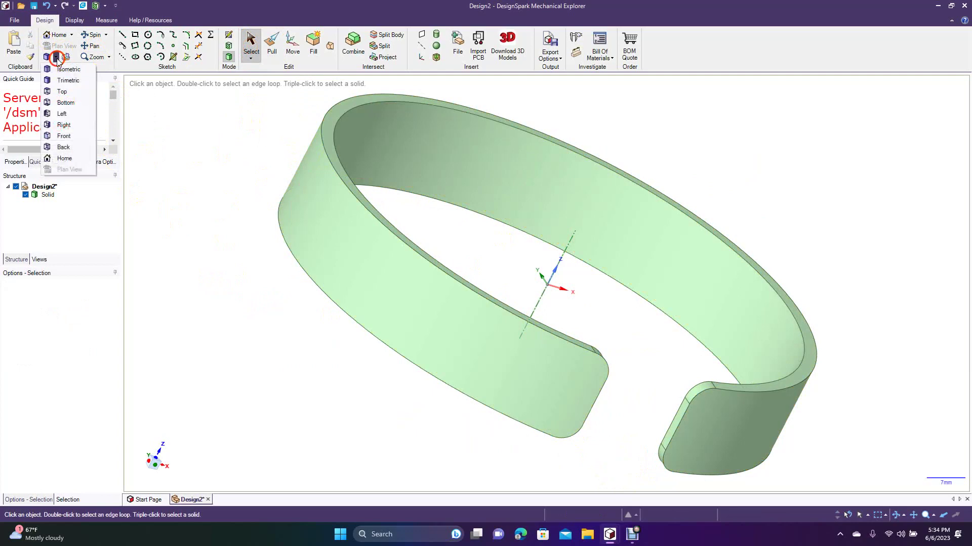
click(61, 91)
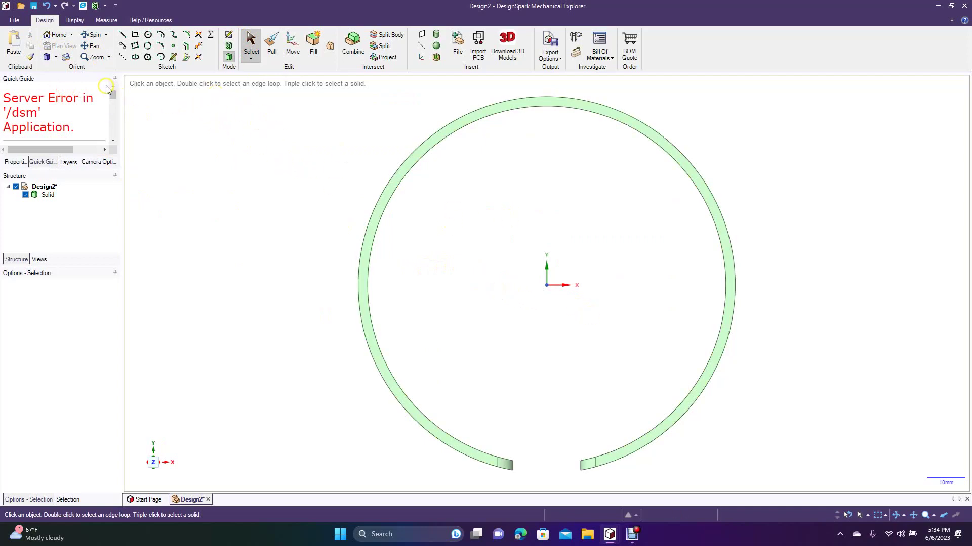
click(56, 57)
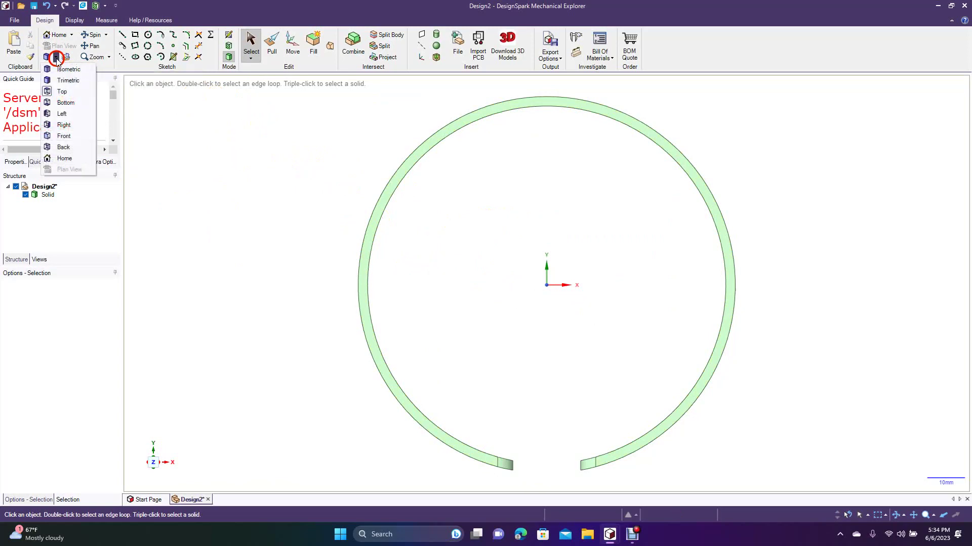
click(72, 80)
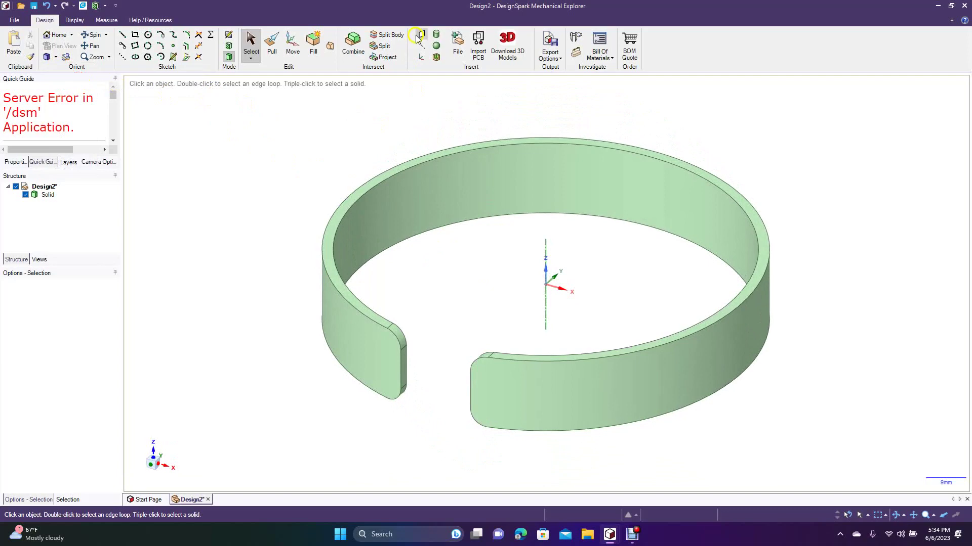
click(422, 36)
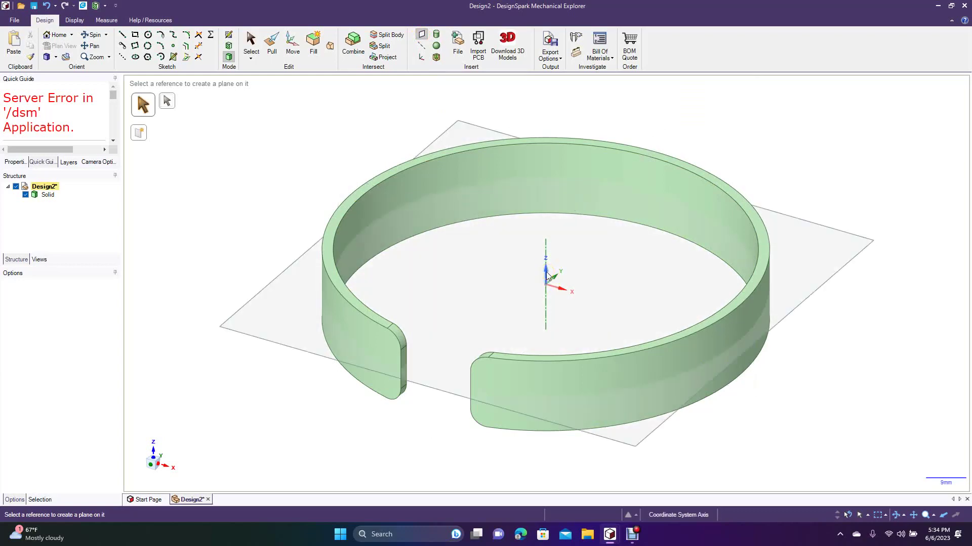
click(546, 274)
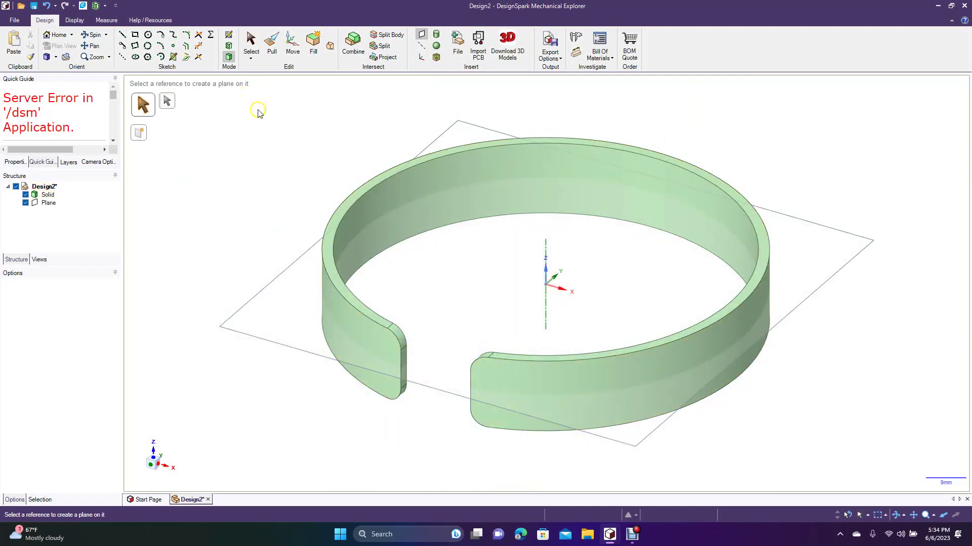
click(251, 44)
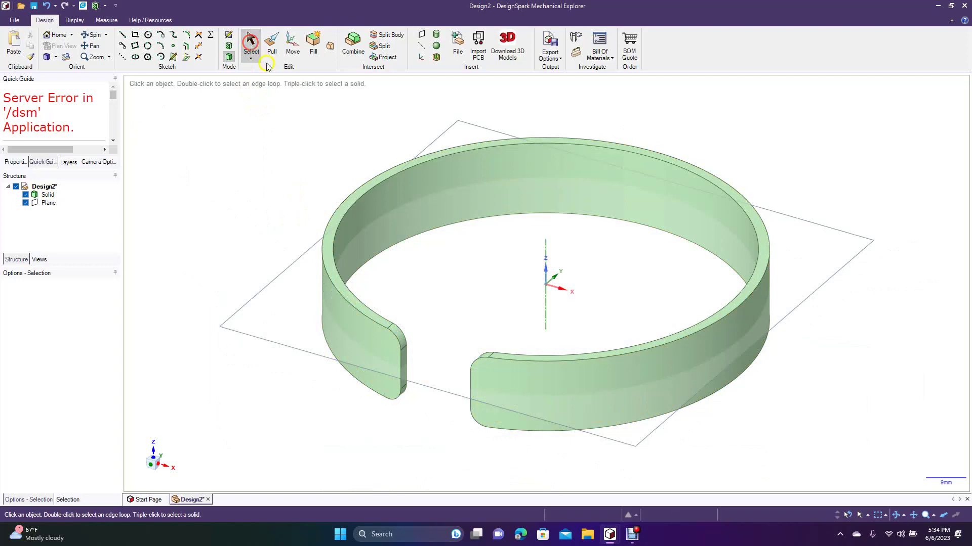
On the new plane in plan view, sketch a rectangle 6 mm wide and 18 mm high, centred on the Y axis and rising from the band's outer circle.
click(429, 145)
click(429, 146)
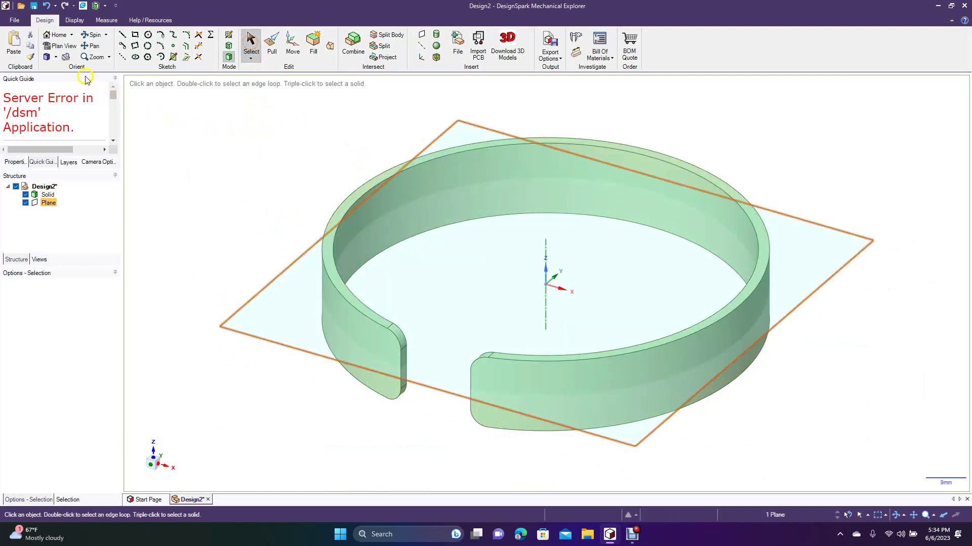
click(61, 47)
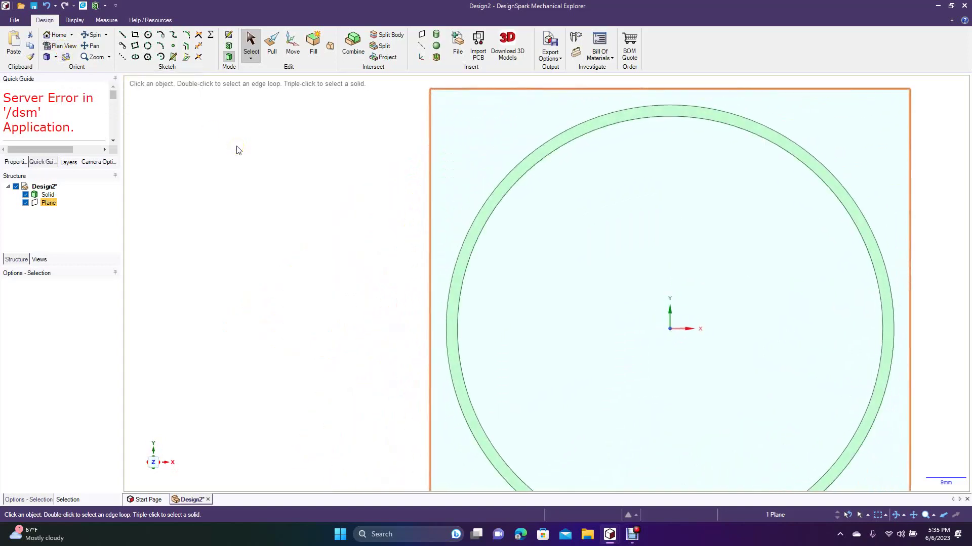
scroll(238, 149, down, 3)
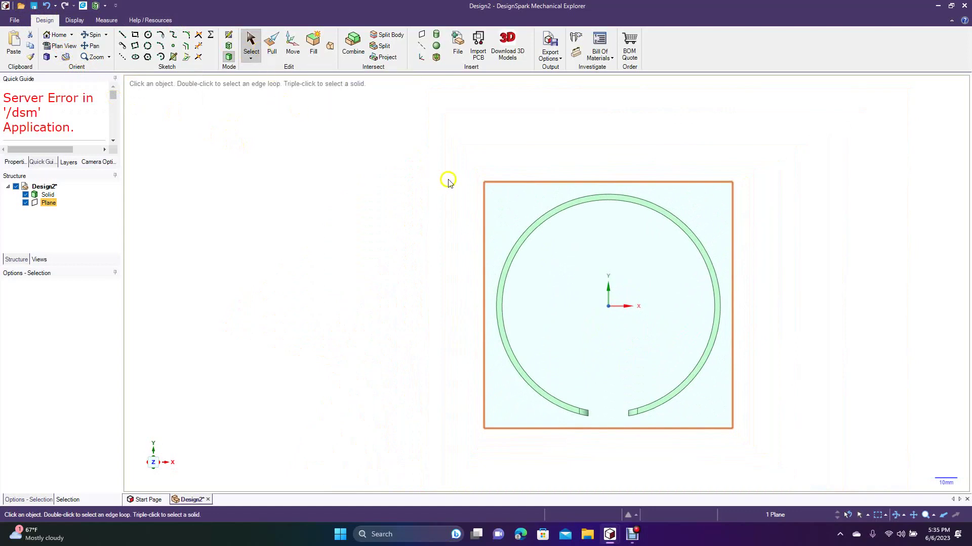
click(94, 45)
drag(360, 262, 225, 251)
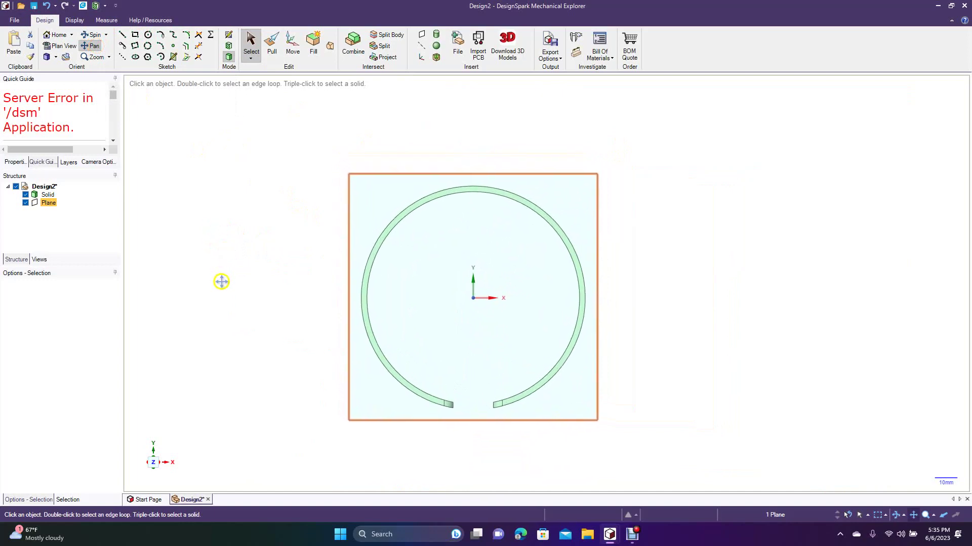
ctrl+scroll(222, 282, up, 5)
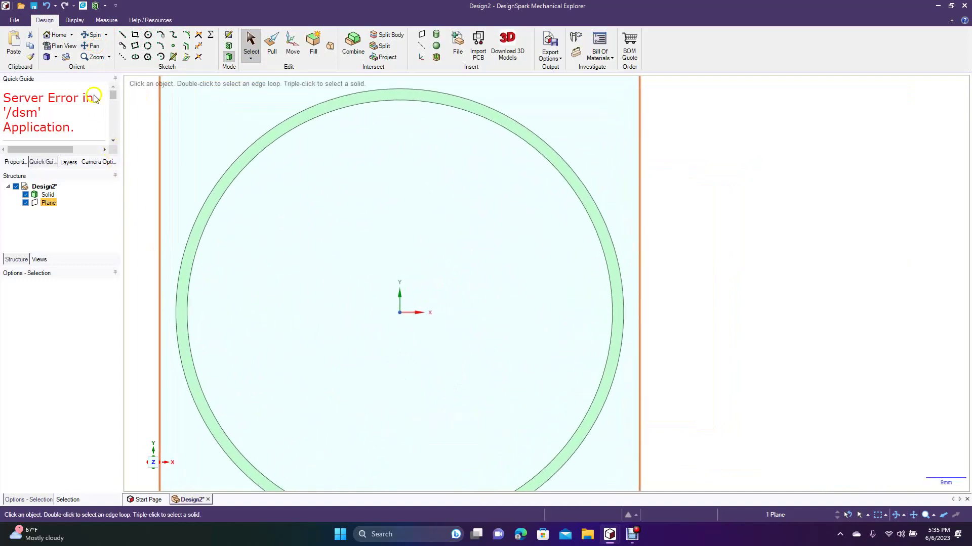
click(91, 46)
drag(162, 113, 258, 210)
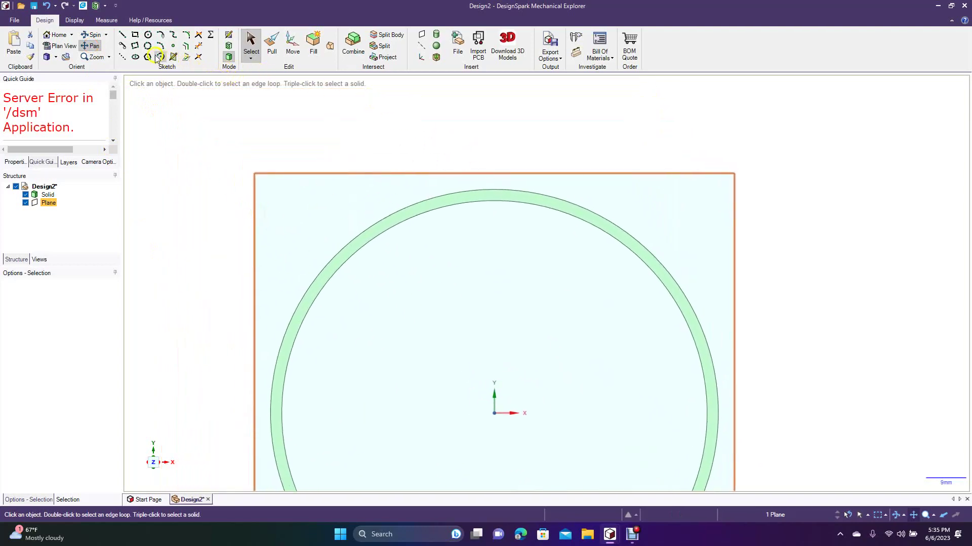
click(135, 36)
click(136, 36)
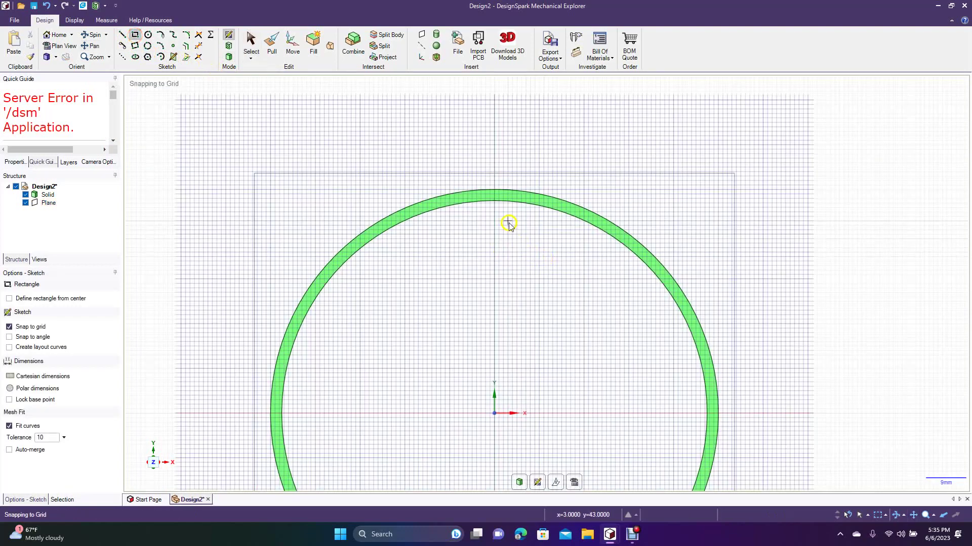
click(480, 196)
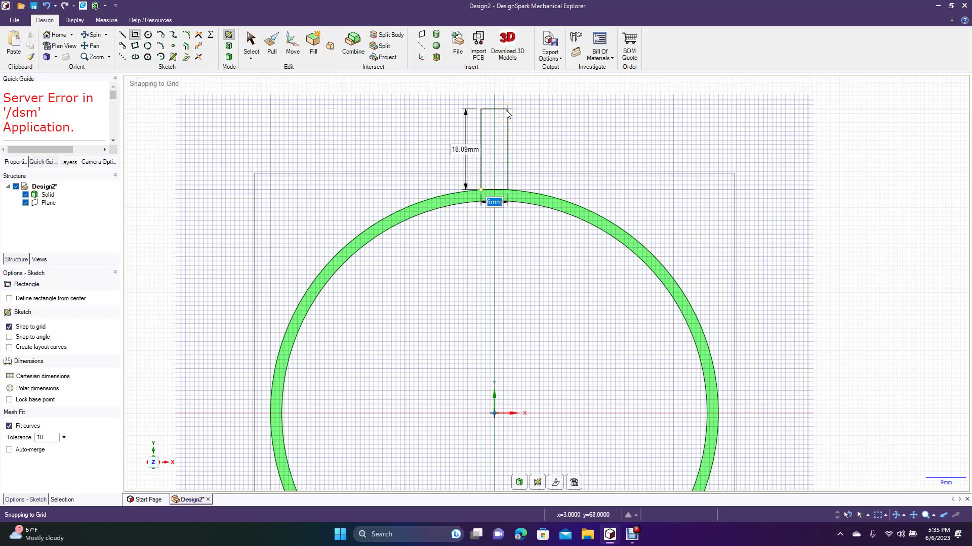
key(Tab)
text(18)
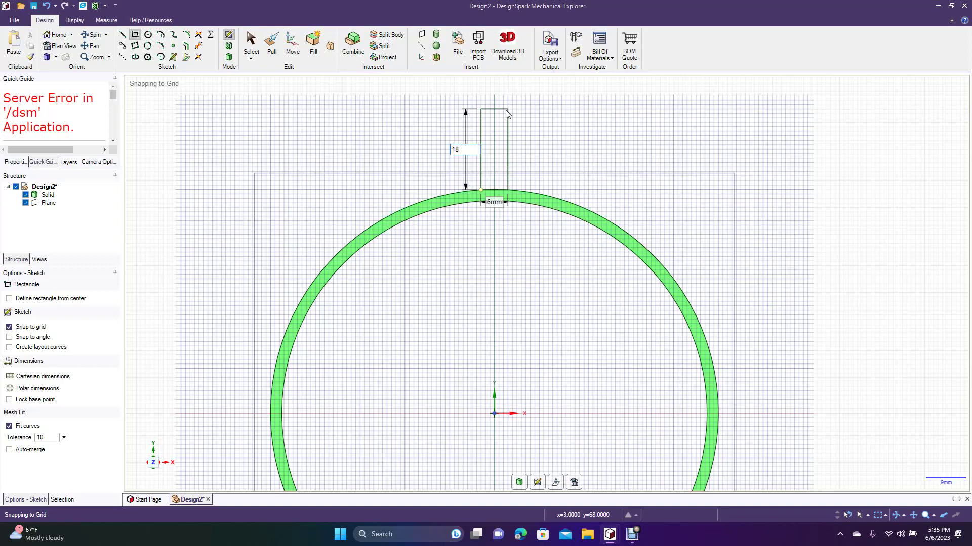
key(Return)
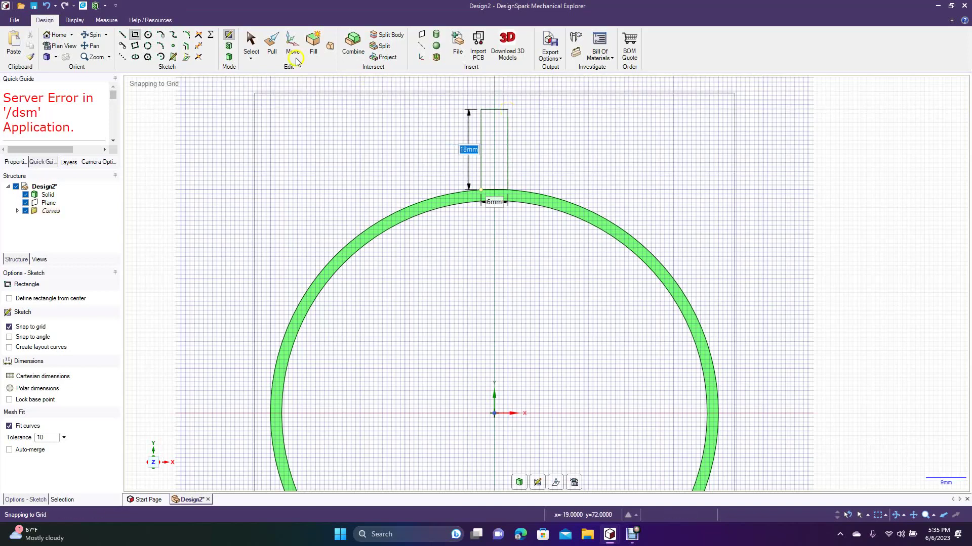
click(251, 48)
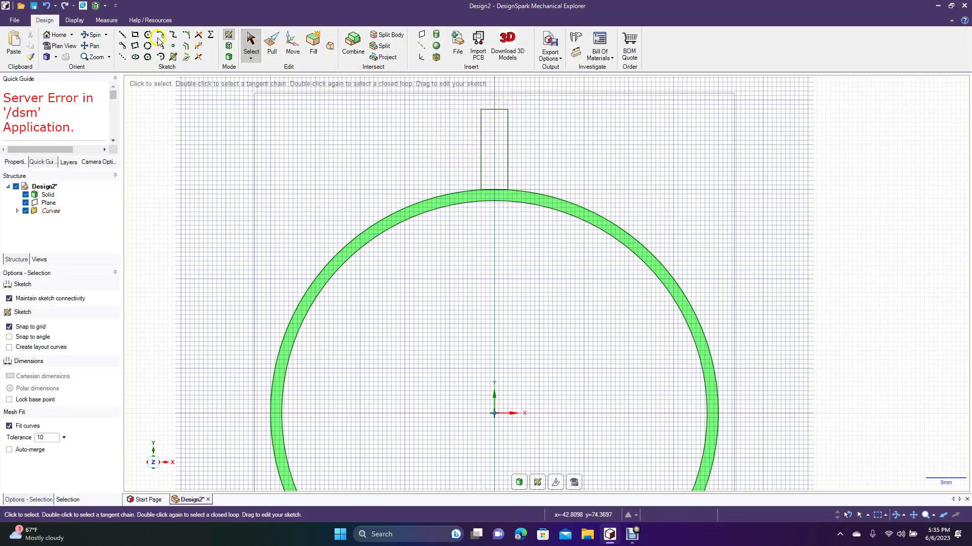
Draw a vertical line about 16 mm long along the rectangle's centre, starting above its upper edge, and set it as the mirror line.
click(122, 34)
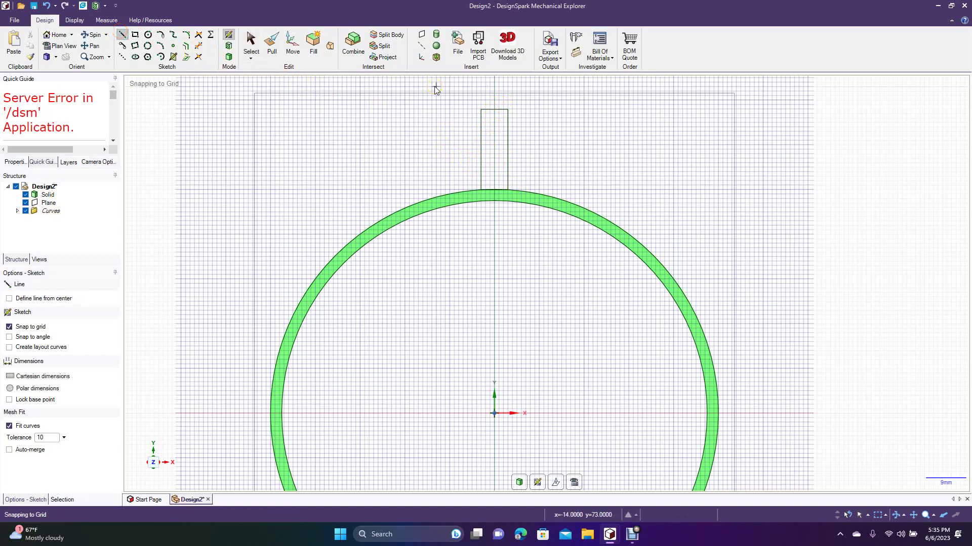
click(495, 96)
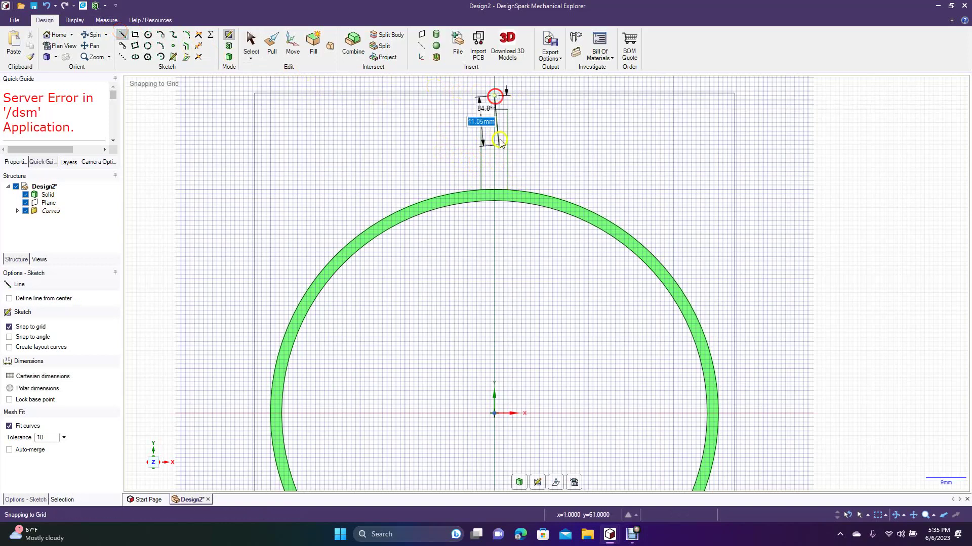
click(494, 168)
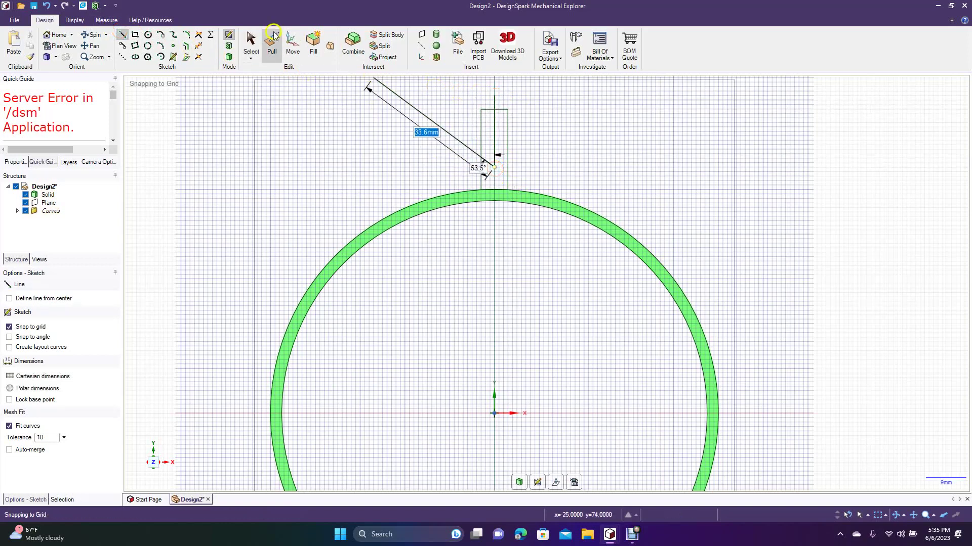
click(250, 41)
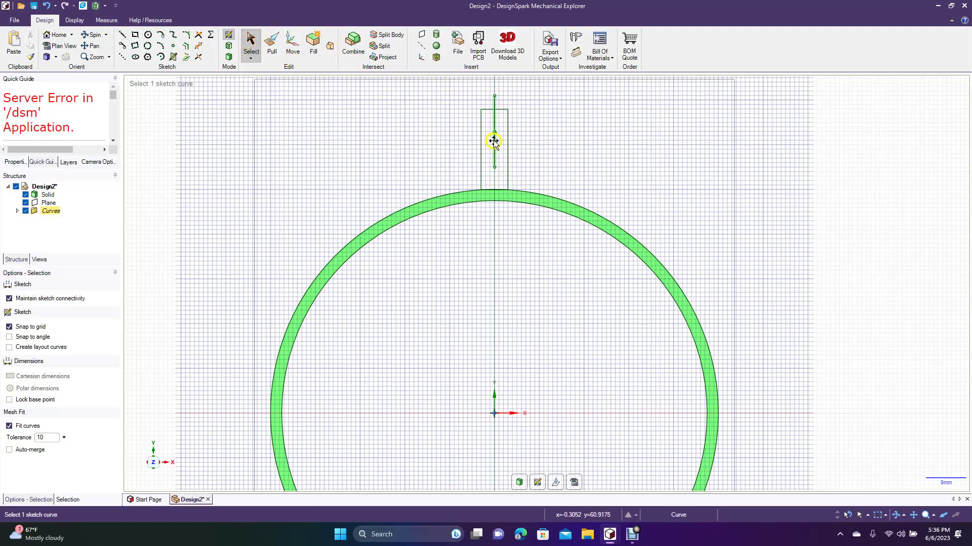
right_click(494, 145)
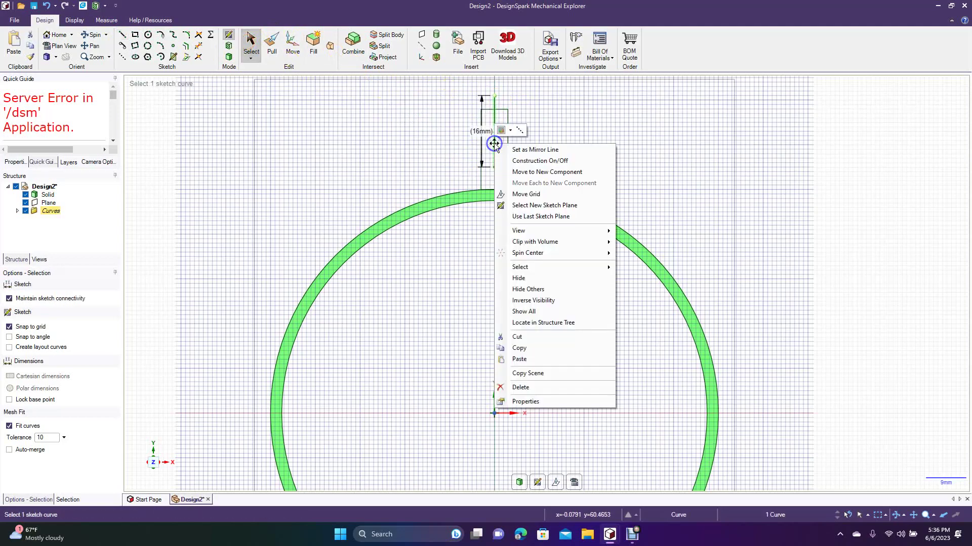
click(517, 150)
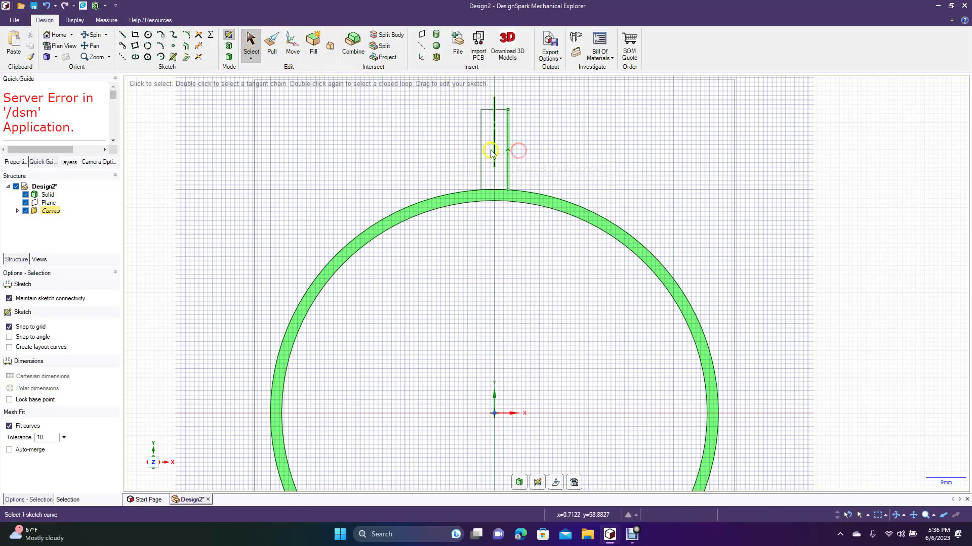
Sketch a mirrored pair of slanted lines about 22 mm long from a point on the axis above the rectangle to just outside its lower sides.
click(122, 35)
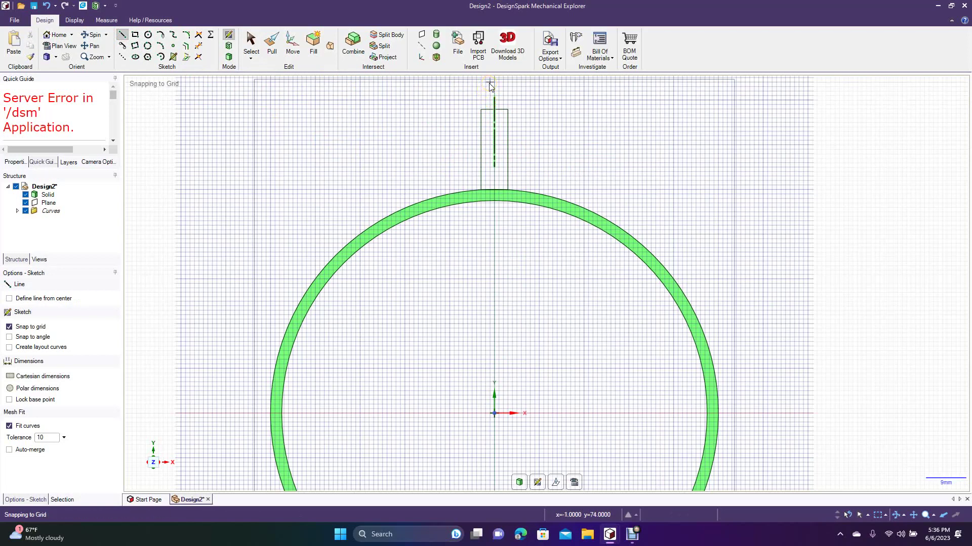
click(492, 86)
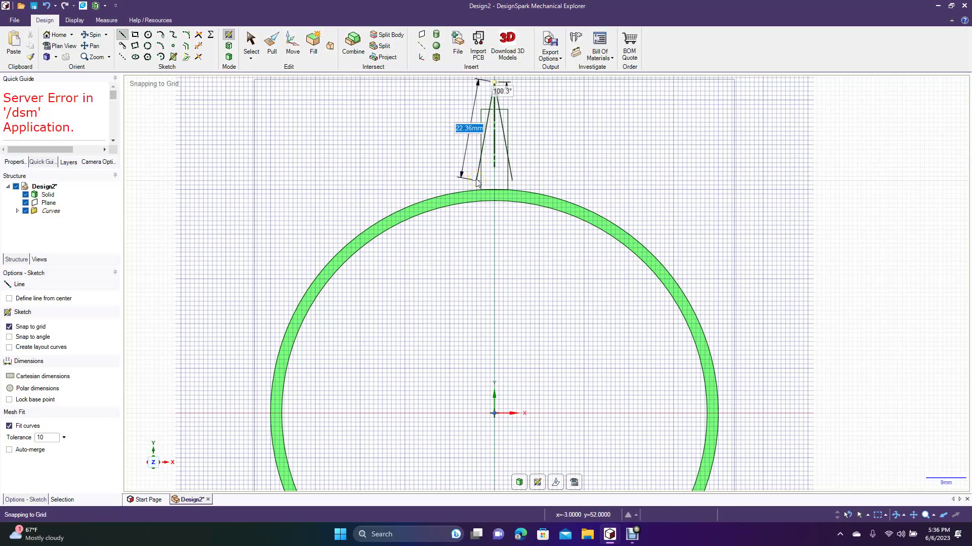
click(477, 181)
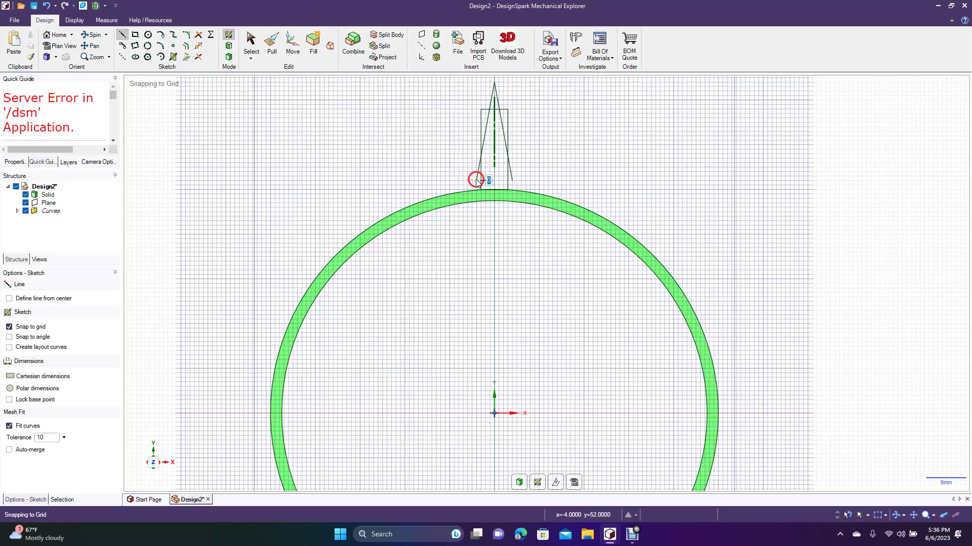
click(248, 50)
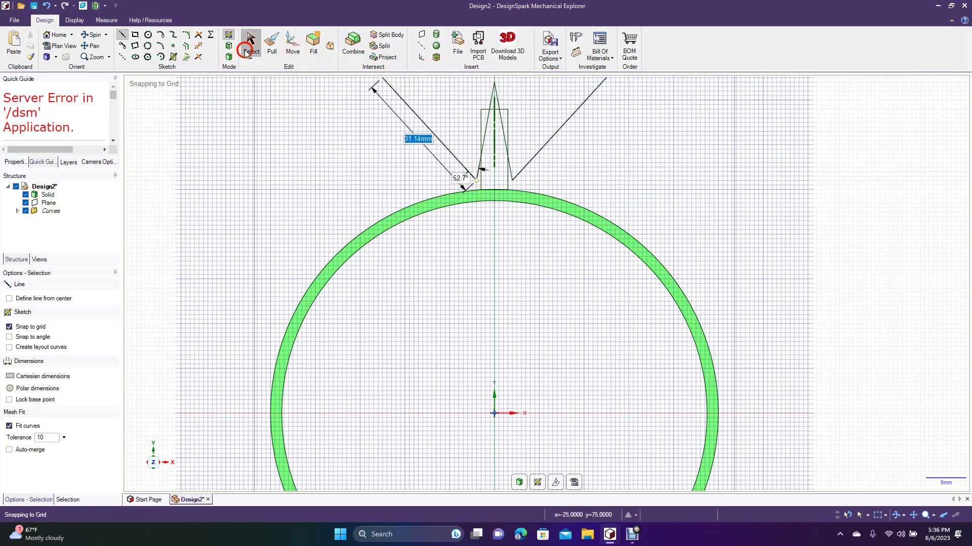
Trim the rectangle's upper corners, the slanted lines' apex and lower ends, and the centre line, leaving a closed tapered spike outline.
click(198, 46)
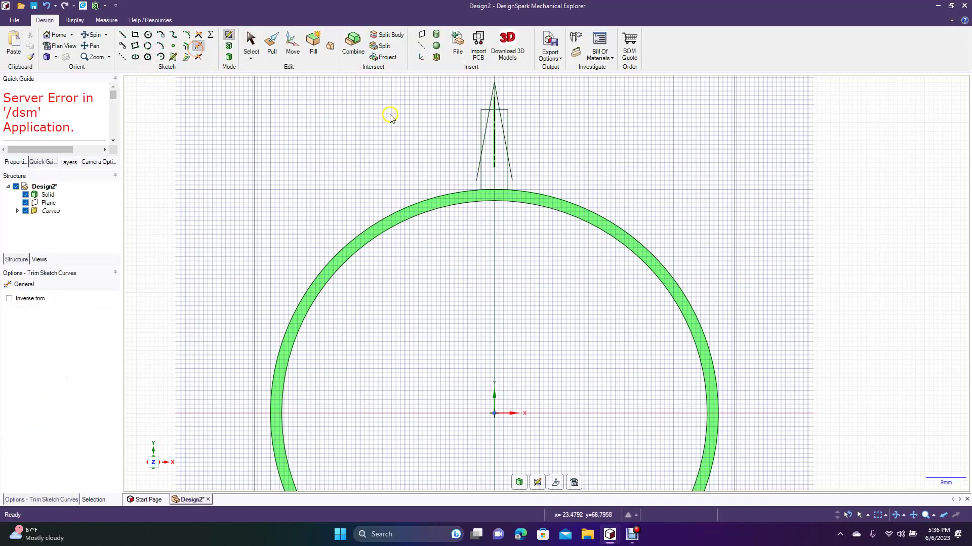
click(479, 120)
click(481, 108)
click(504, 102)
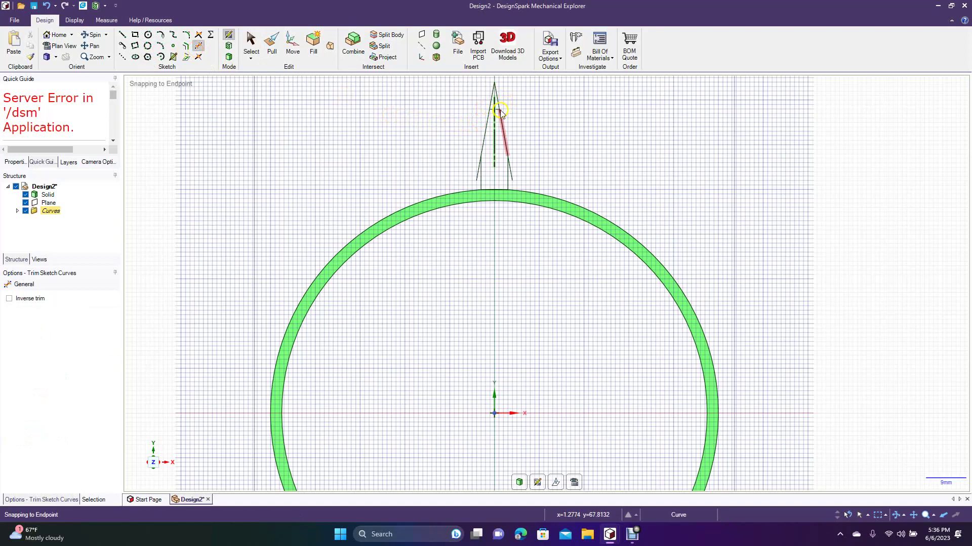
click(498, 97)
click(494, 96)
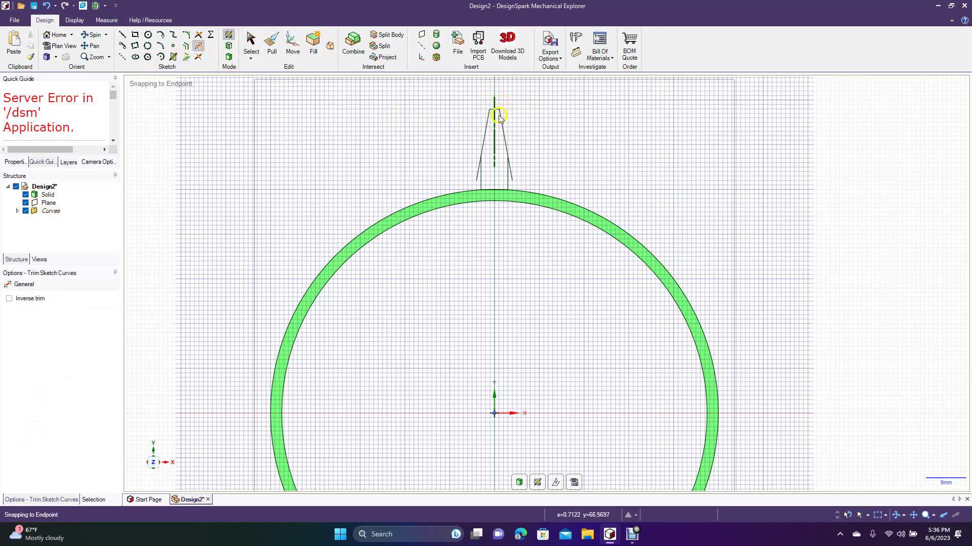
click(477, 171)
click(510, 174)
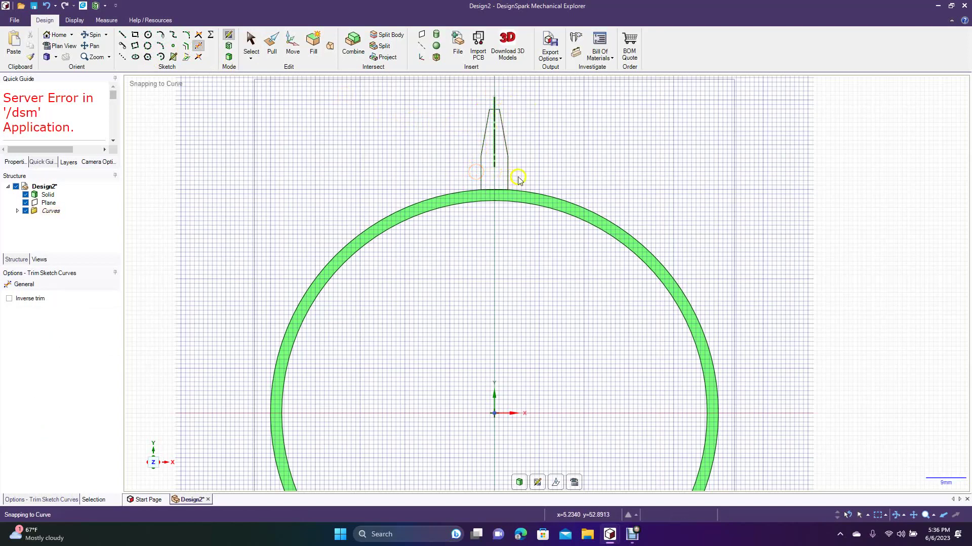
click(495, 153)
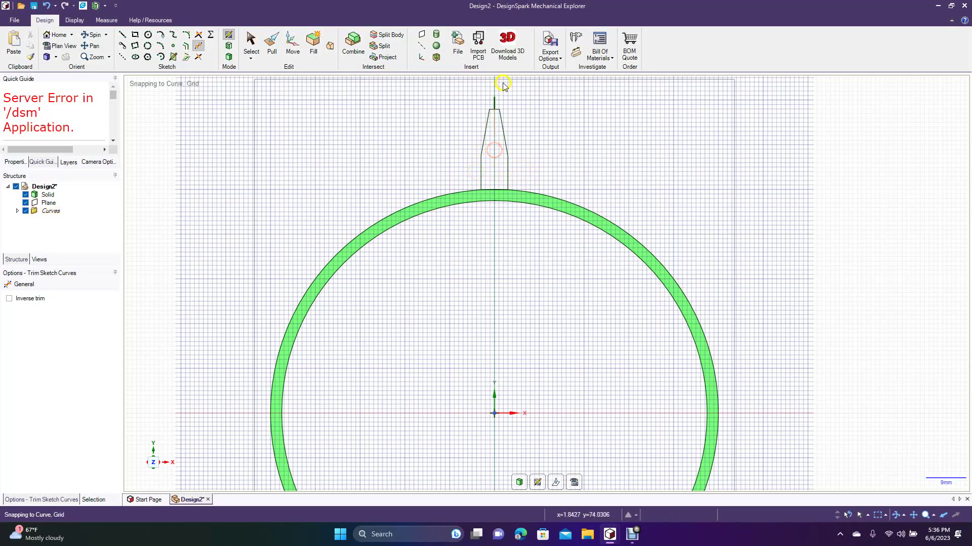
click(495, 103)
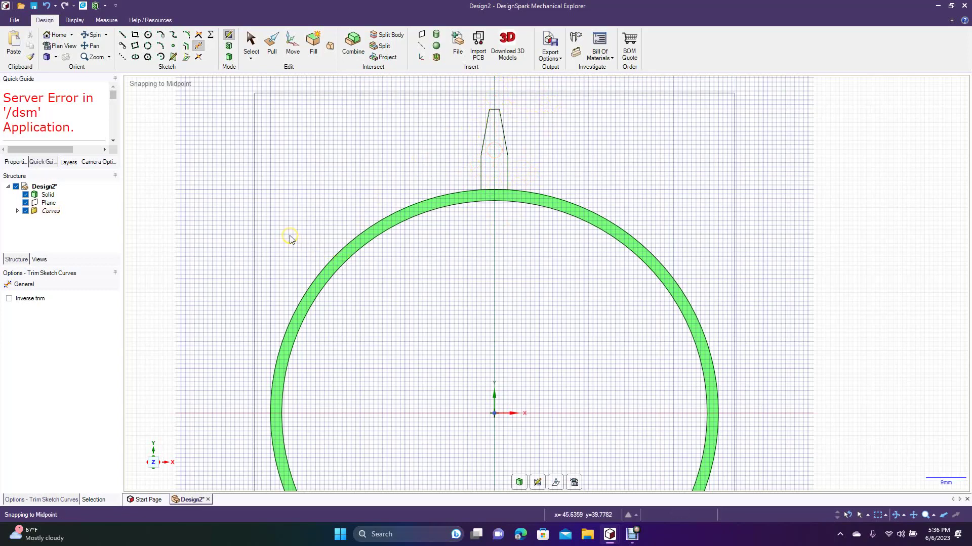
mouse_move(221, 127)
mouse_down()
mouse_move(231, 139)
mouse_move(195, 173)
mouse_move(234, 136)
mouse_up()
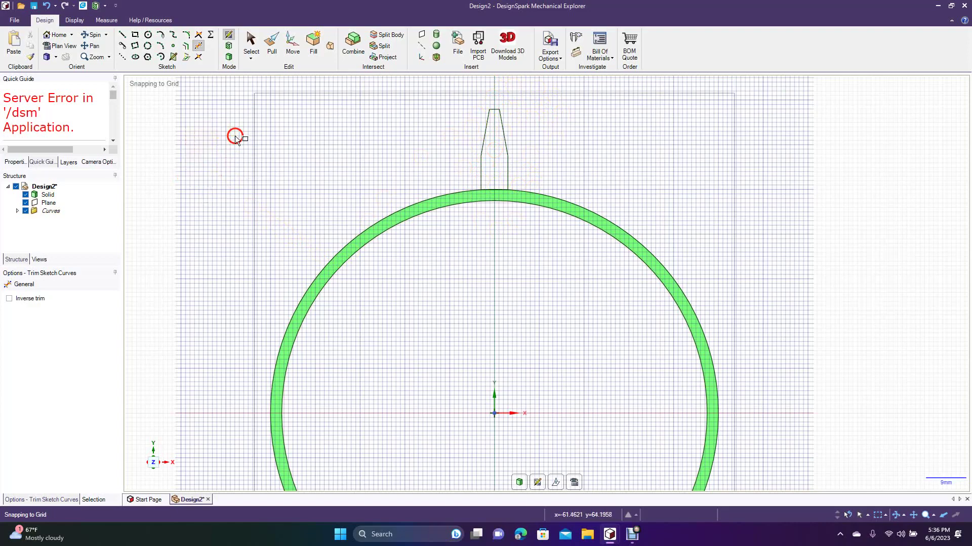
Turn the closed spike outline into a surface by switching from sketching to 3D modelling.
click(228, 57)
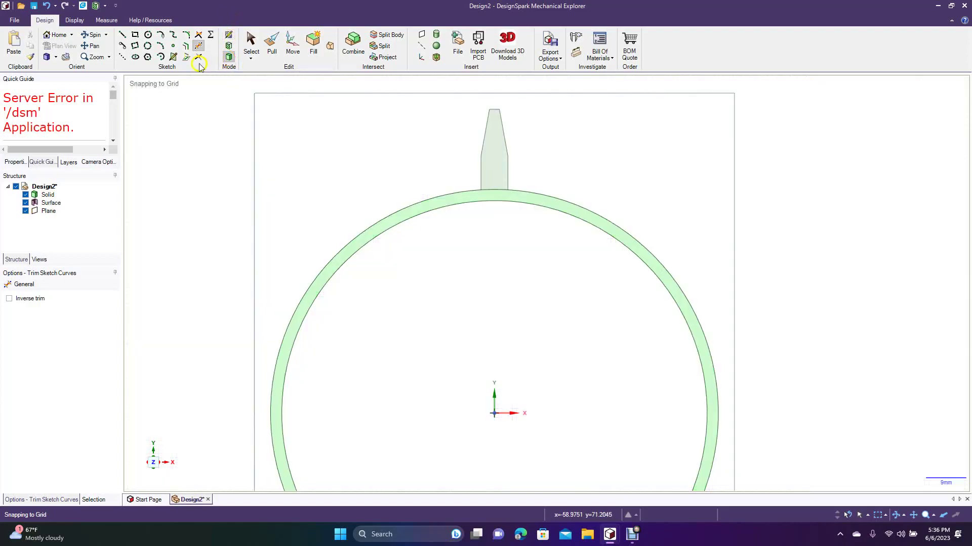
click(56, 57)
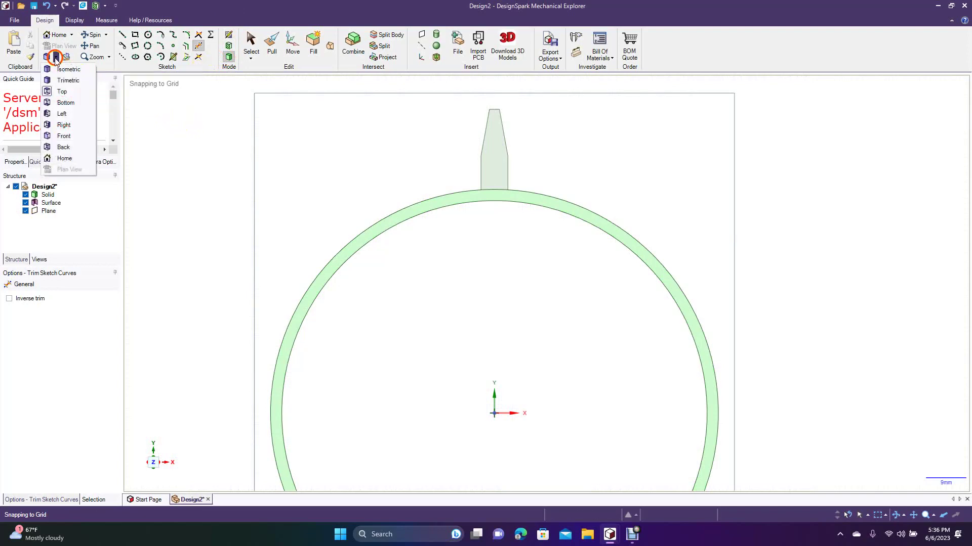
click(60, 82)
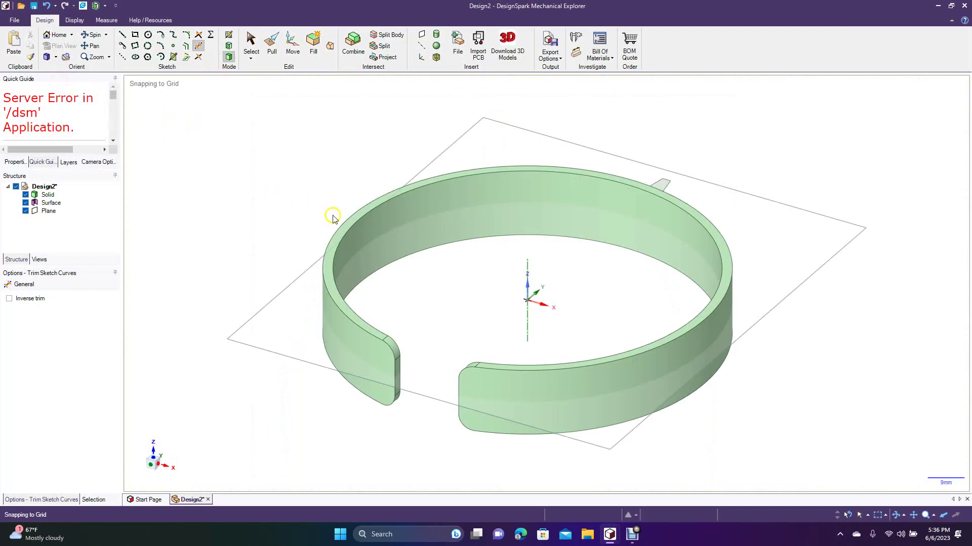
click(94, 34)
drag(188, 171, 119, 244)
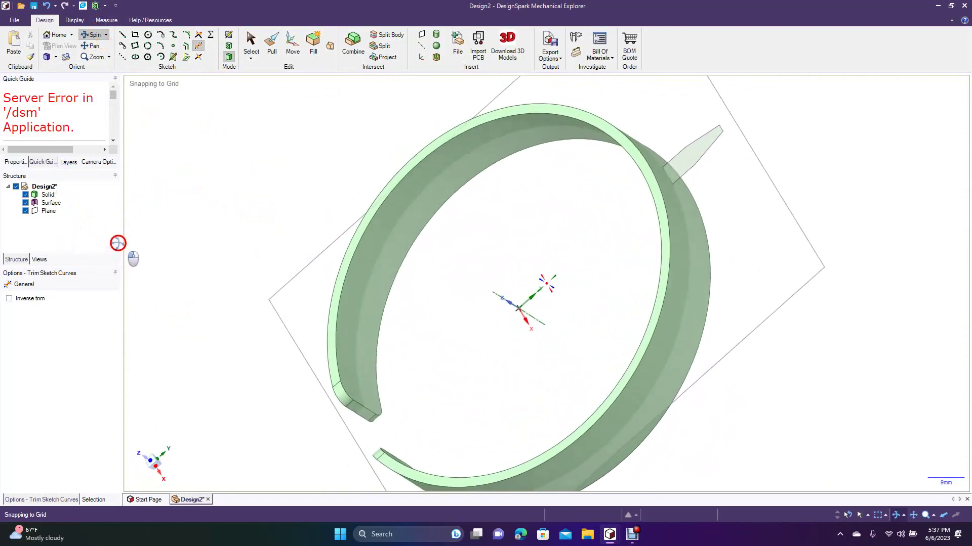
Thicken the spike surface to 4 mm by pulling both sides, with no merge so it remains a separate solid.
click(272, 51)
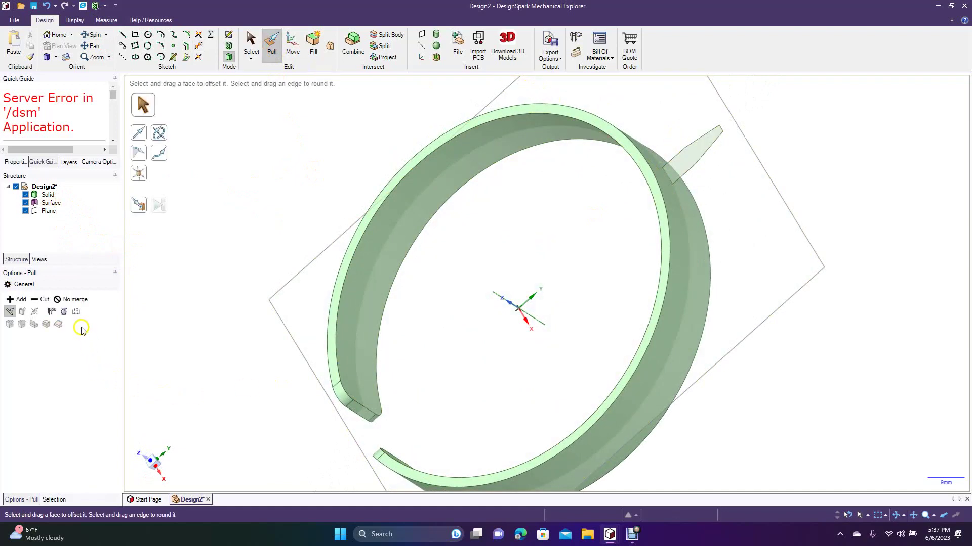
click(74, 302)
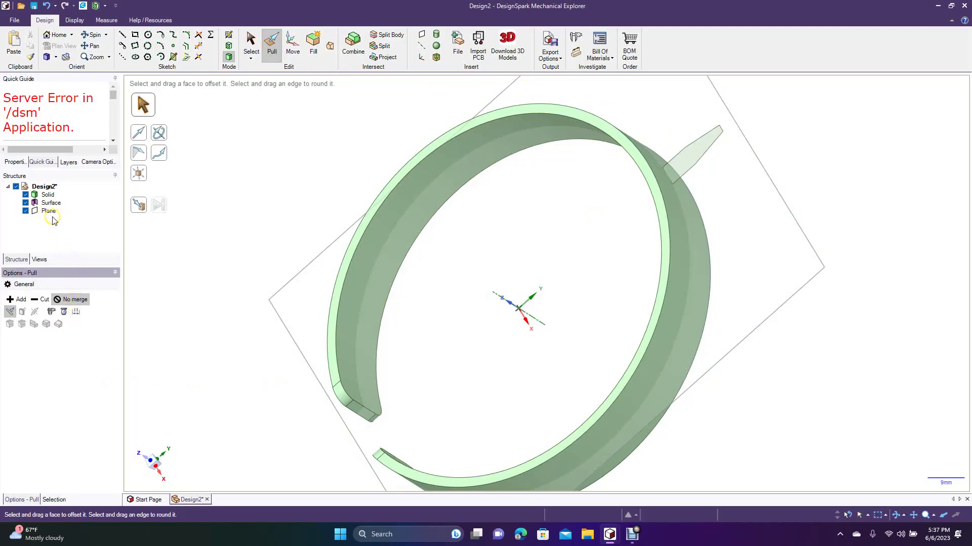
click(690, 158)
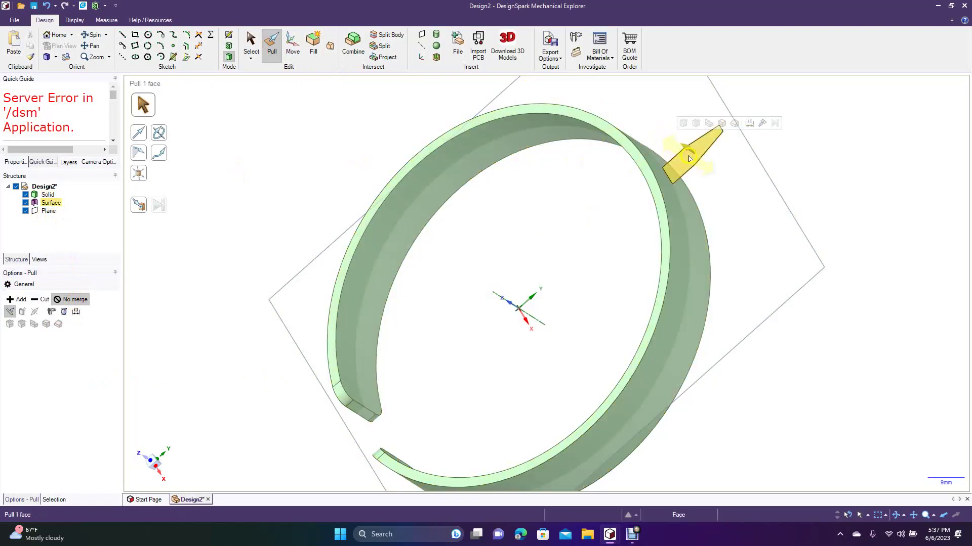
click(689, 158)
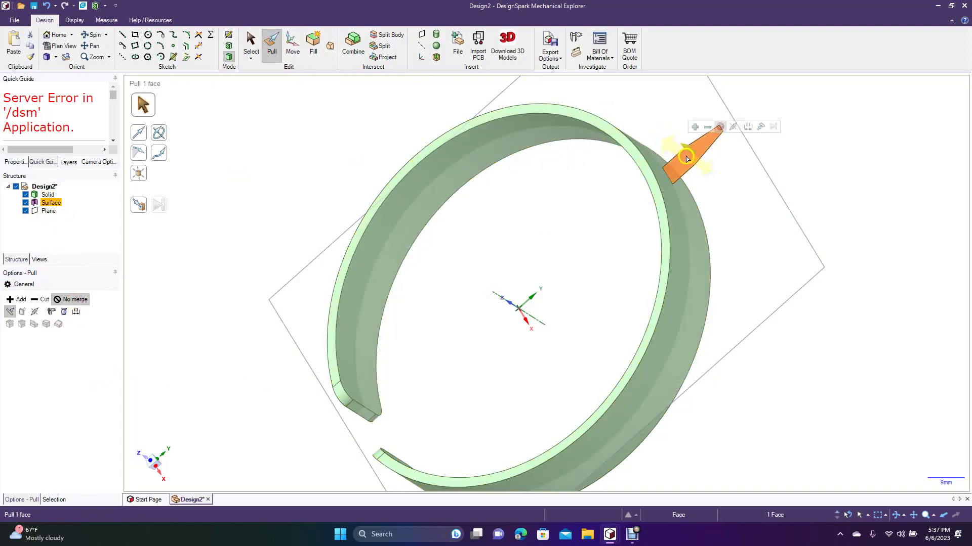
click(34, 312)
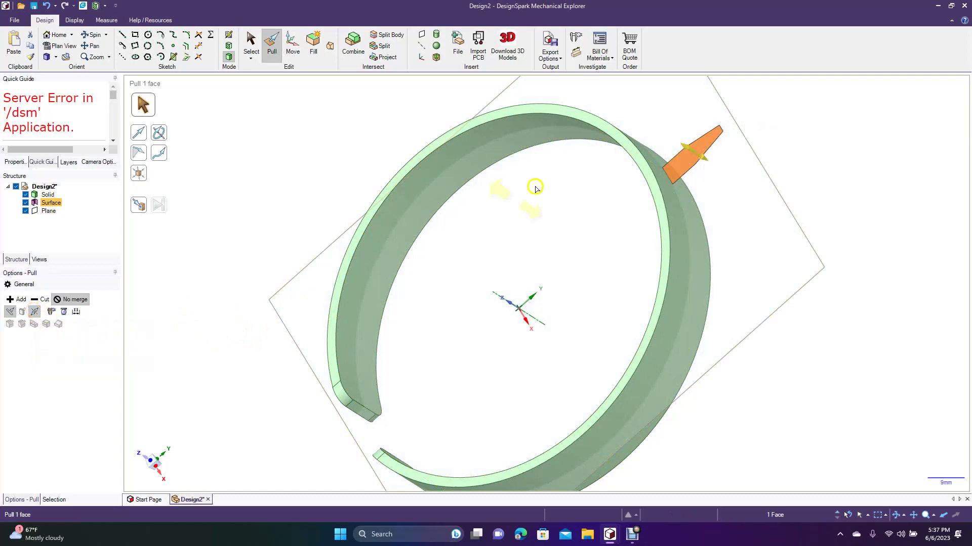
drag(688, 150, 679, 155)
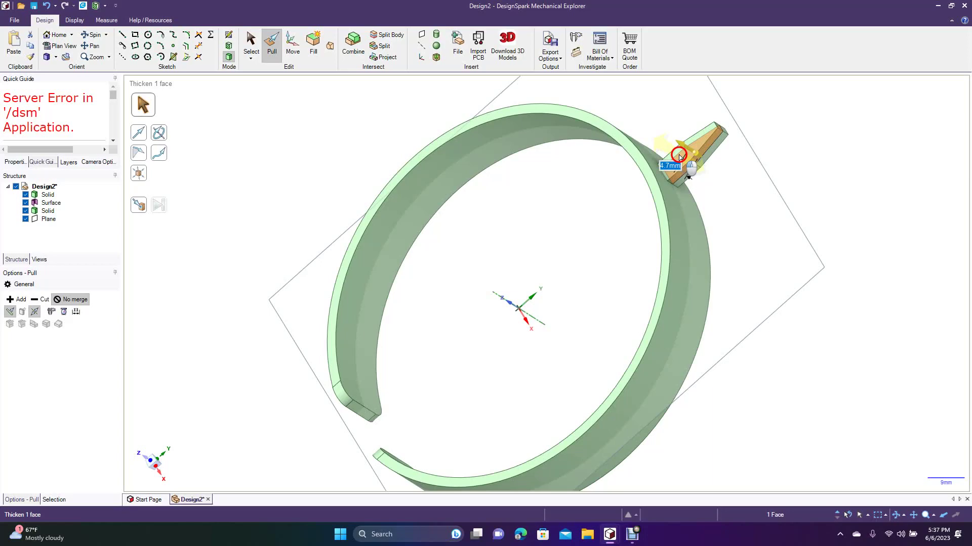
drag(679, 155, 681, 156)
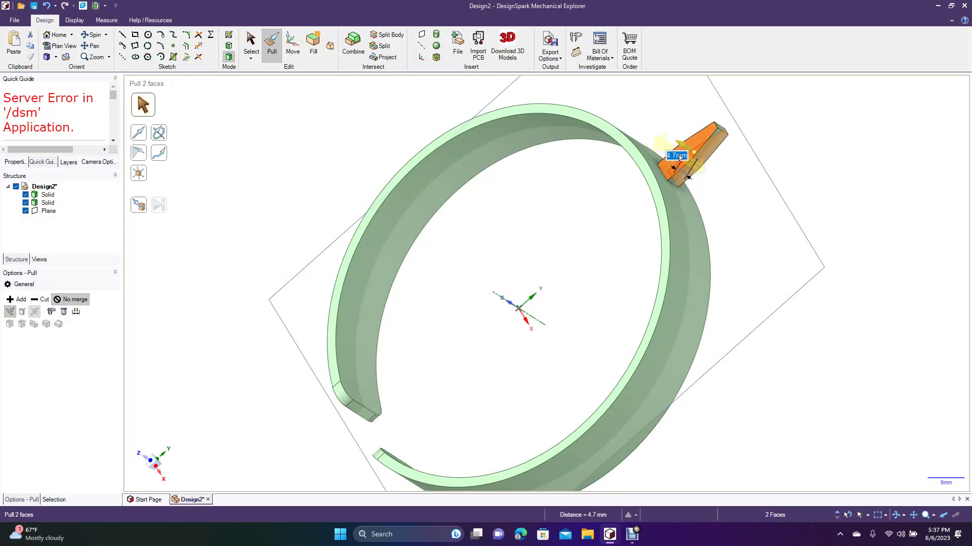
text(4)
key(Return)
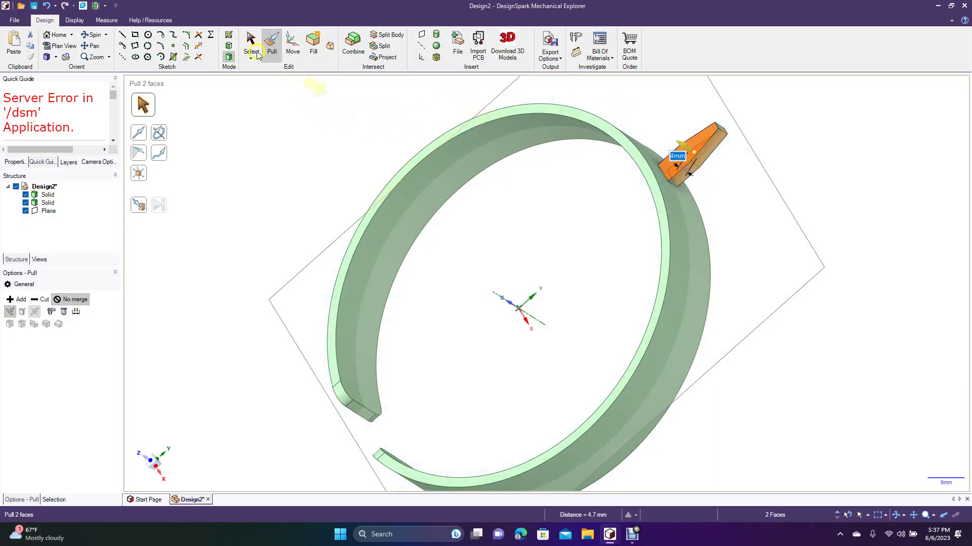
click(251, 45)
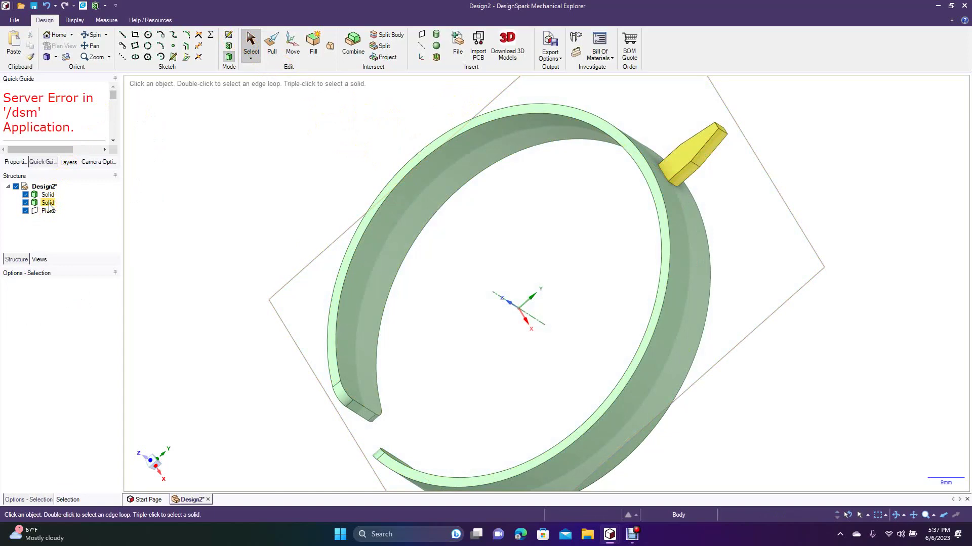
Tilt one broad side face of the spike by 10° about the X axis so its thickness tapers towards the tip.
click(95, 35)
drag(249, 212, 97, 271)
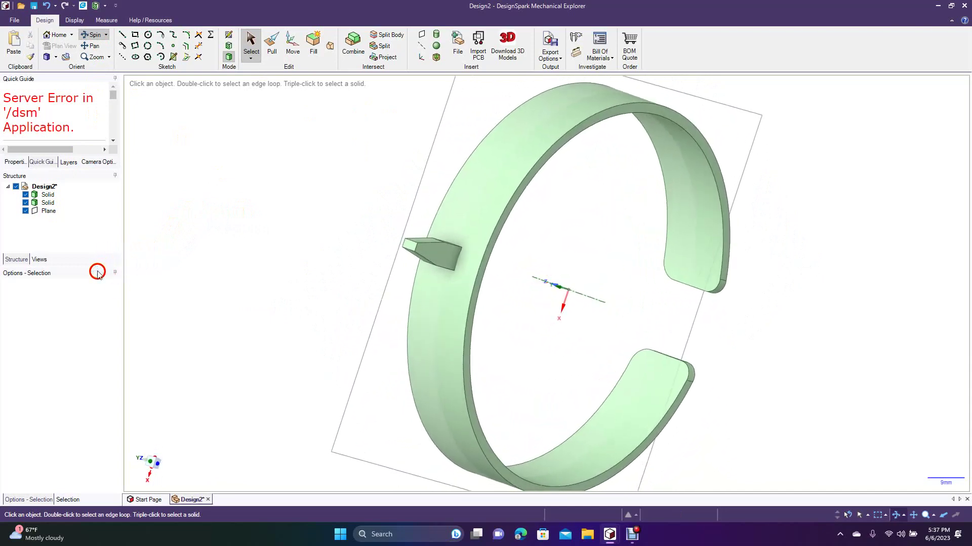
click(291, 45)
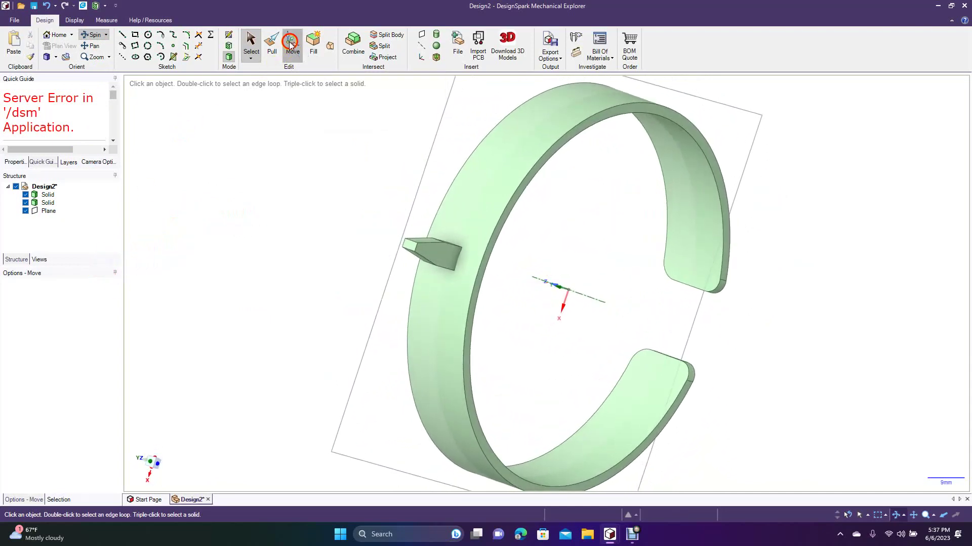
click(433, 252)
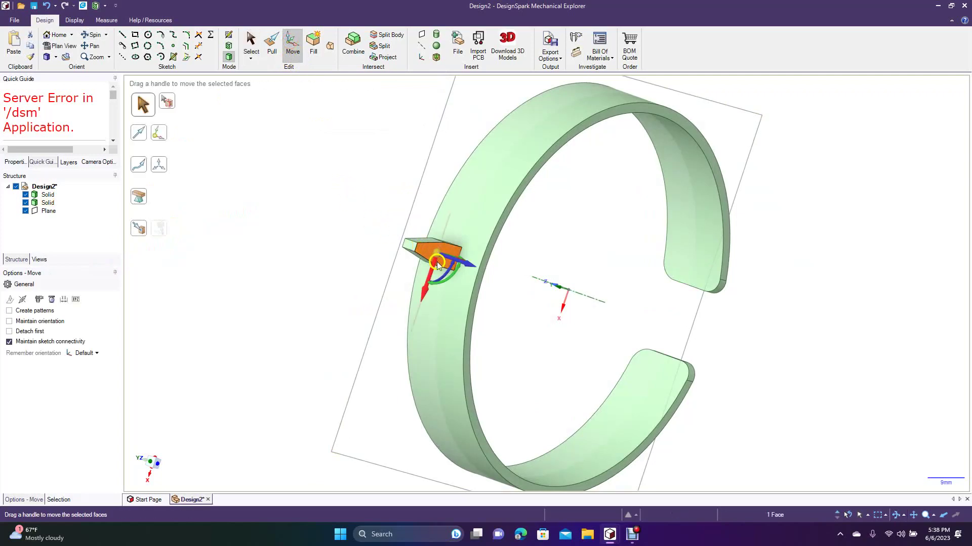
click(95, 35)
drag(220, 162, 236, 156)
click(290, 46)
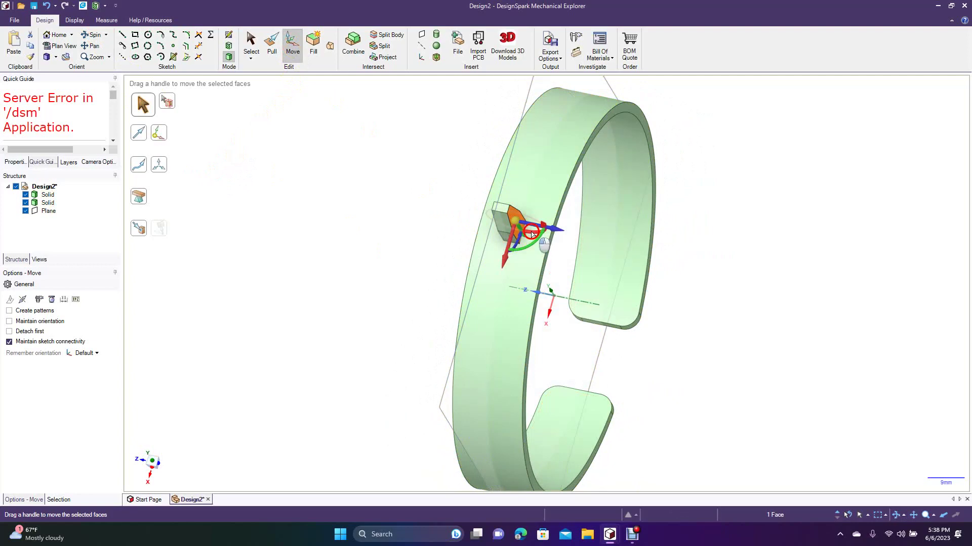
drag(535, 235, 537, 235)
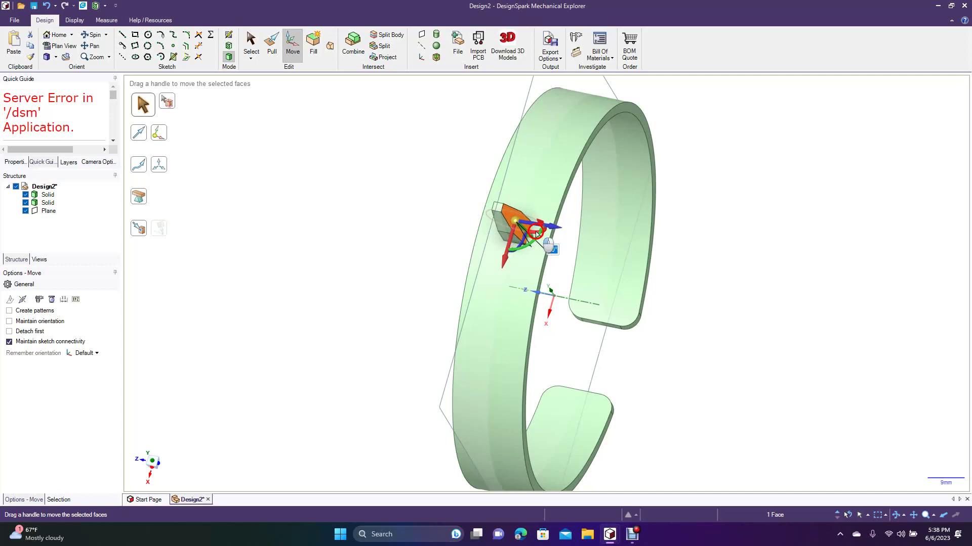
drag(536, 234, 535, 234)
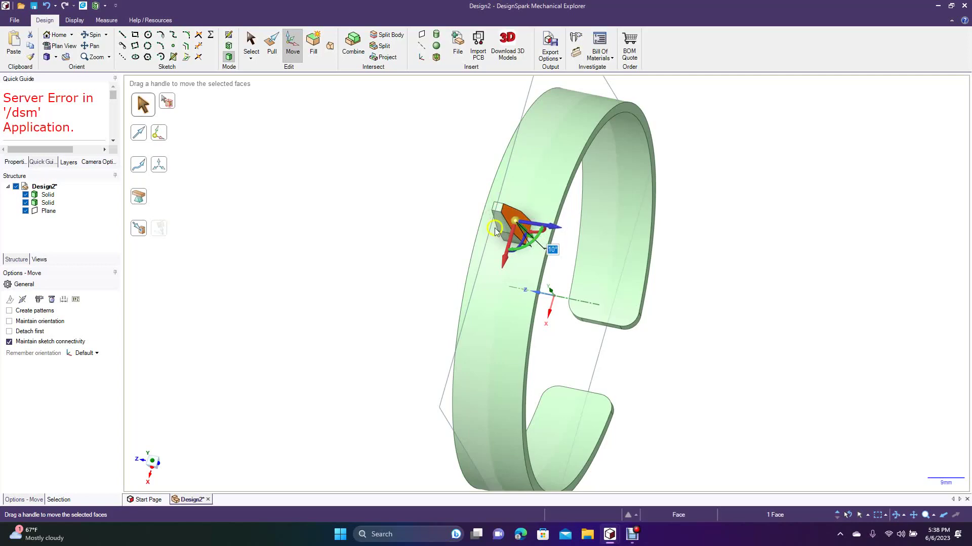
click(406, 183)
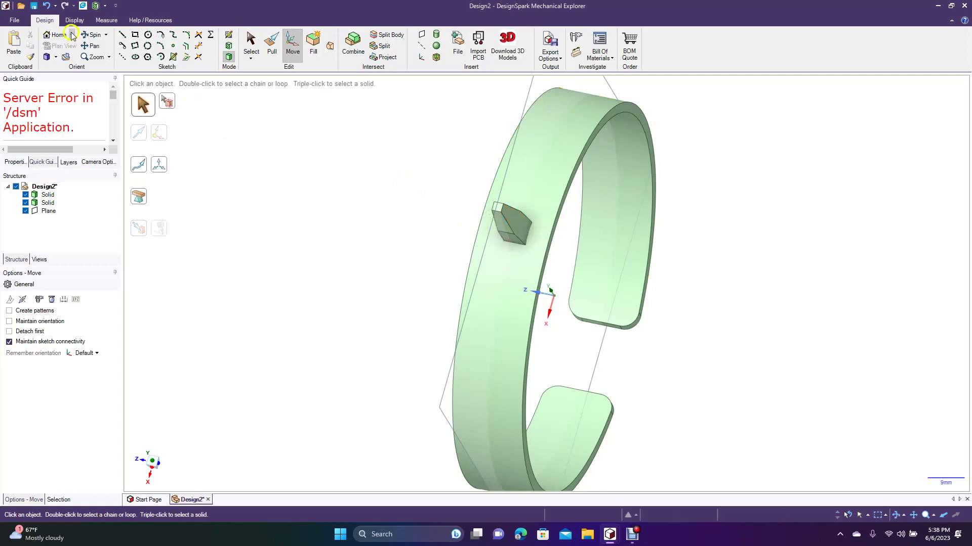
Rotate the spike's opposite broad side face by 350° about the X axis to match the taper.
click(97, 38)
drag(302, 214, 371, 199)
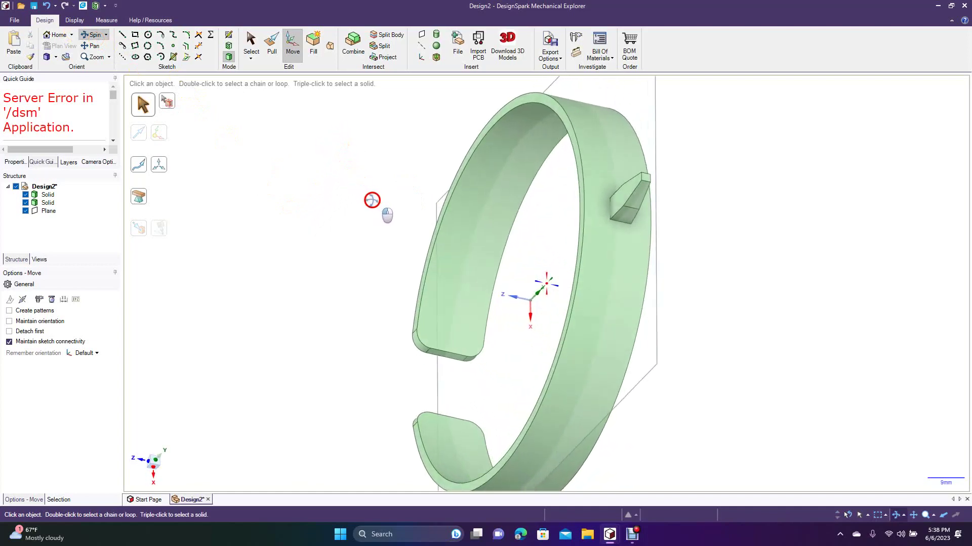
click(285, 56)
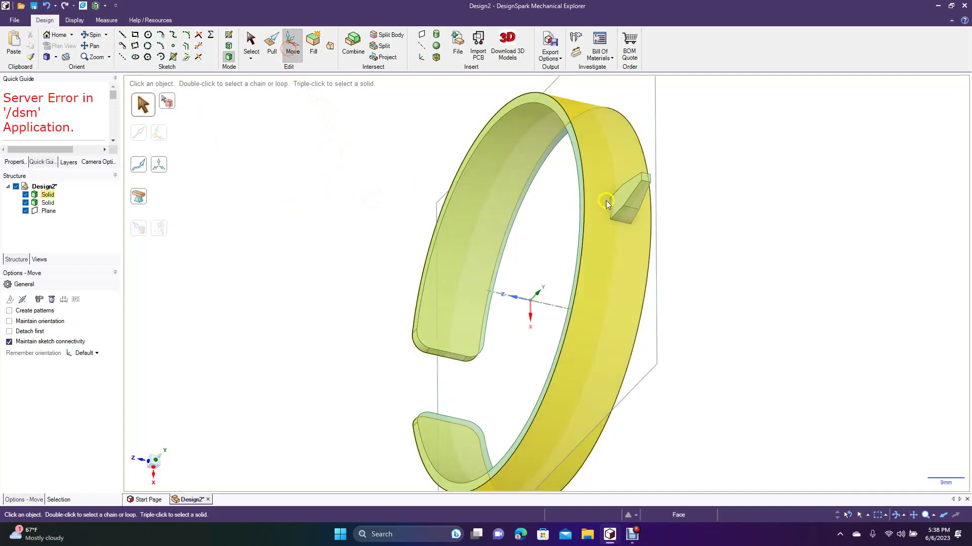
click(619, 199)
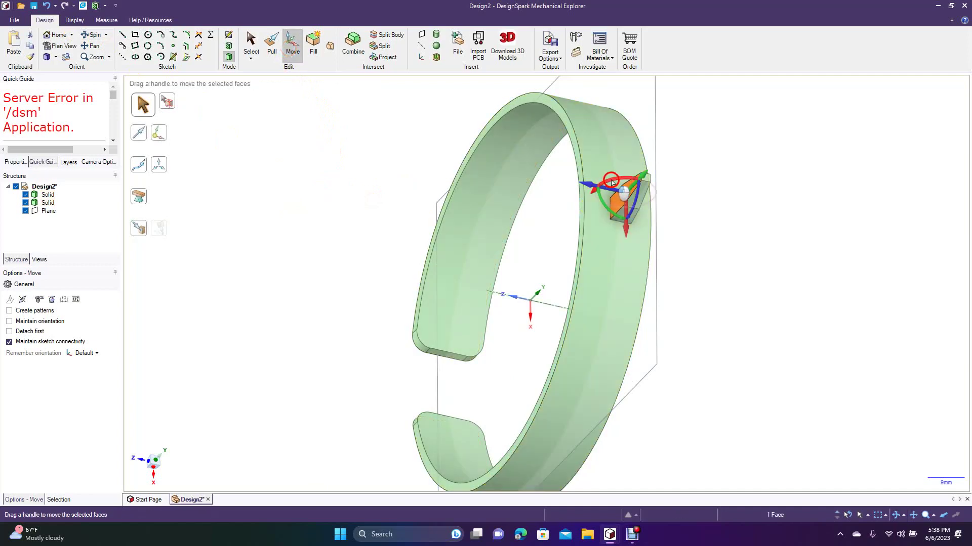
drag(613, 181, 616, 182)
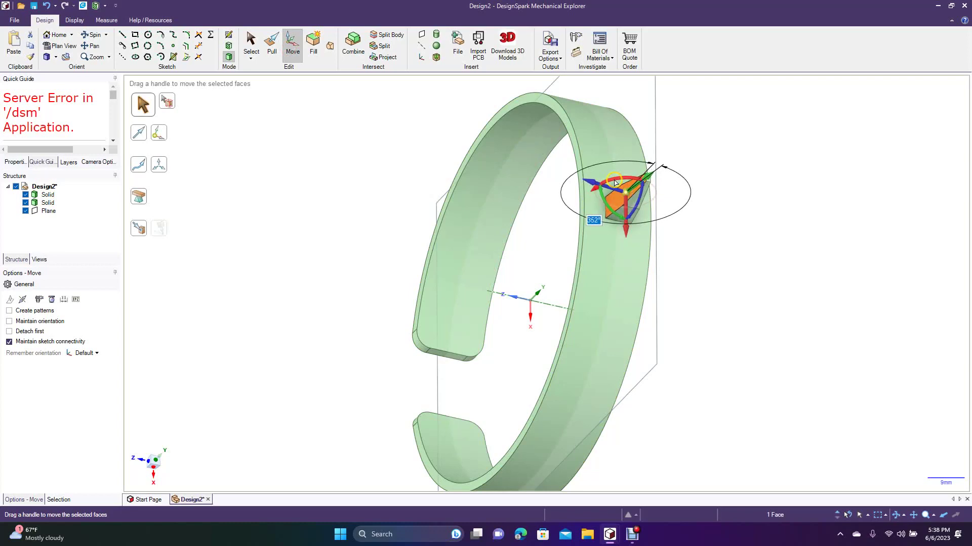
text(350)
key(Return)
click(419, 118)
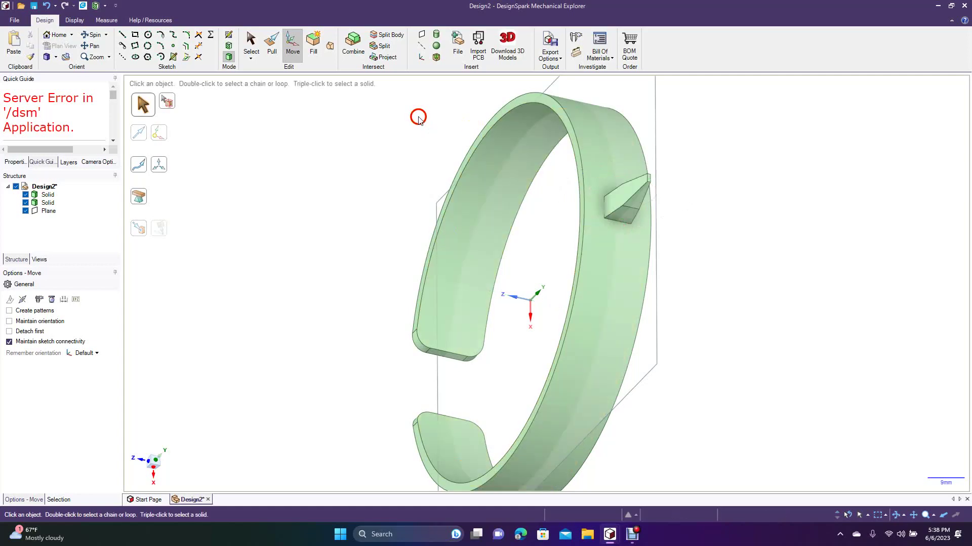
Move the spike solid about 0.6 mm along the Y axis towards the band so its base sinks into the outer surface.
click(100, 38)
mouse_move(282, 163)
mouse_down()
mouse_move(262, 142)
mouse_move(258, 97)
mouse_move(215, 115)
mouse_move(236, 143)
mouse_move(304, 165)
mouse_move(345, 206)
mouse_move(336, 252)
mouse_move(299, 208)
mouse_move(256, 76)
mouse_move(160, 108)
mouse_move(162, 120)
mouse_up()
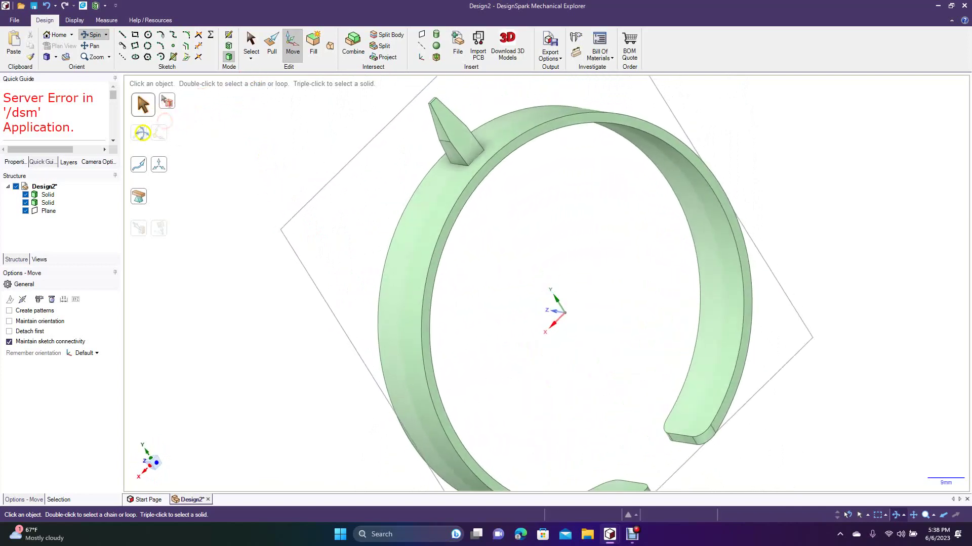
click(50, 203)
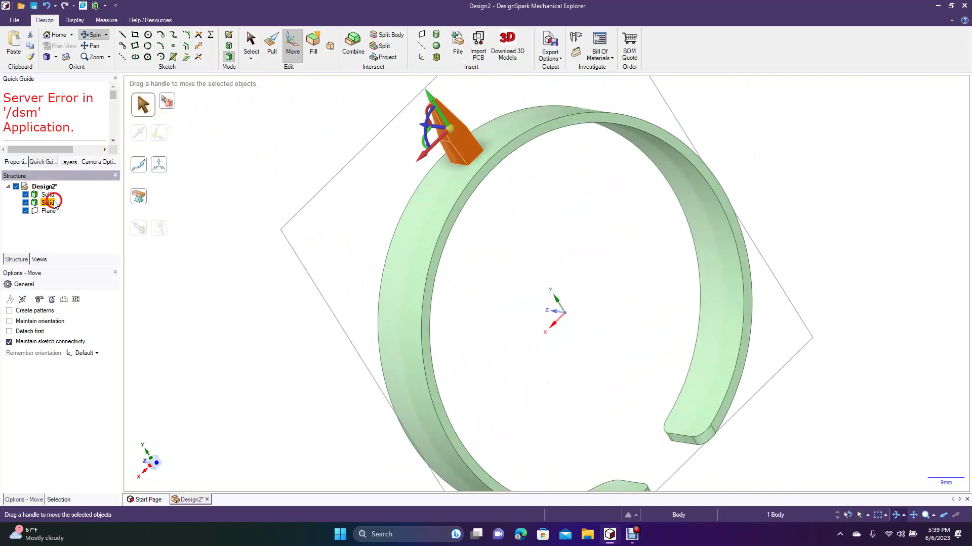
click(251, 45)
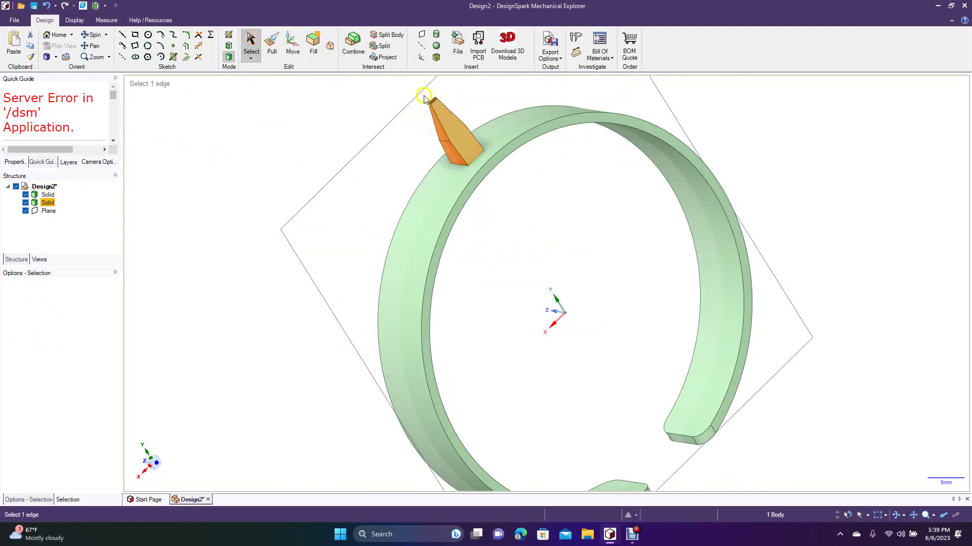
click(293, 47)
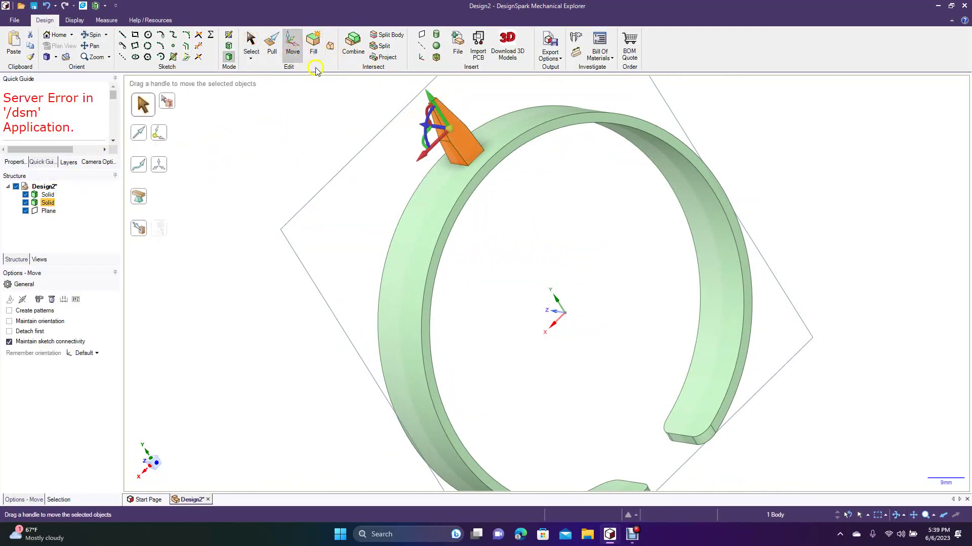
drag(427, 97, 429, 97)
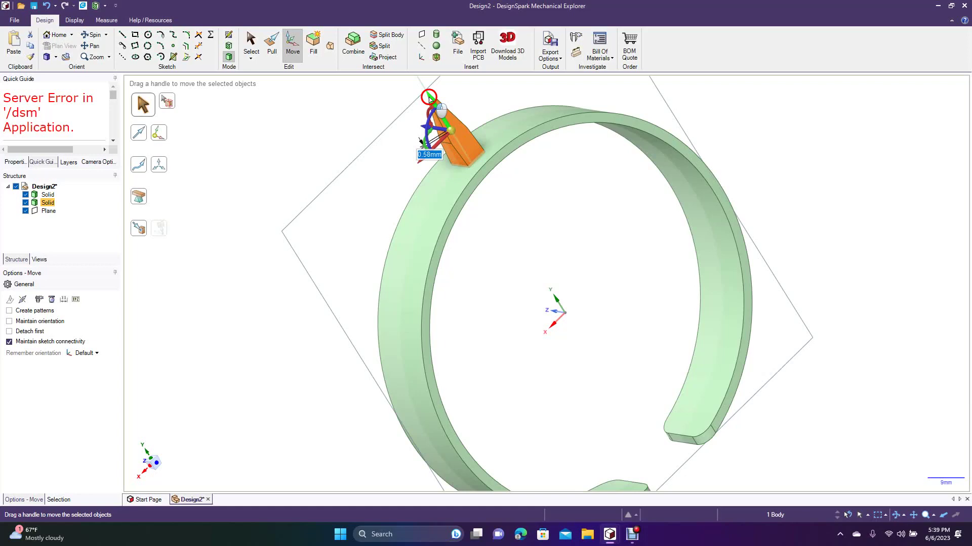
drag(429, 98, 427, 100)
click(328, 123)
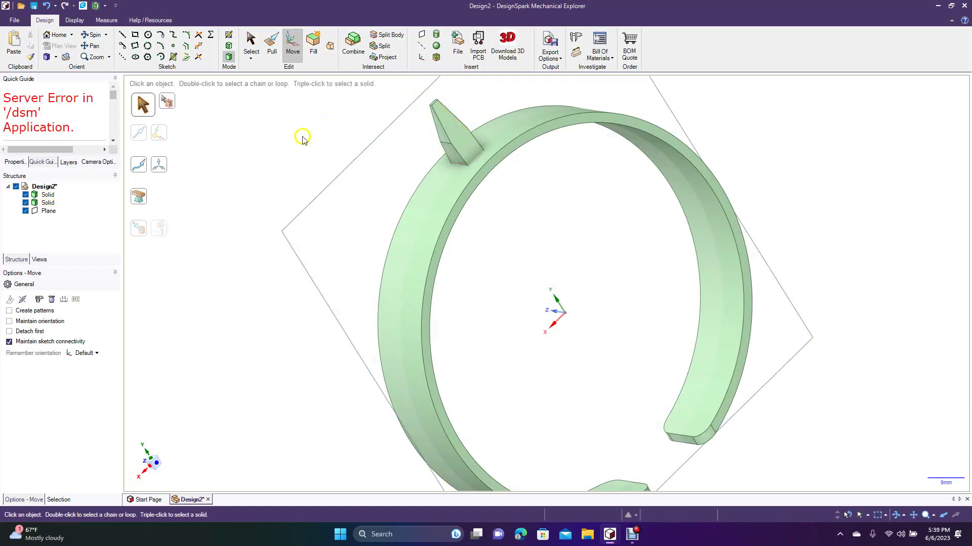
Create a circular pattern of the spike around the band's central axis with a count of 12.
key(z)
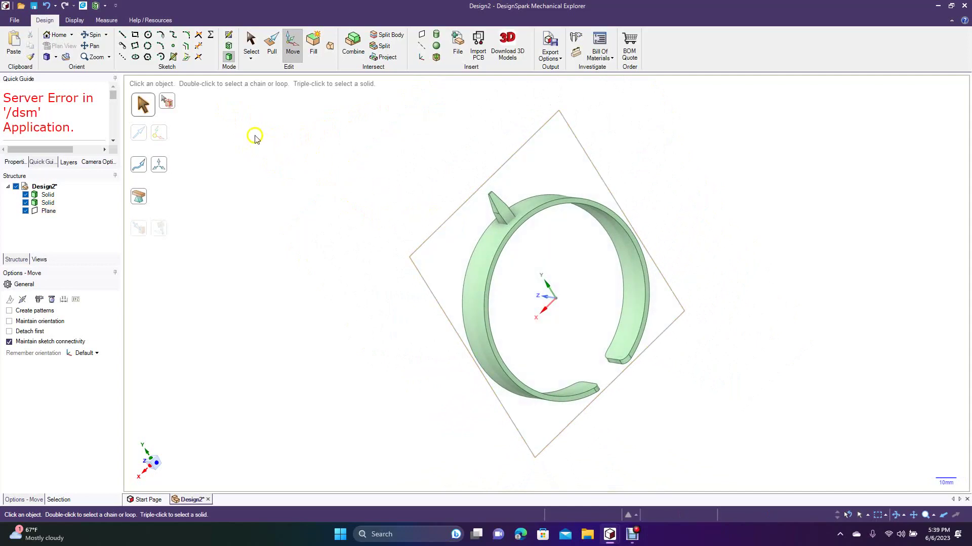
click(48, 203)
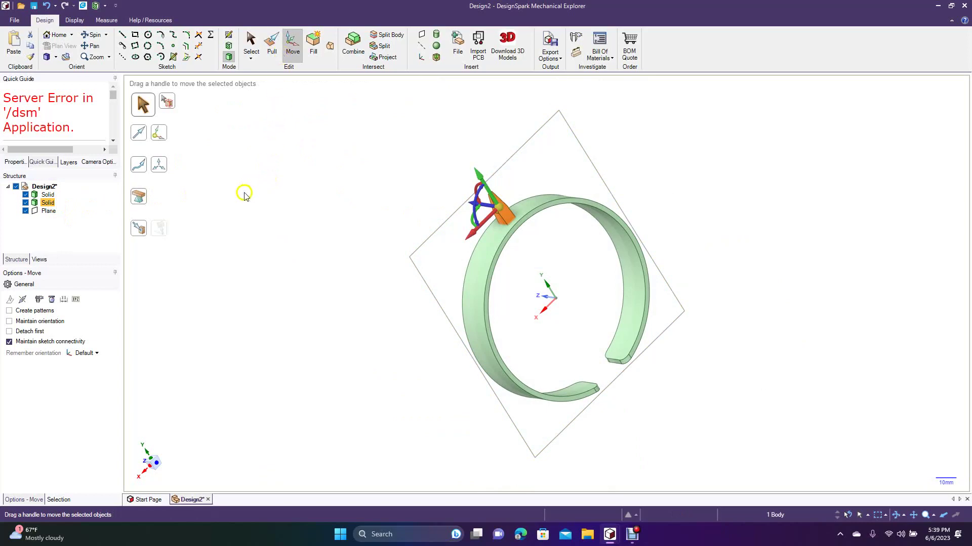
click(42, 311)
drag(501, 210, 535, 328)
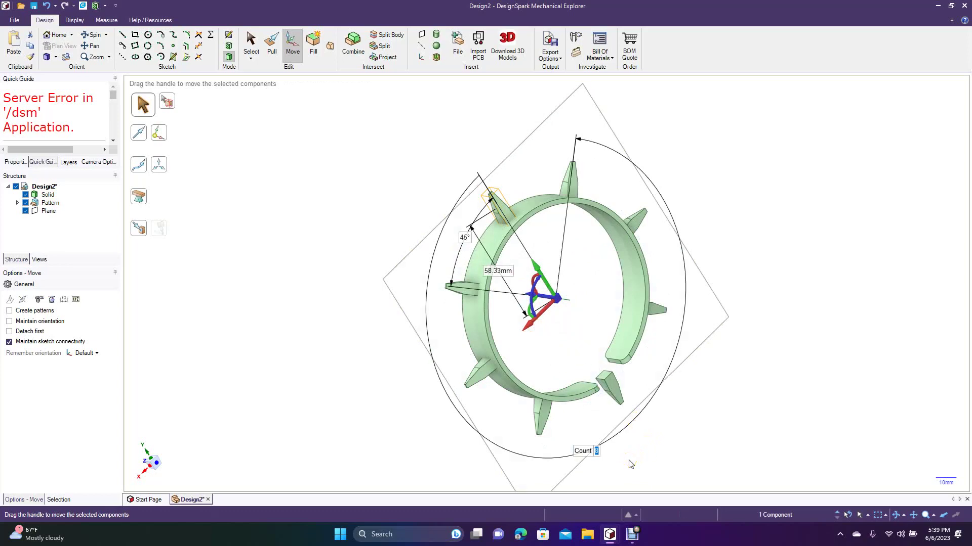
text(12)
key(Return)
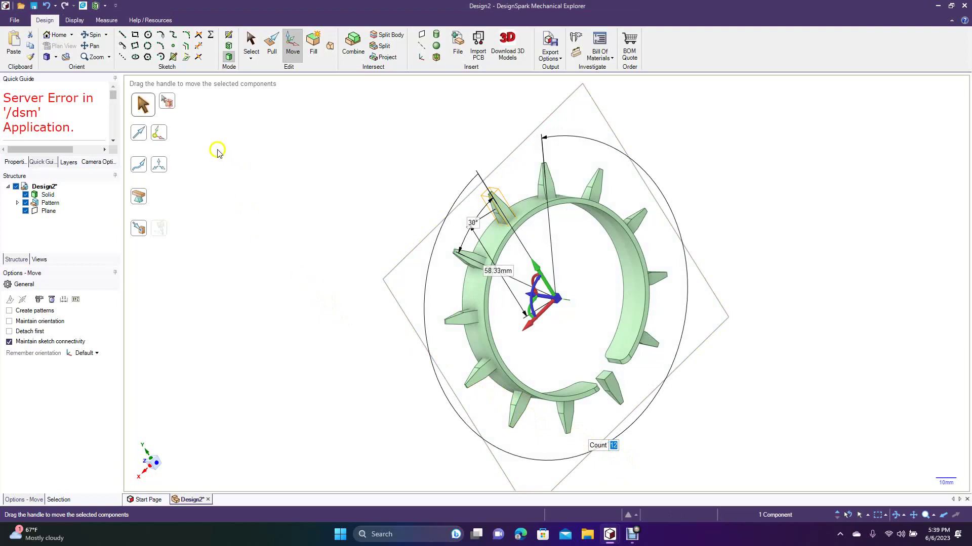
click(249, 48)
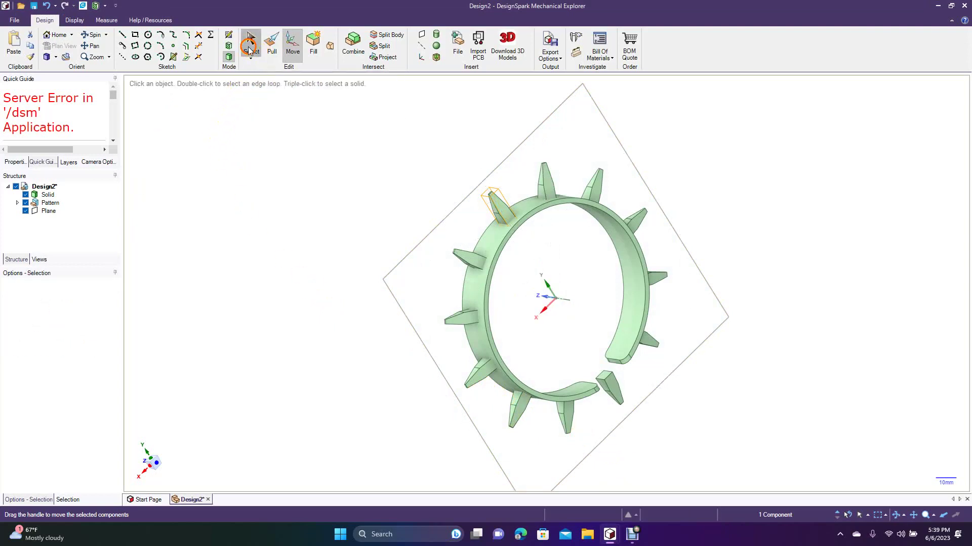
click(262, 206)
Make the patterned spike that floats in the band's gap independent of the other spikes.
click(95, 36)
drag(247, 258, 180, 240)
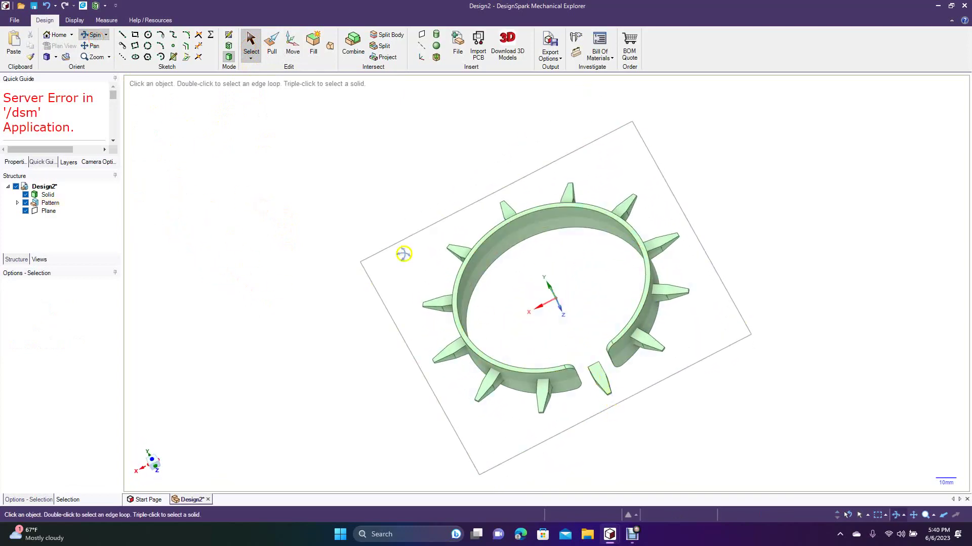
click(251, 43)
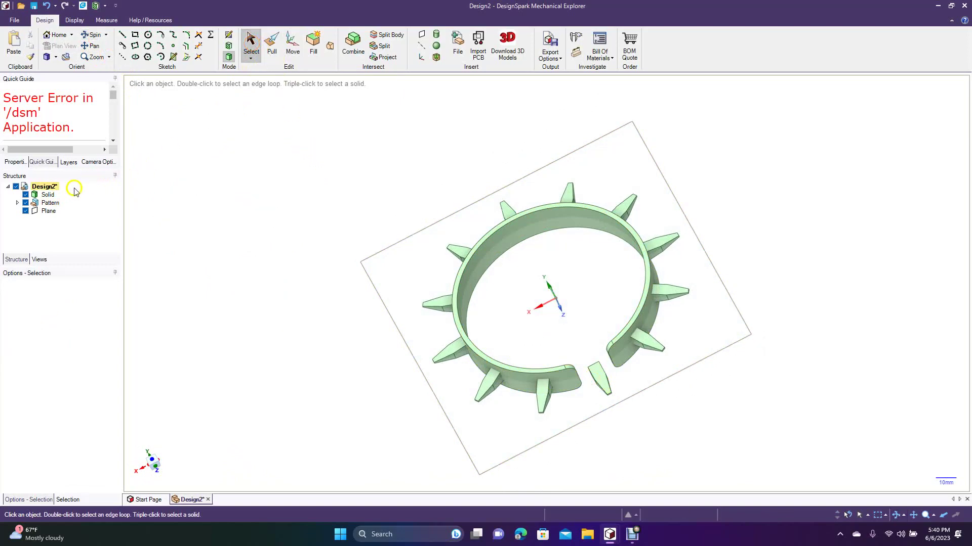
click(604, 384)
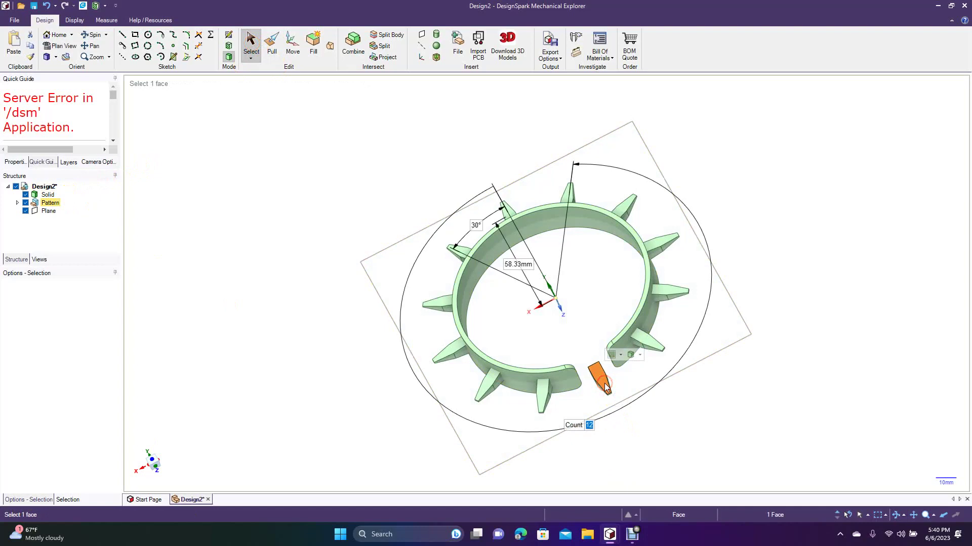
click(93, 34)
drag(338, 311, 341, 362)
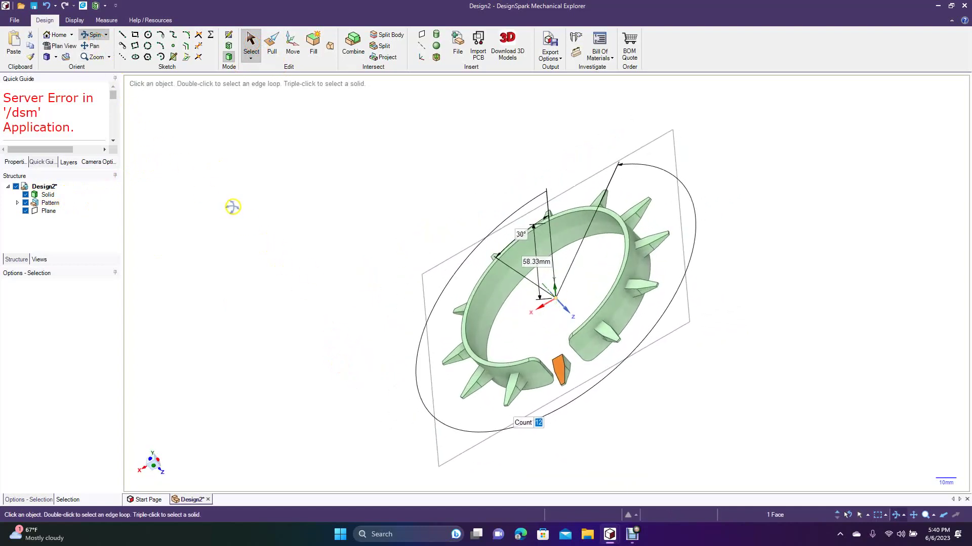
click(251, 41)
click(537, 318)
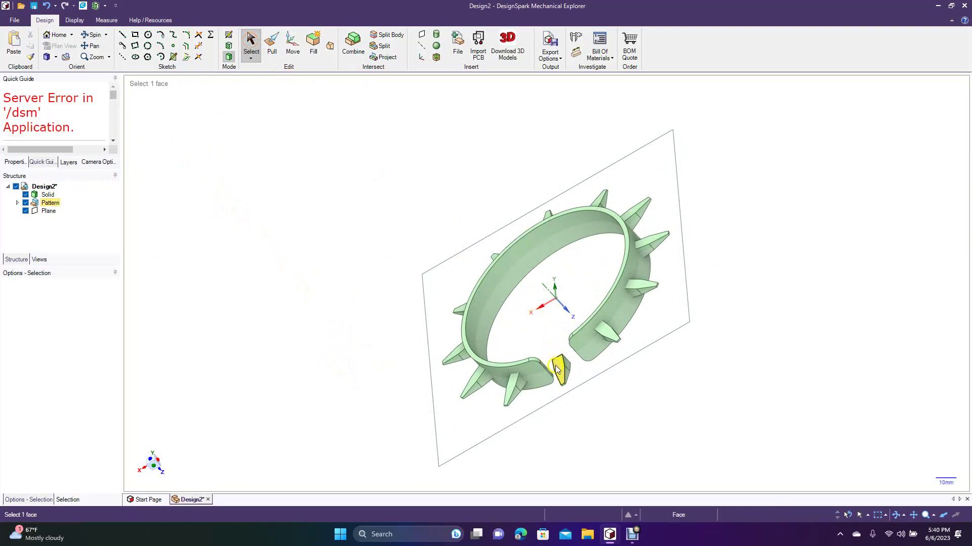
click(555, 365)
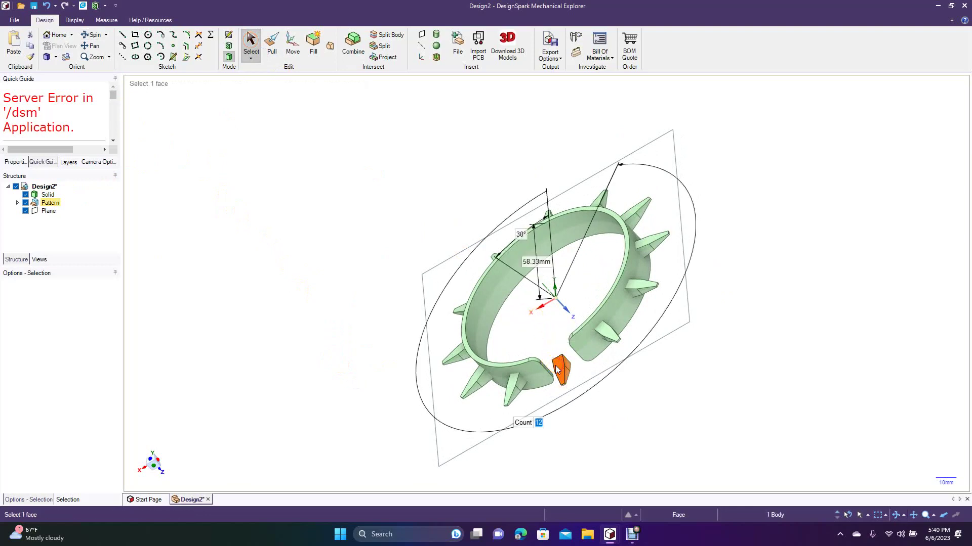
right_click(555, 366)
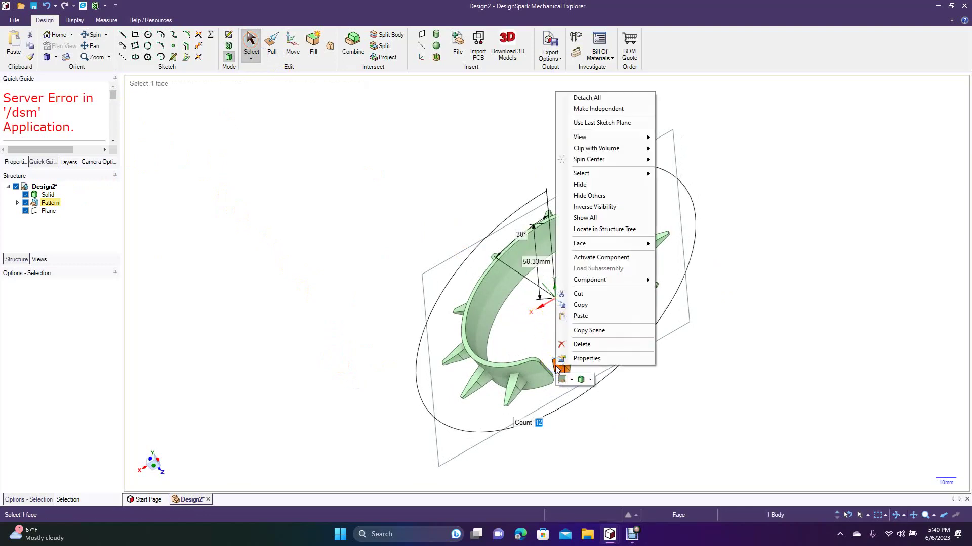
click(592, 111)
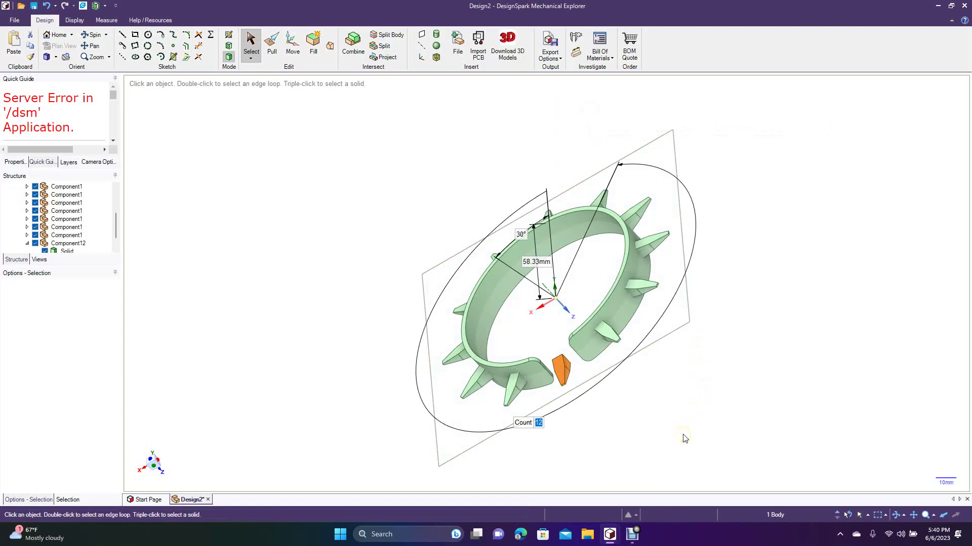
Delete the independent spike floating in the gap between the band's ends.
click(754, 409)
click(562, 373)
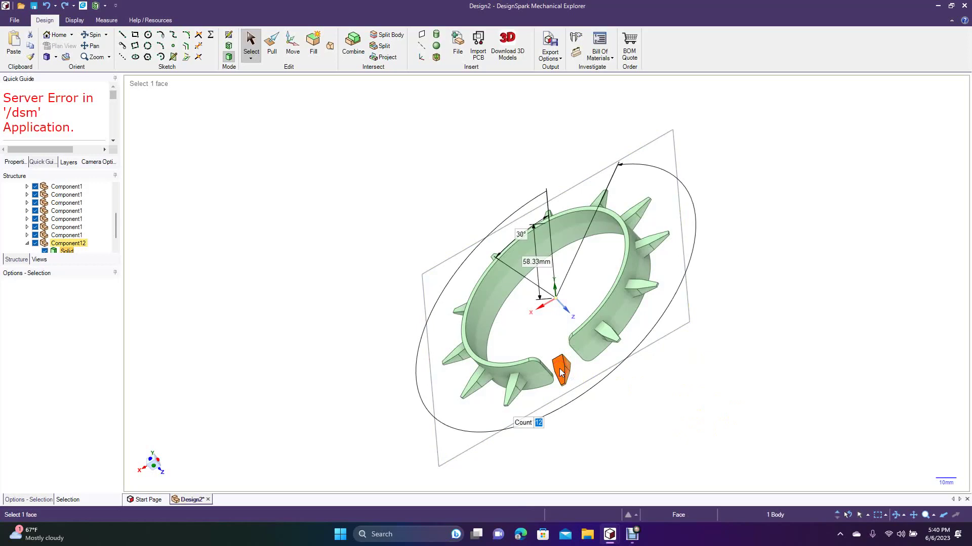
key(Delete)
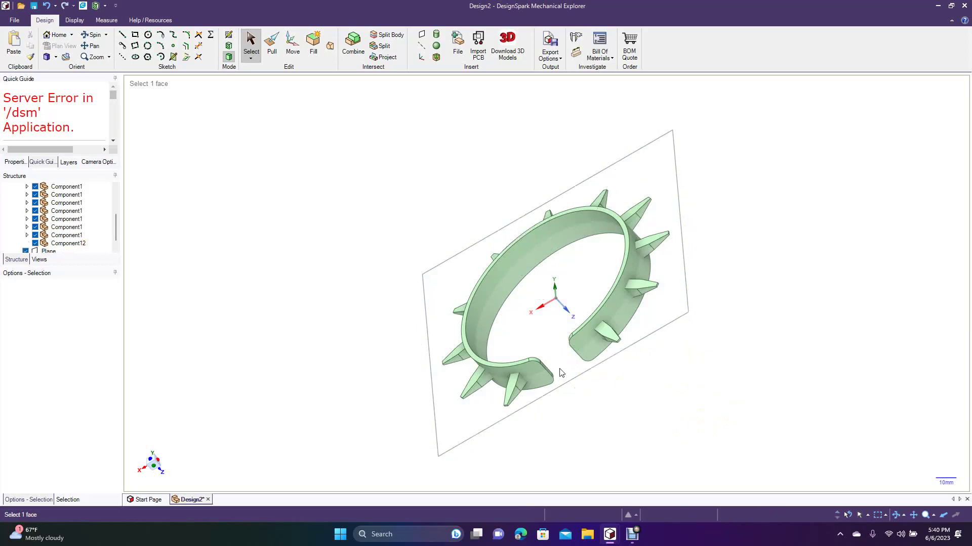
click(485, 334)
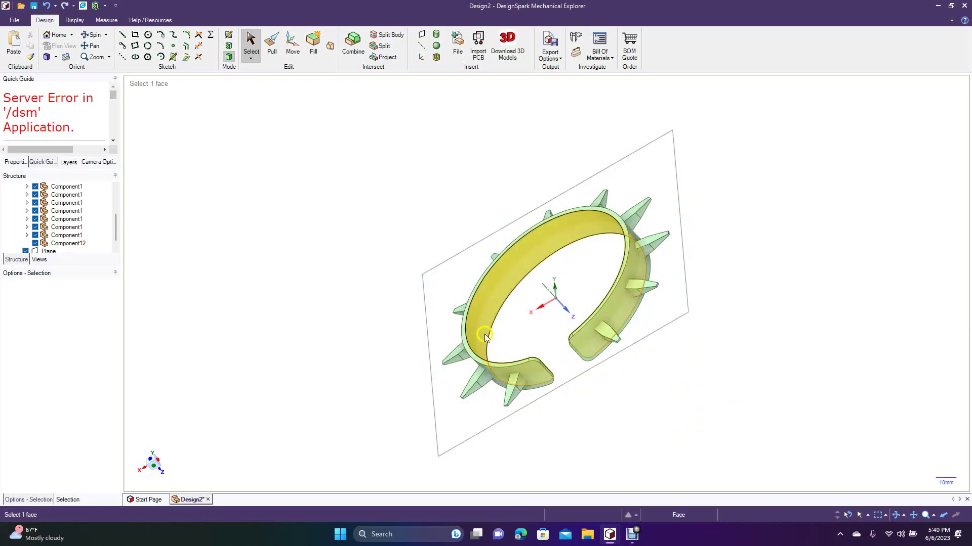
click(474, 304)
click(536, 252)
click(617, 468)
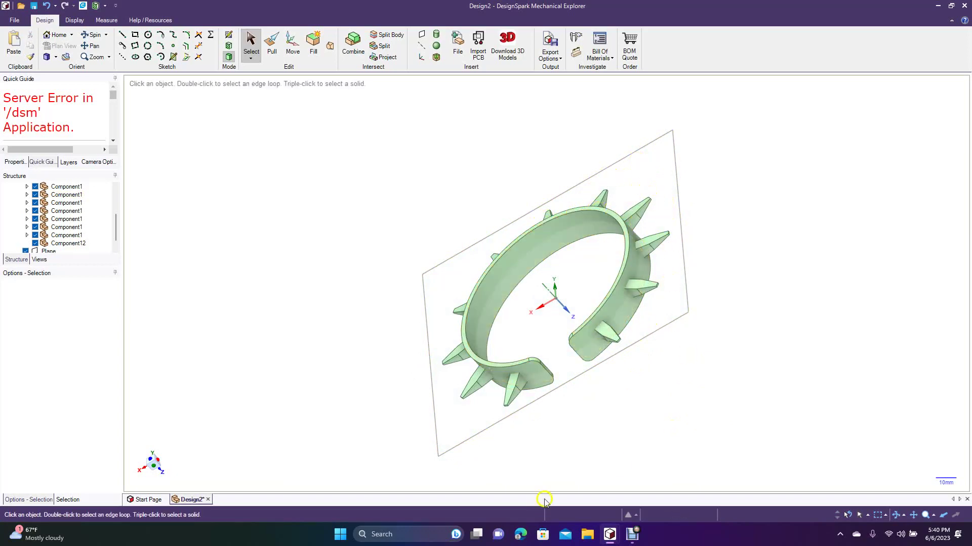
click(466, 391)
click(577, 188)
click(570, 348)
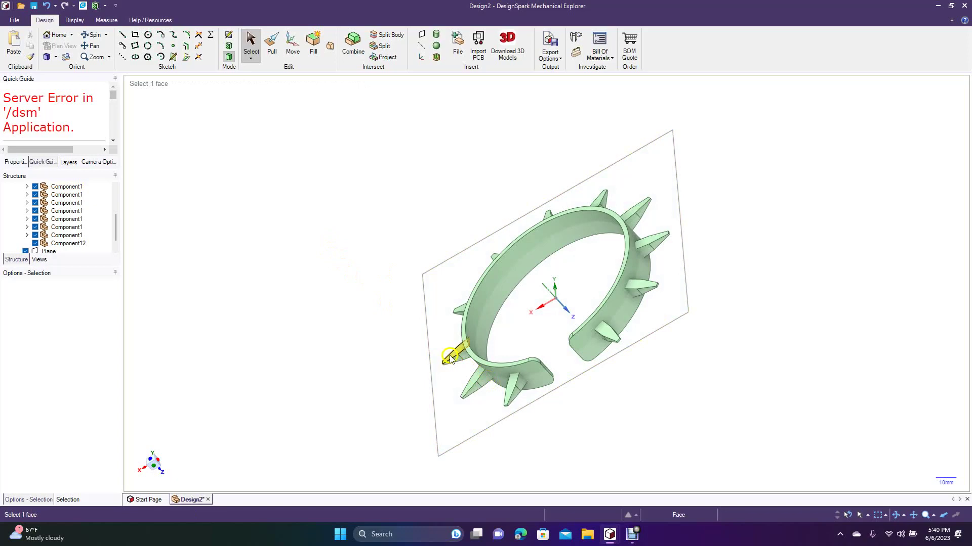
Round the complete outer edge loop of the band, including the edges around both gap ends, with the Pull tool.
click(95, 36)
mouse_move(227, 198)
mouse_down()
mouse_move(335, 202)
mouse_move(394, 124)
mouse_move(395, 70)
mouse_move(236, 162)
mouse_move(293, 208)
mouse_move(306, 184)
mouse_move(309, 192)
mouse_move(294, 176)
mouse_up()
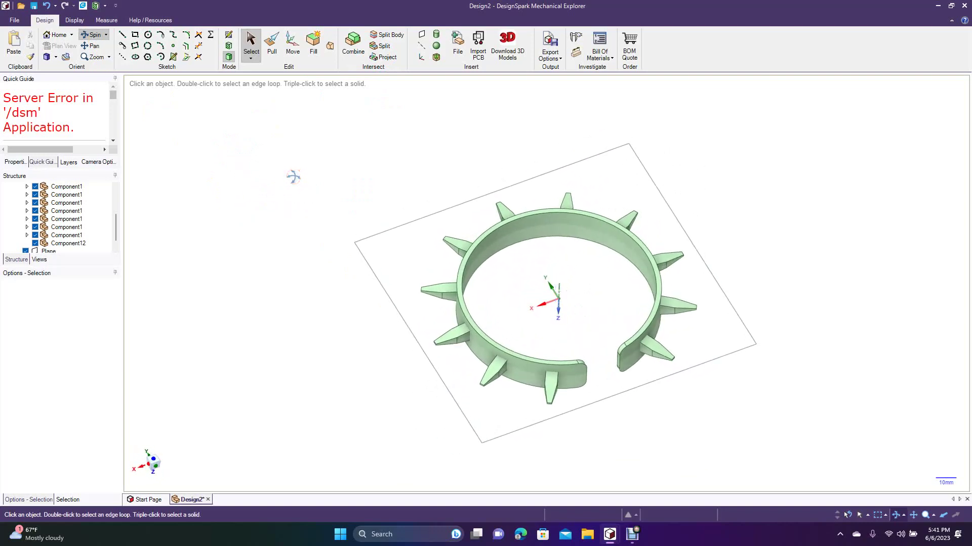
scroll(293, 176, up, 5)
click(273, 48)
click(411, 388)
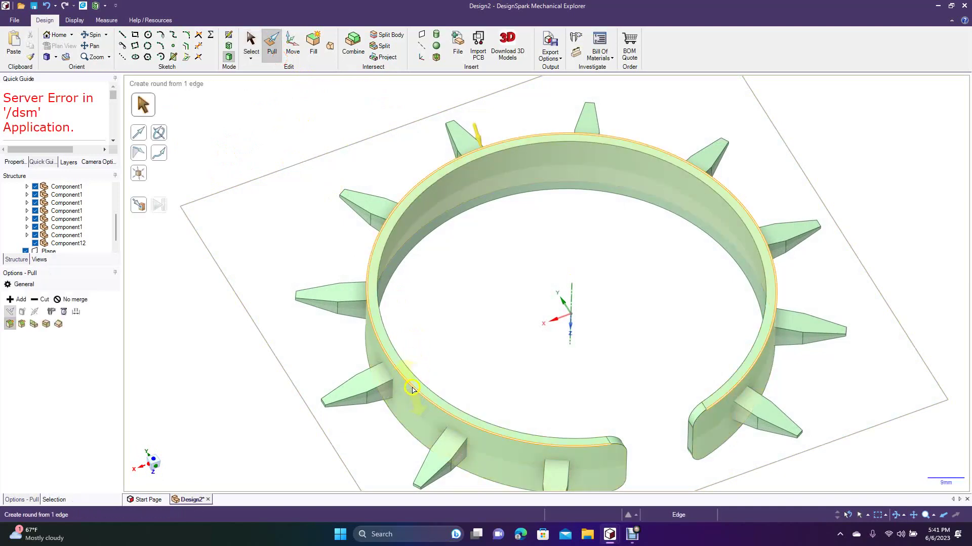
double_click(411, 386)
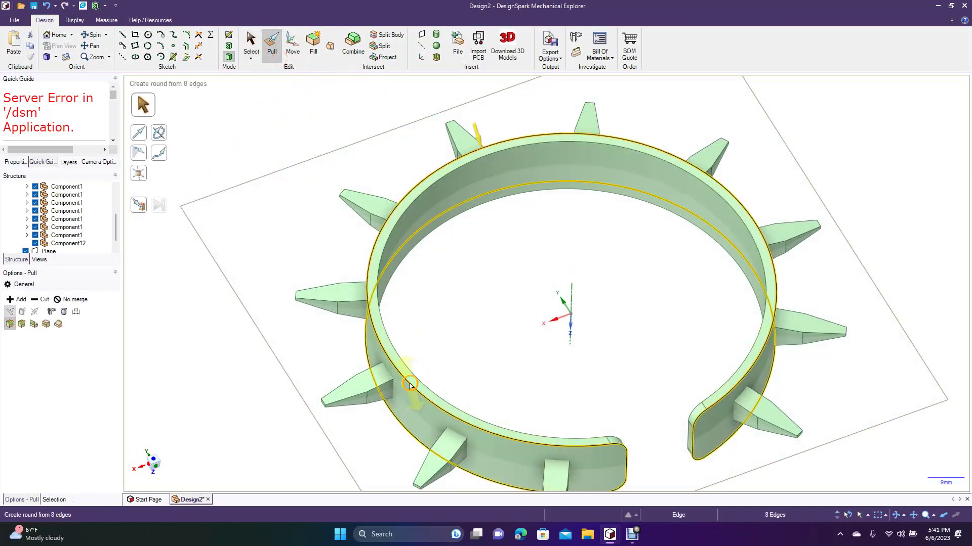
drag(411, 386, 430, 385)
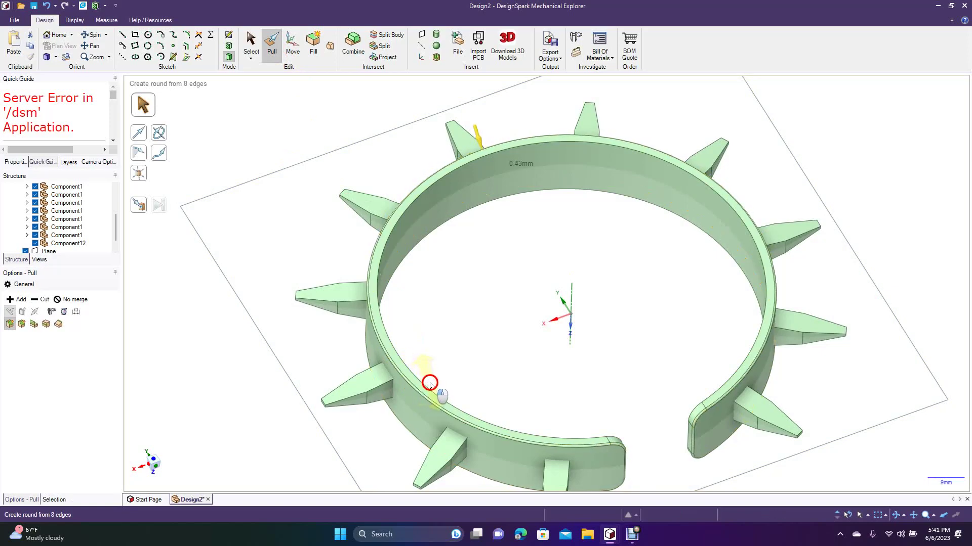
drag(430, 384, 431, 387)
text(0)
key(Return)
click(230, 358)
Round the complete inner edge loop of the band with a 0.5 mm radius.
click(387, 348)
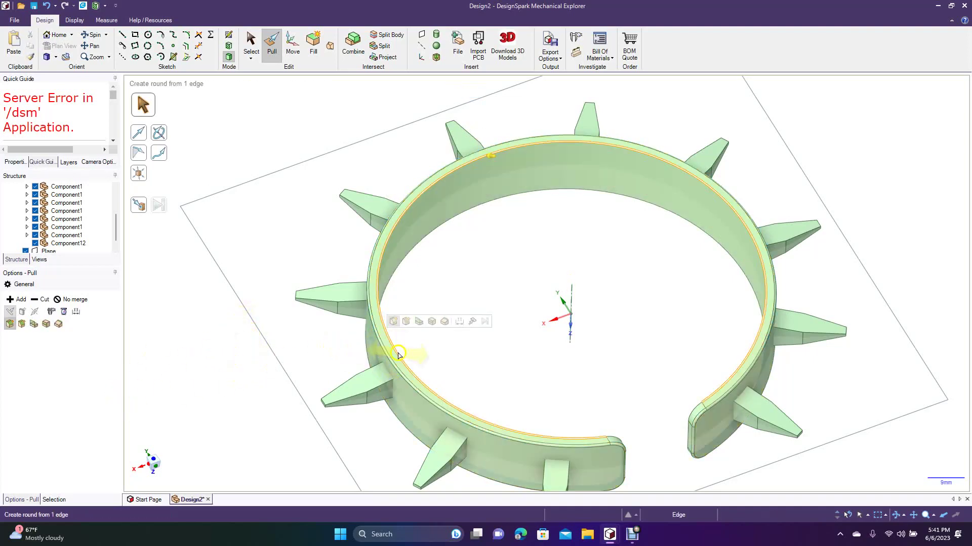
double_click(398, 354)
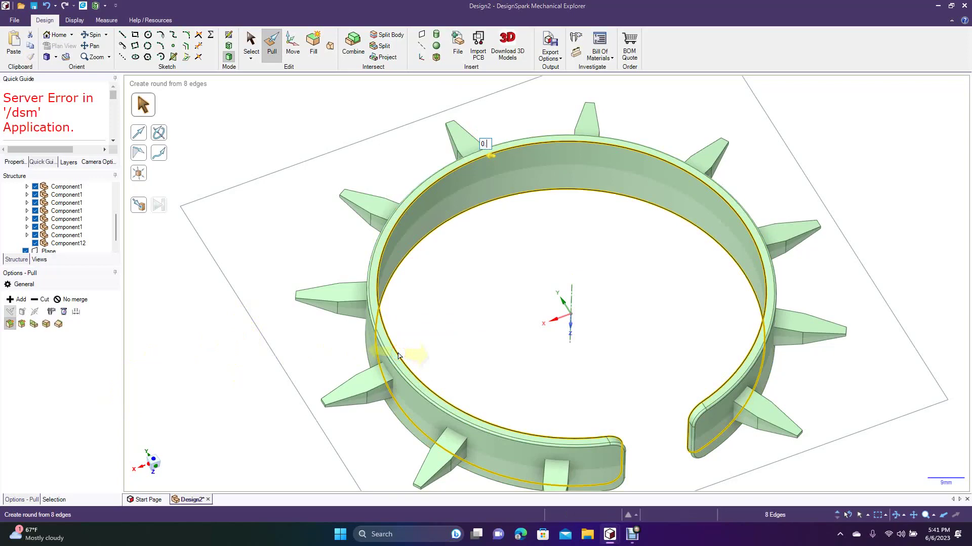
key(Return)
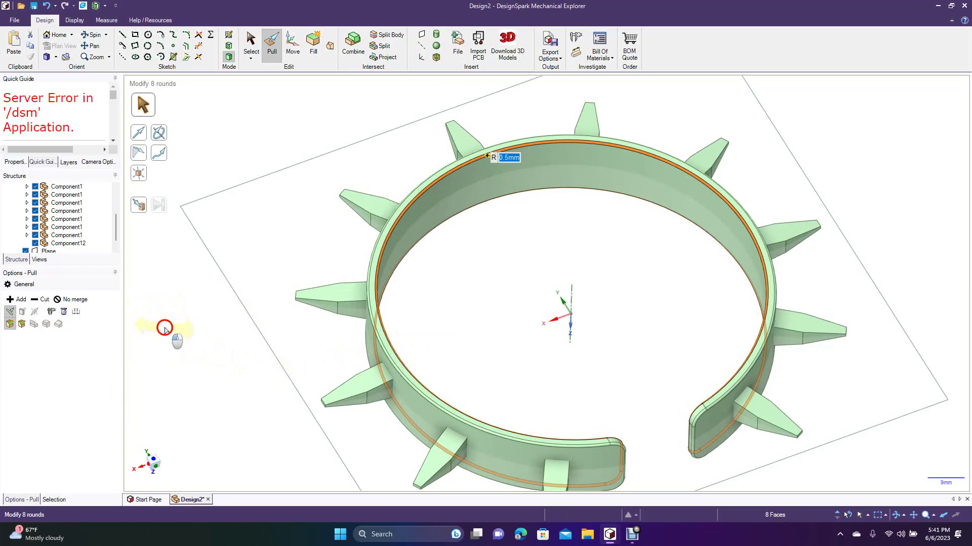
click(167, 329)
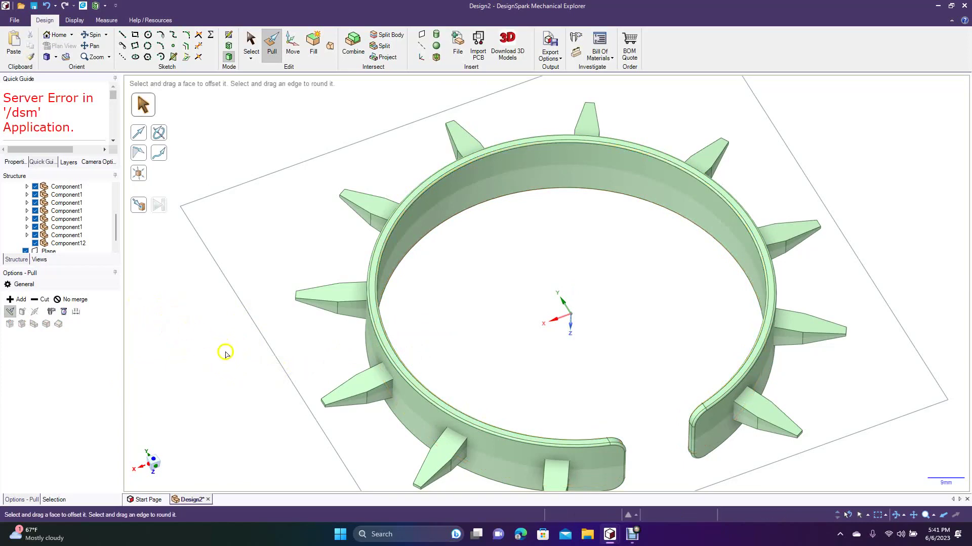
click(92, 35)
drag(226, 303, 211, 215)
click(584, 280)
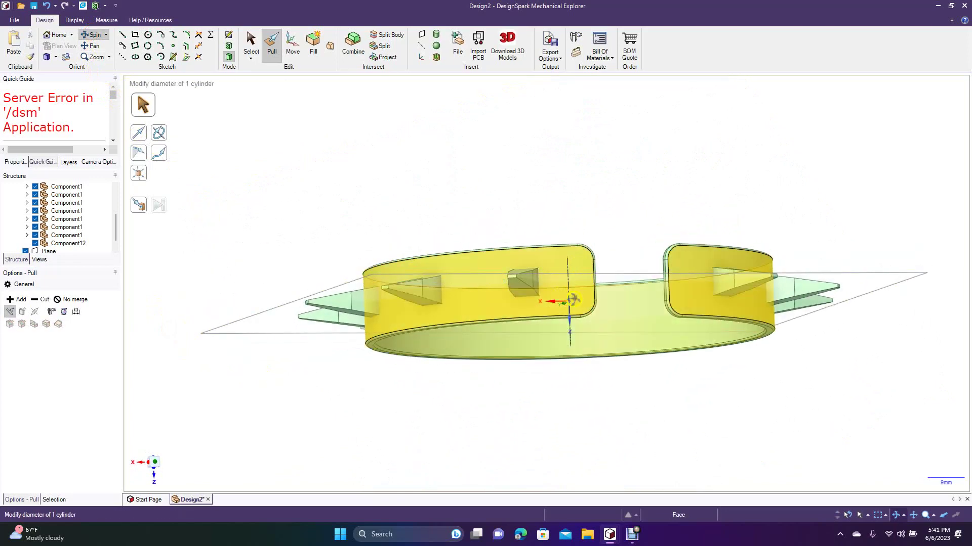
click(658, 278)
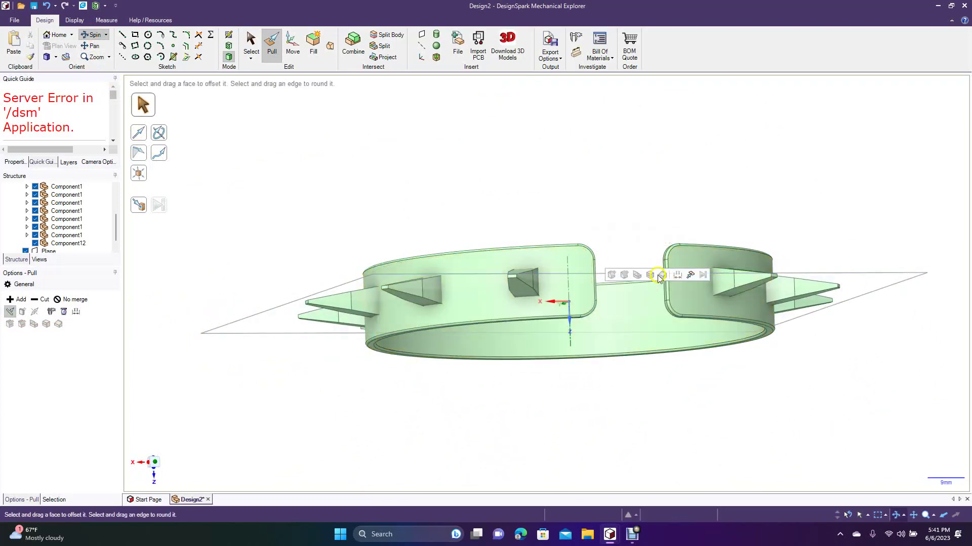
click(679, 278)
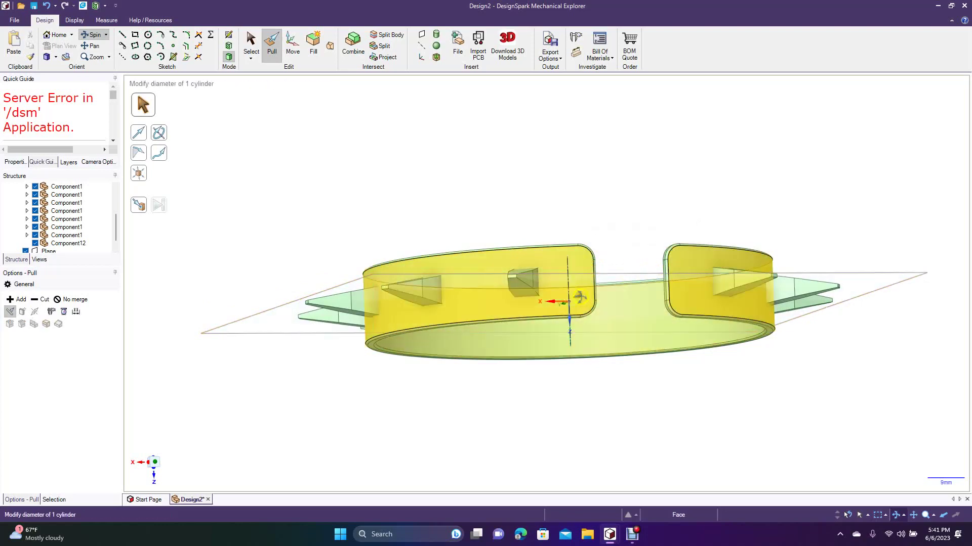
Collapse the spike pattern in the structure tree and hide the horizontal reference plane.
click(453, 177)
click(453, 177)
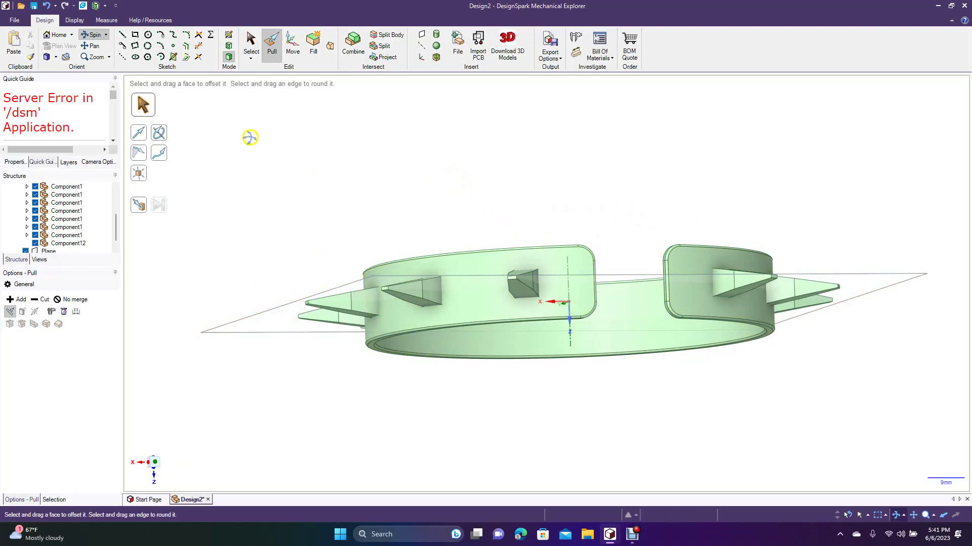
click(94, 36)
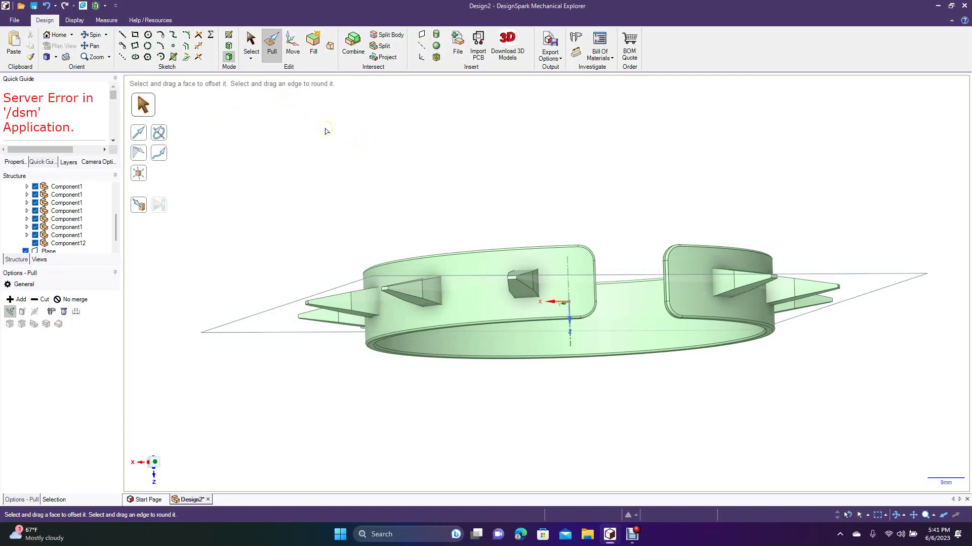
click(93, 35)
drag(396, 144, 369, 169)
click(251, 48)
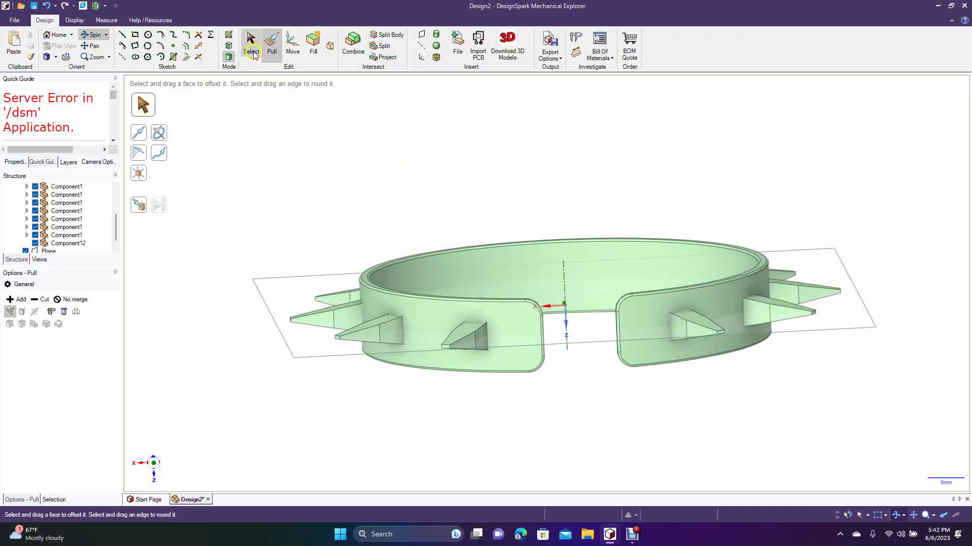
click(269, 310)
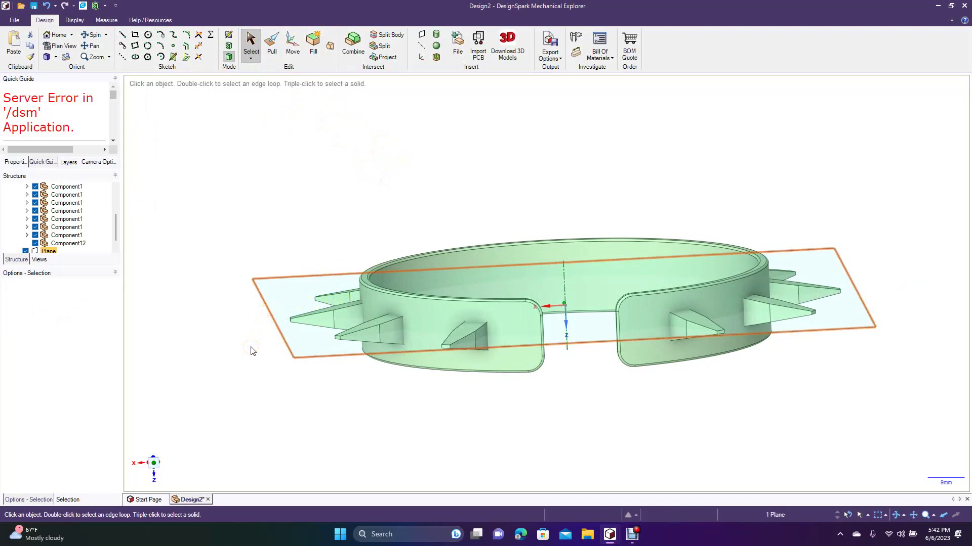
drag(117, 231, 116, 198)
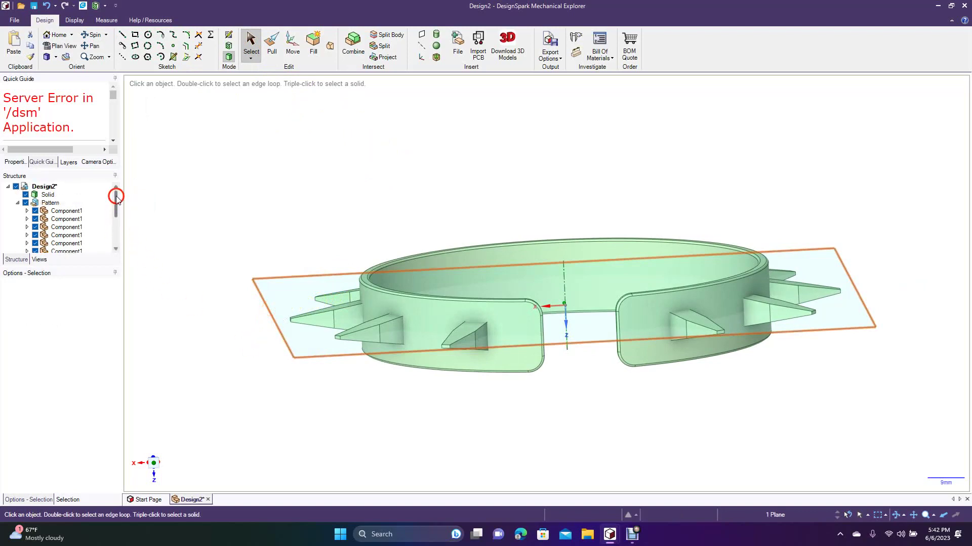
click(18, 202)
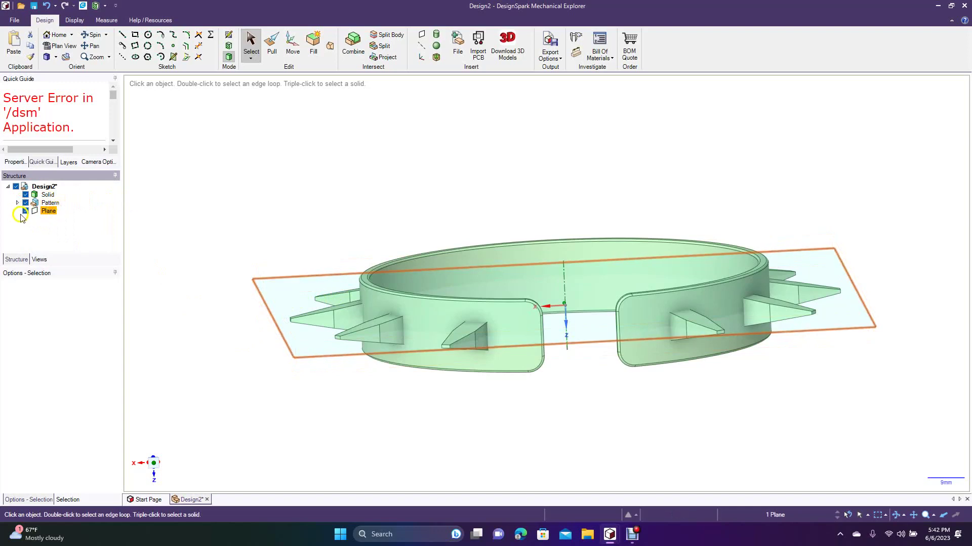
click(24, 212)
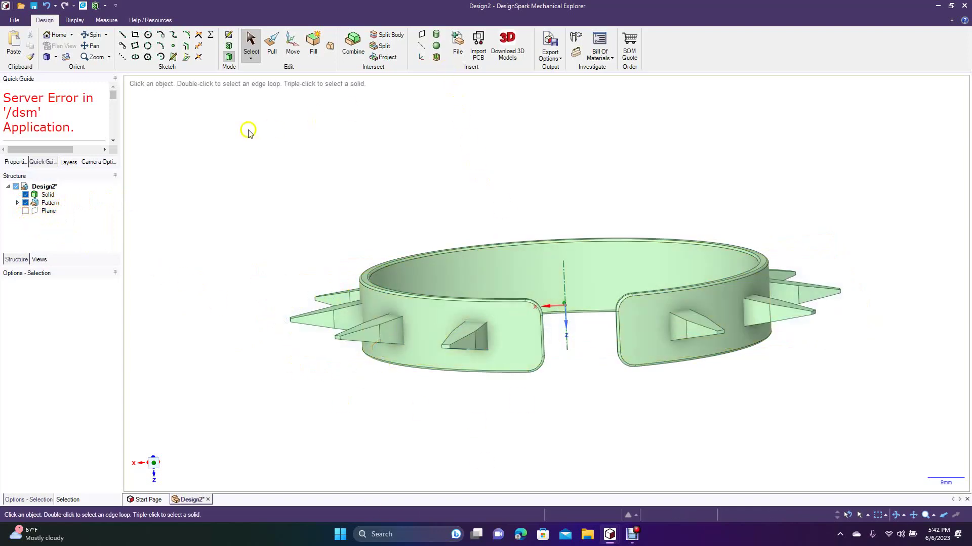
click(421, 40)
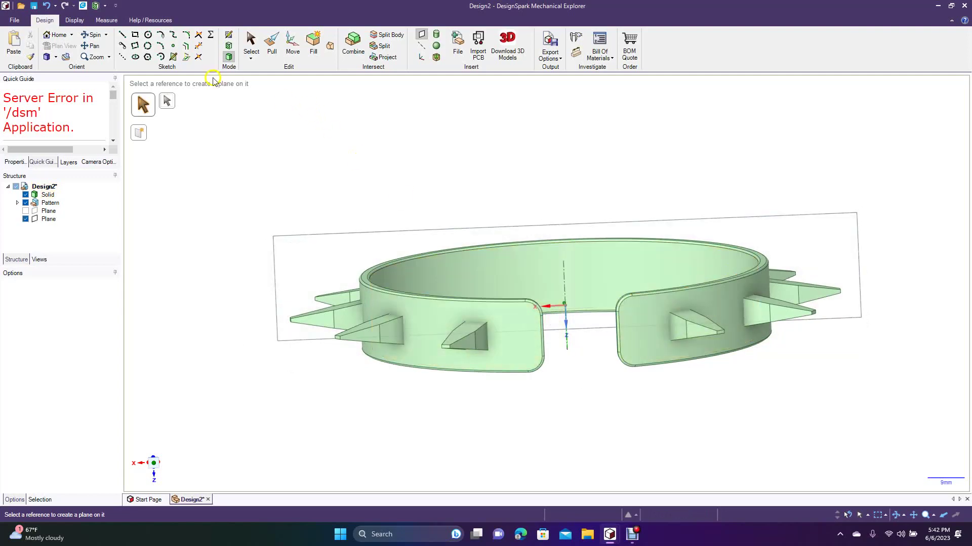
click(92, 34)
drag(559, 177, 559, 249)
key(ctrl+z)
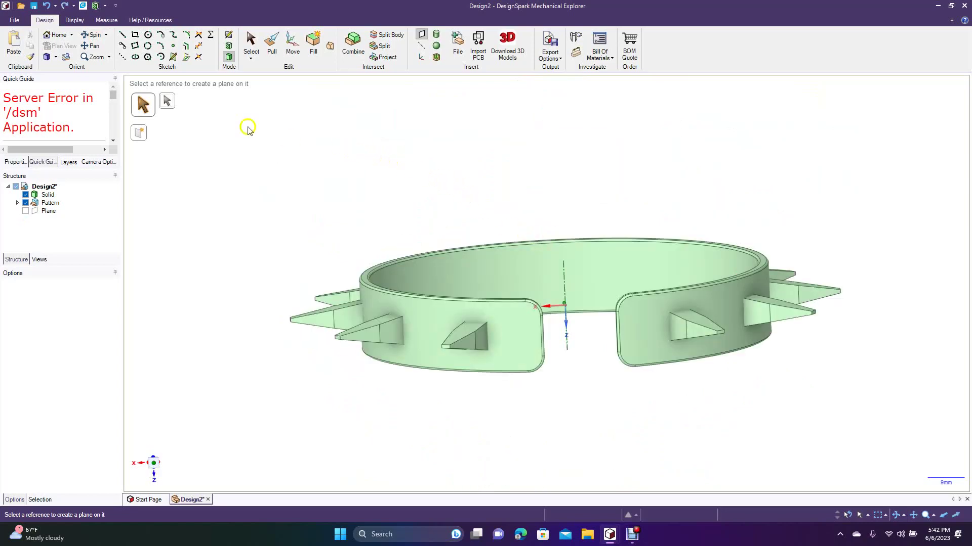
Create a vertical reference plane through the origin, facing the band's gap, from the coordinate system axis.
click(93, 35)
drag(512, 161, 505, 196)
click(422, 35)
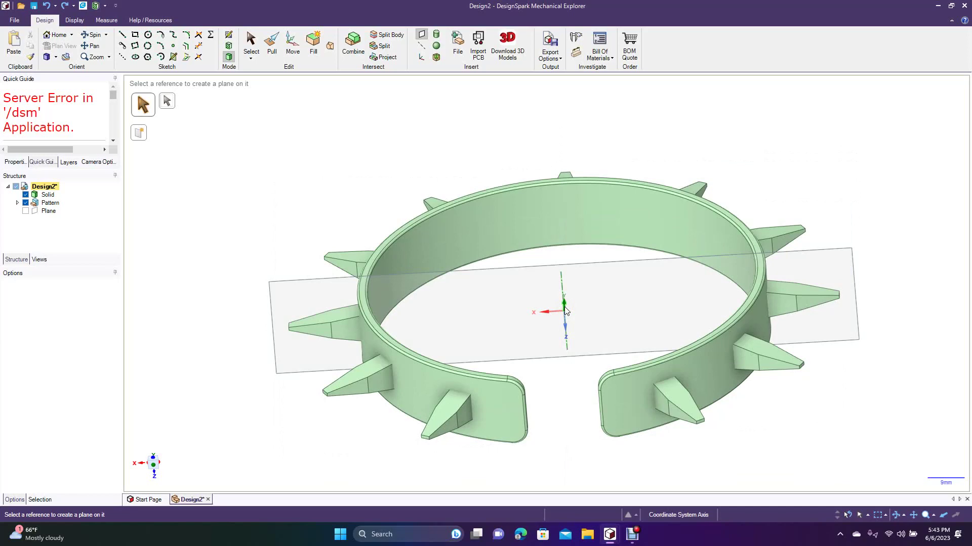
click(565, 310)
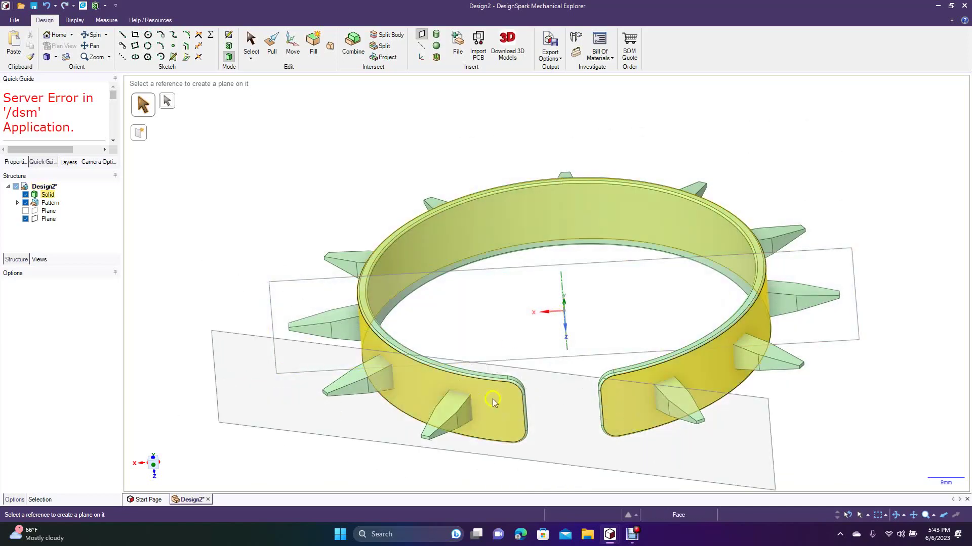
click(251, 39)
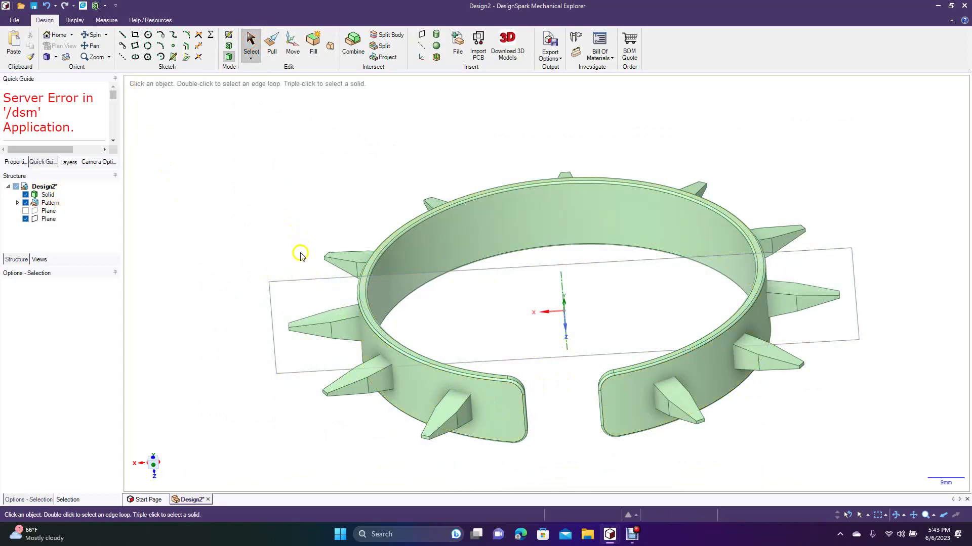
Sketch a 37 mm line on the vertical plane along the band's central axis, extending beyond both rims.
click(310, 278)
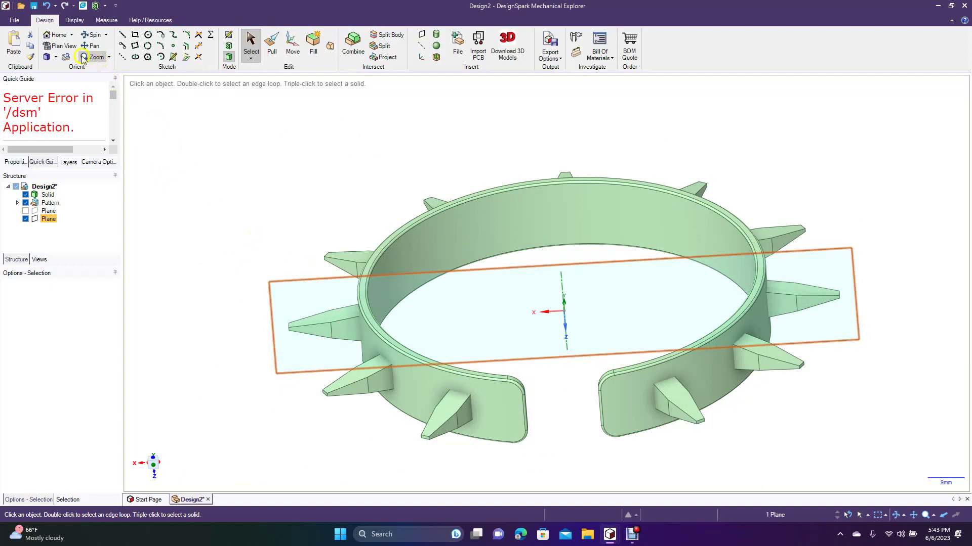
click(59, 46)
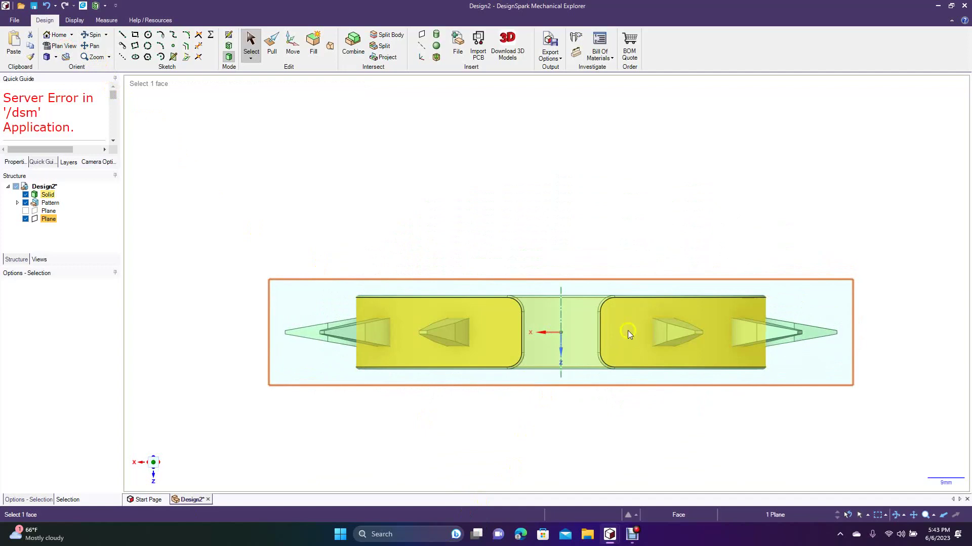
click(139, 98)
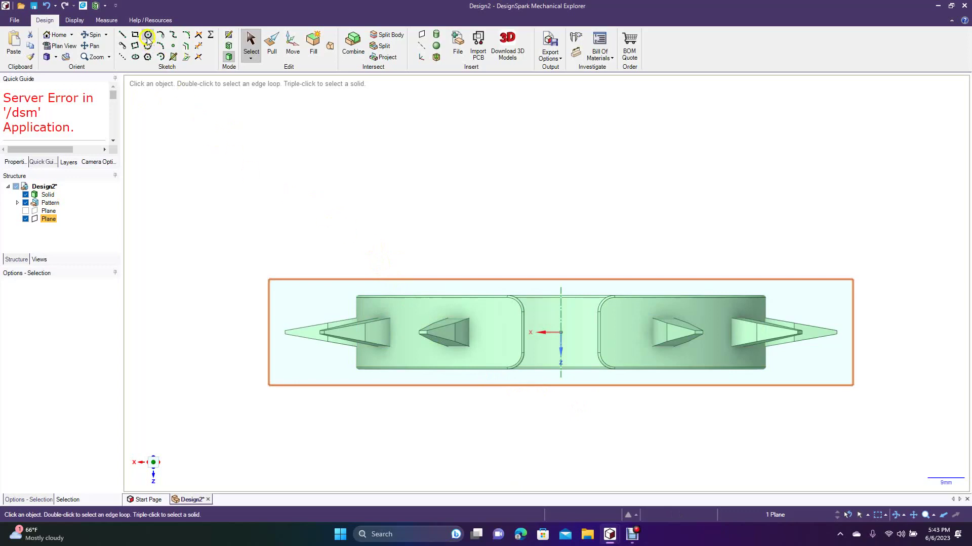
click(122, 34)
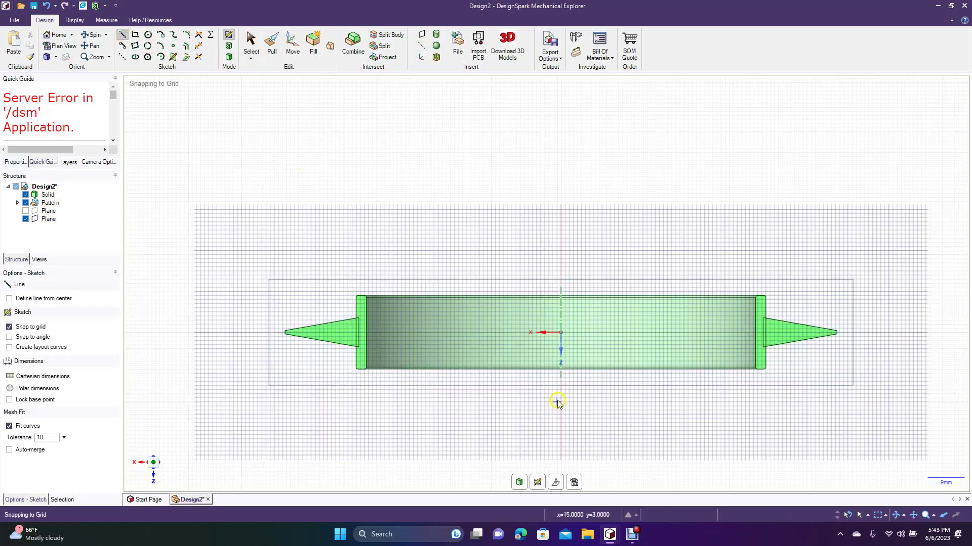
click(560, 263)
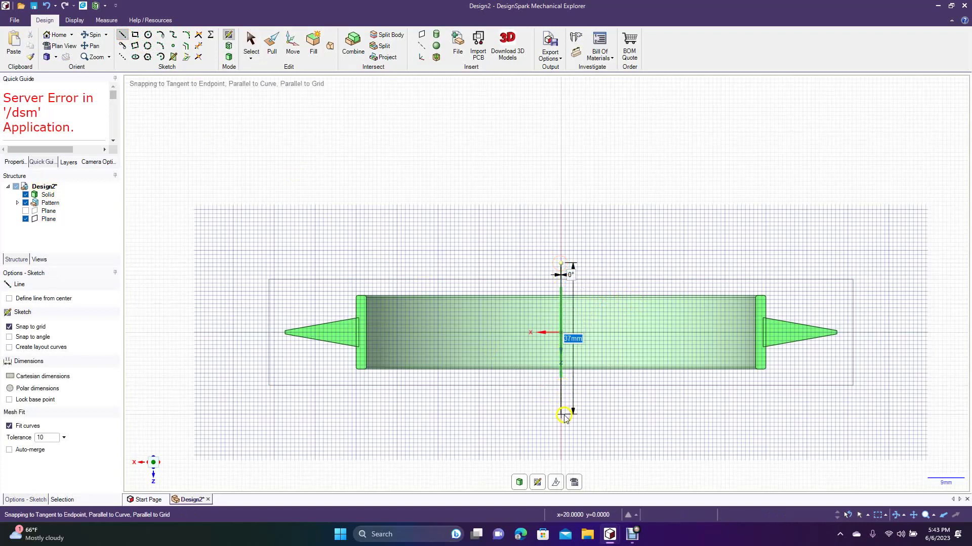
click(562, 415)
Convert the vertical center line to a construction line and return to 3D mode.
click(251, 45)
click(562, 289)
right_click(562, 289)
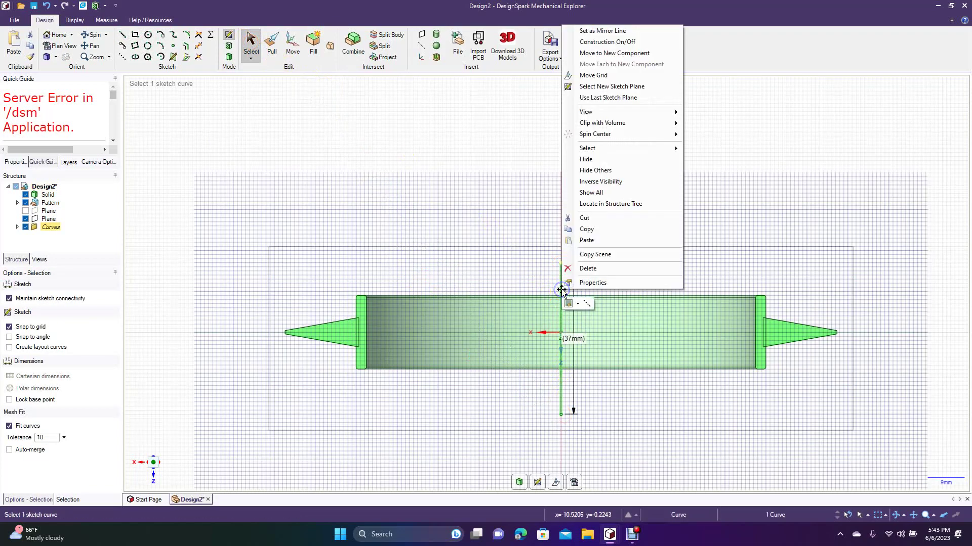
click(602, 42)
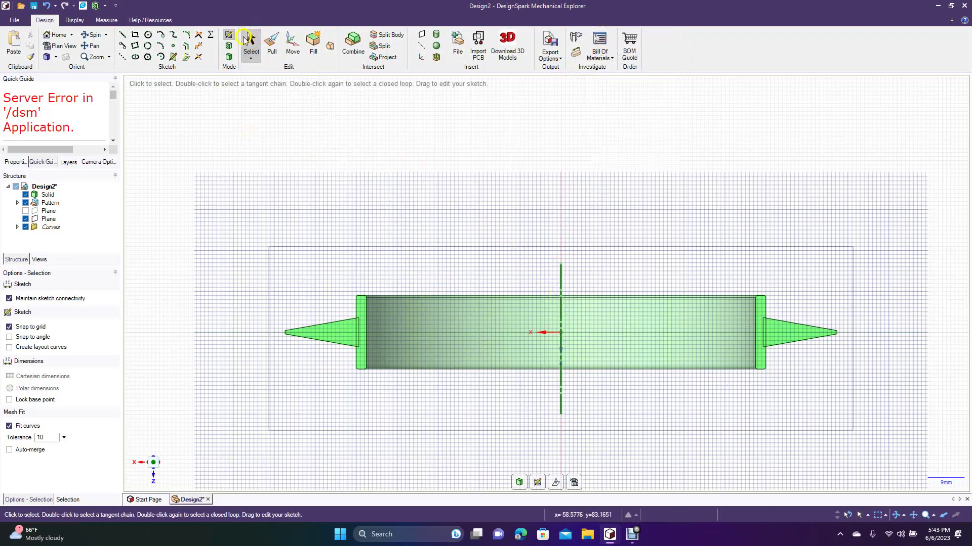
click(229, 57)
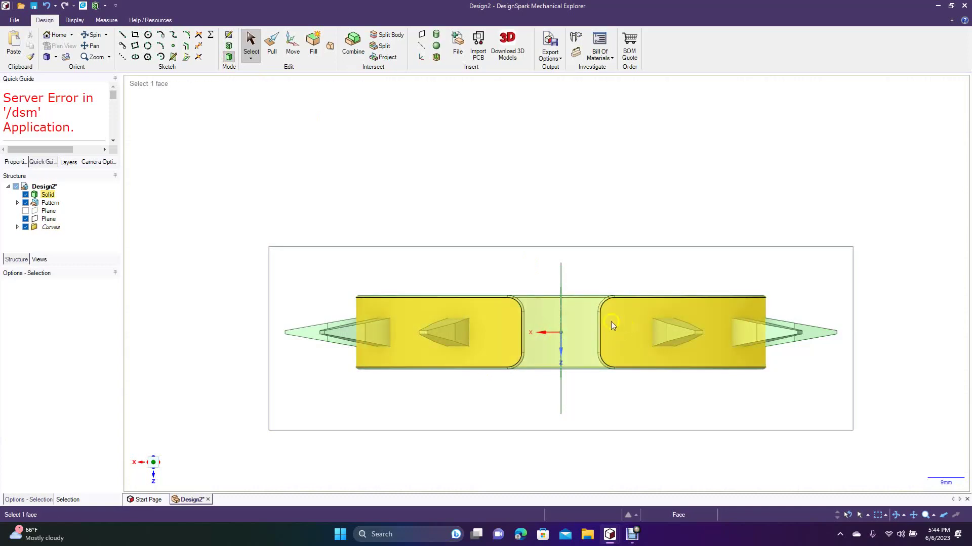
click(499, 249)
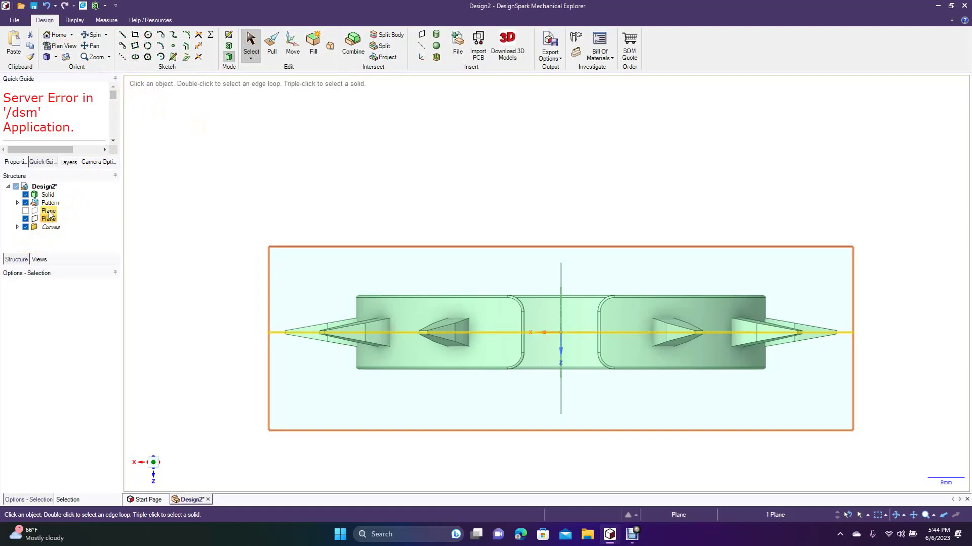
click(210, 188)
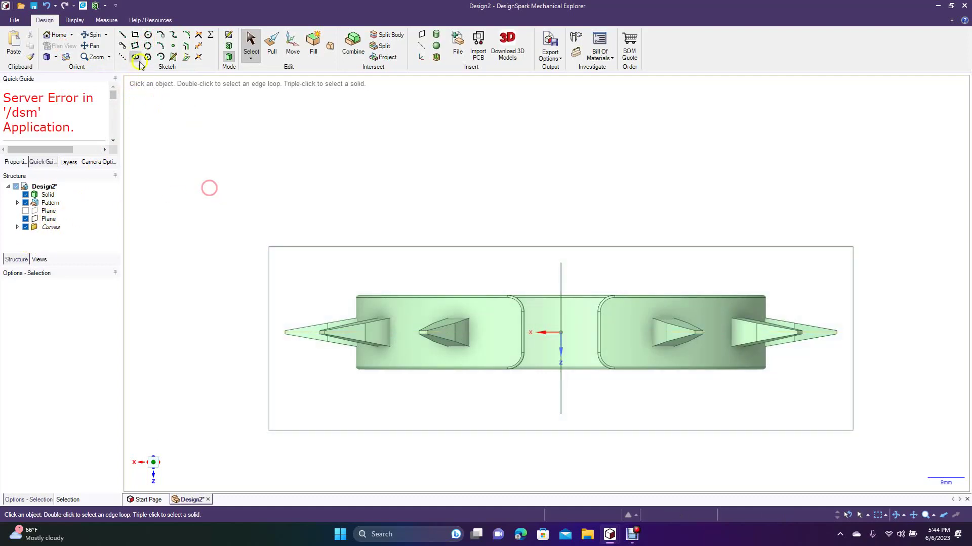
click(148, 34)
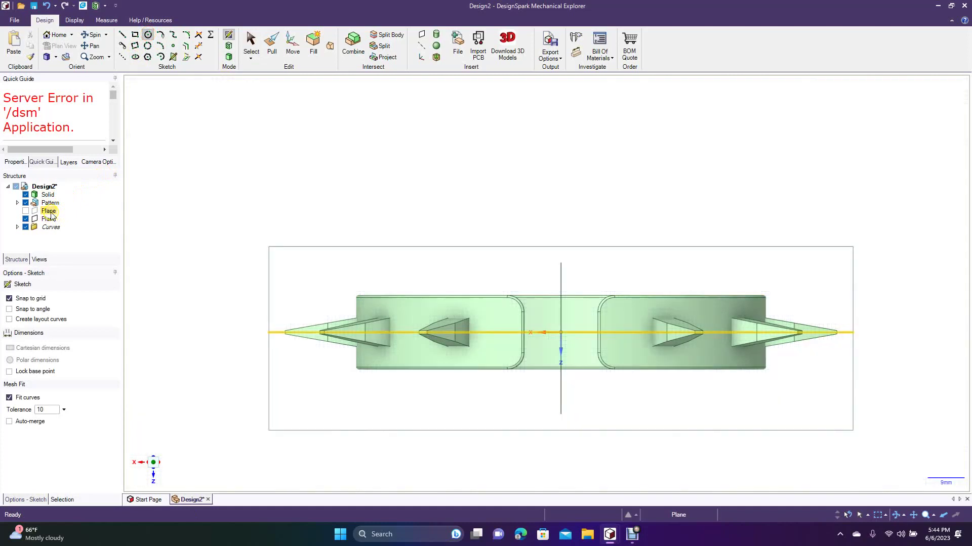
click(49, 212)
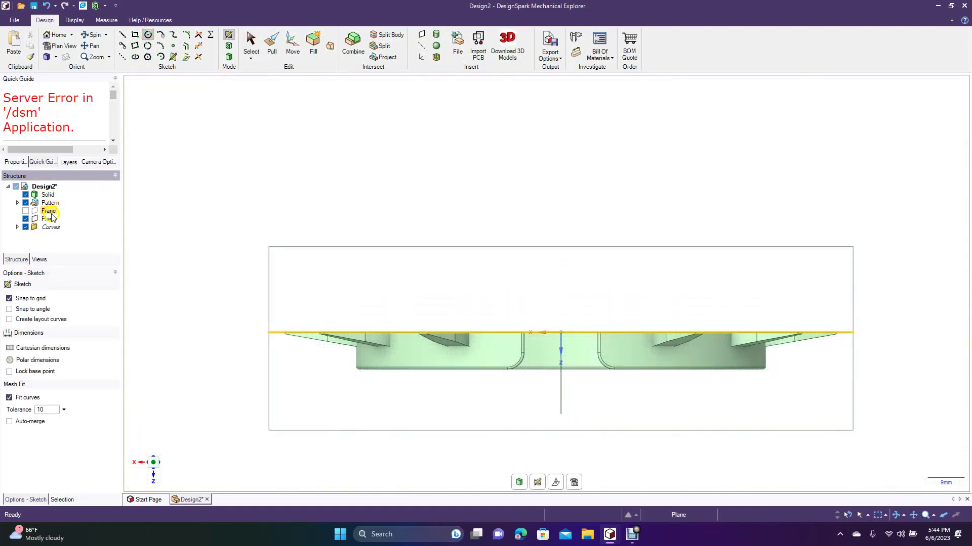
key(Escape)
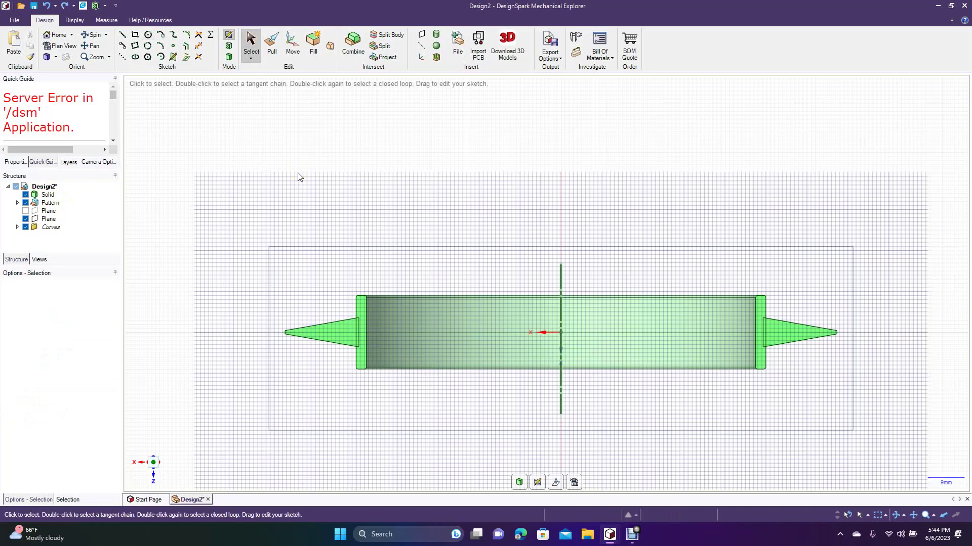
click(229, 59)
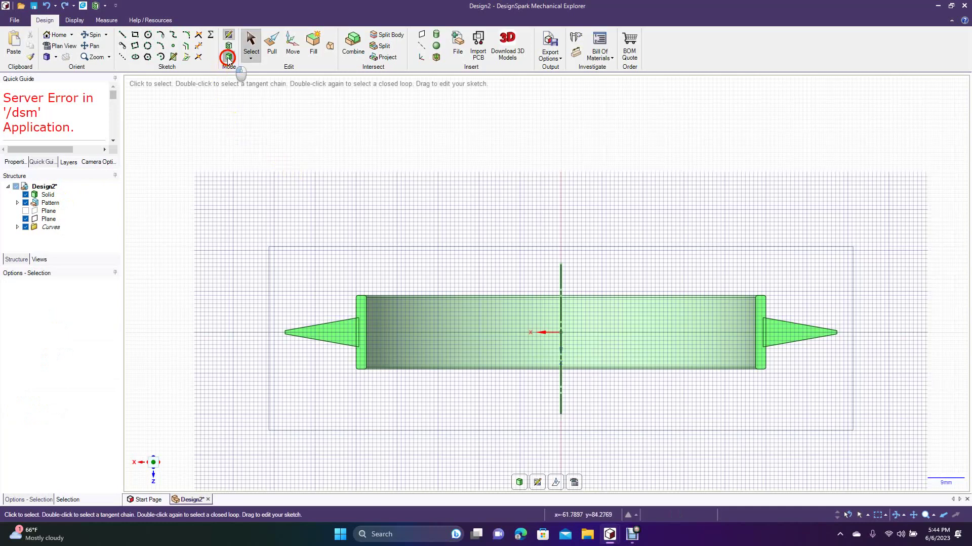
click(346, 246)
click(148, 35)
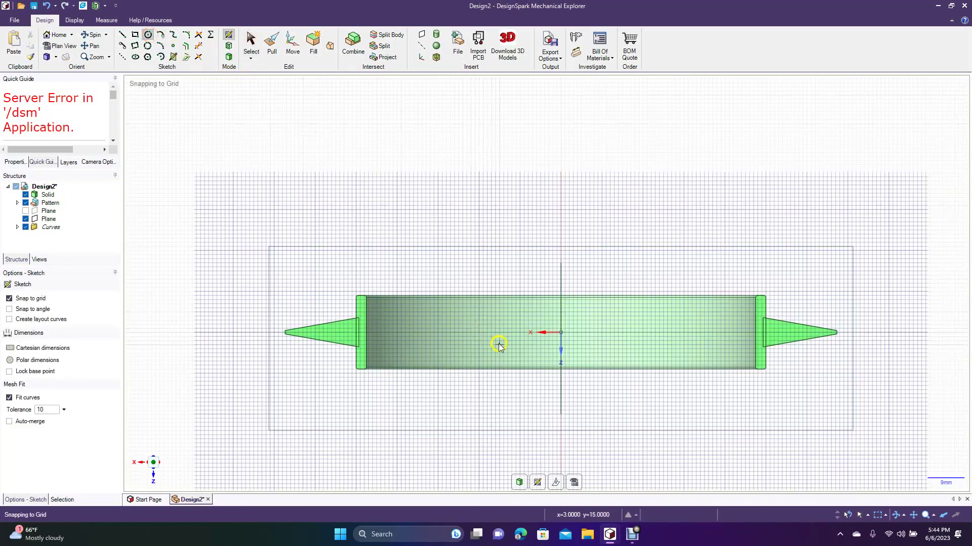
click(251, 40)
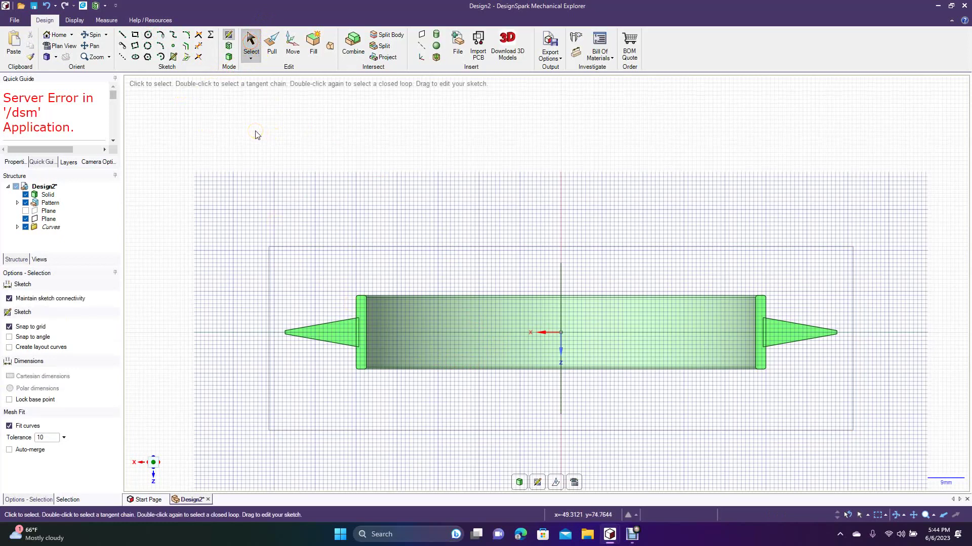
click(229, 58)
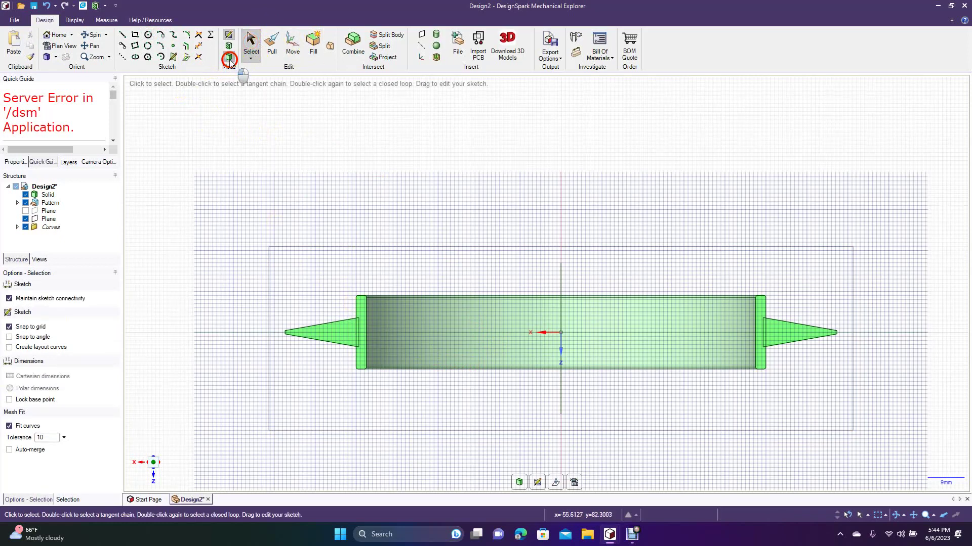
Move the vertical plane about 53.19 mm outward from the band's center toward the gap.
click(94, 34)
drag(349, 138, 325, 183)
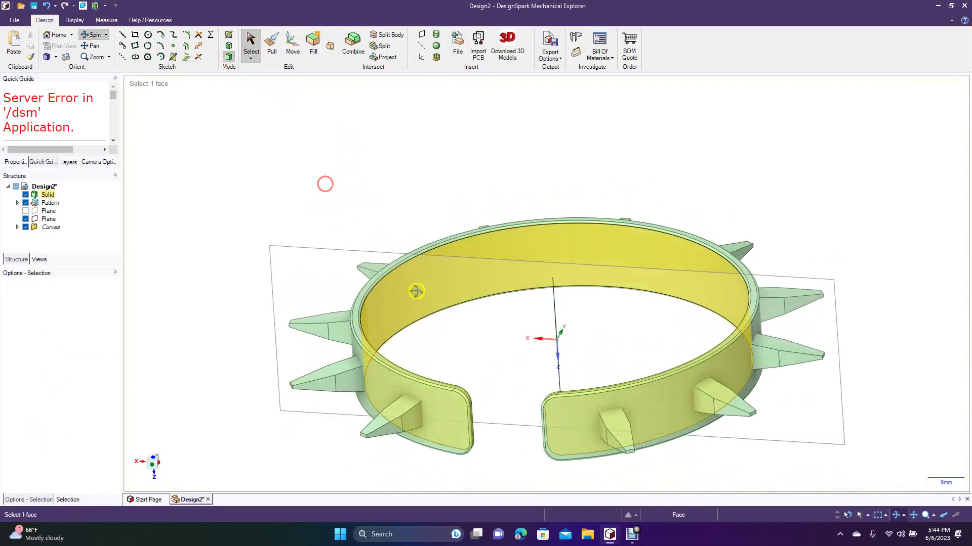
click(294, 45)
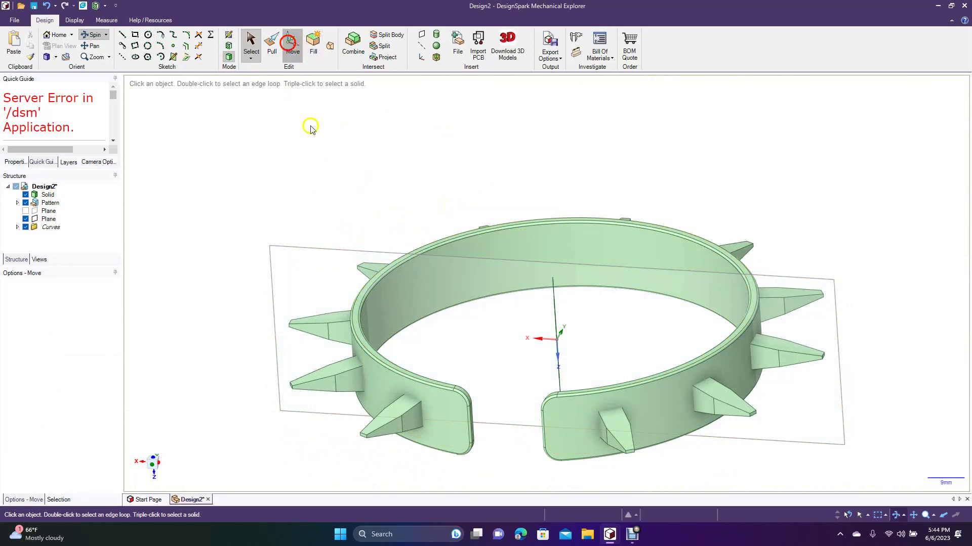
click(332, 251)
drag(568, 326, 535, 433)
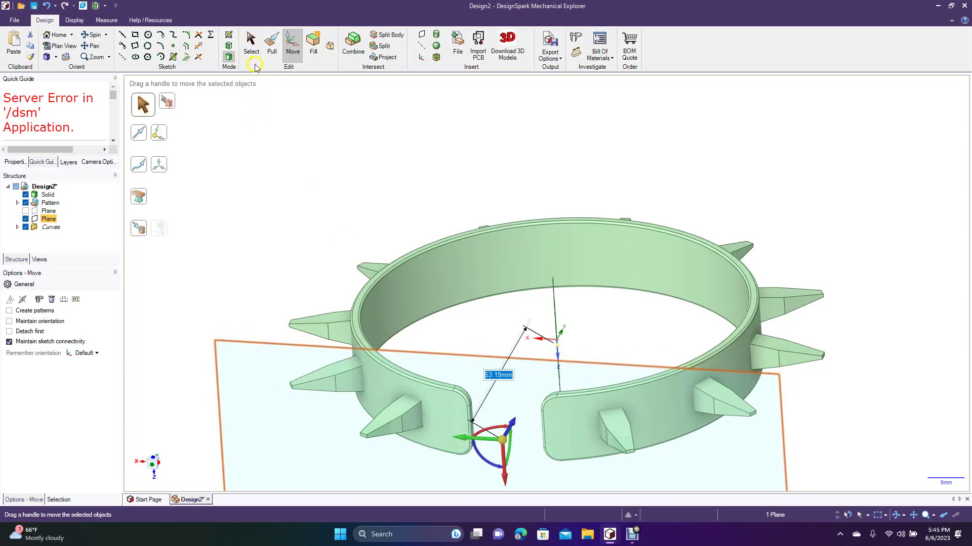
click(251, 45)
click(272, 135)
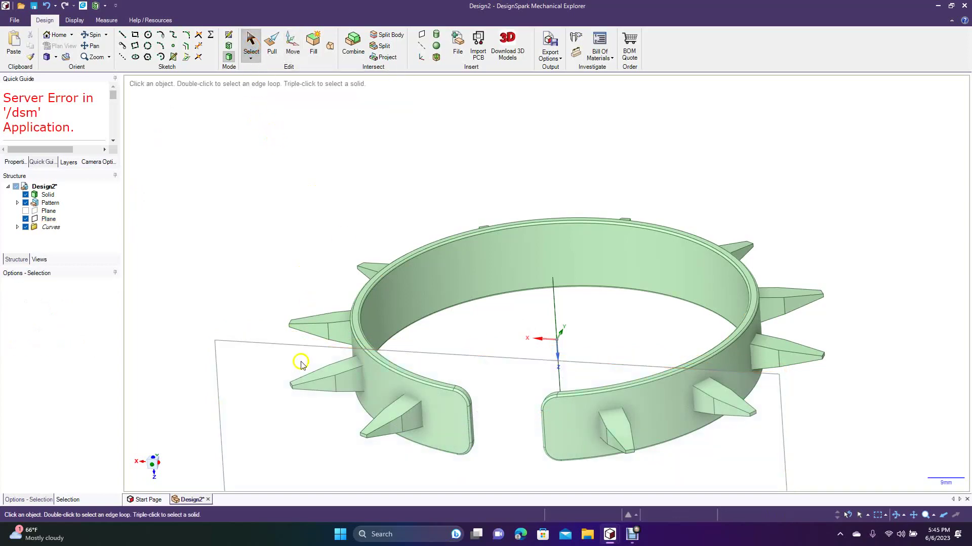
Start a sketch on the vertical plane in front of the band's gap, viewed face-on.
click(286, 348)
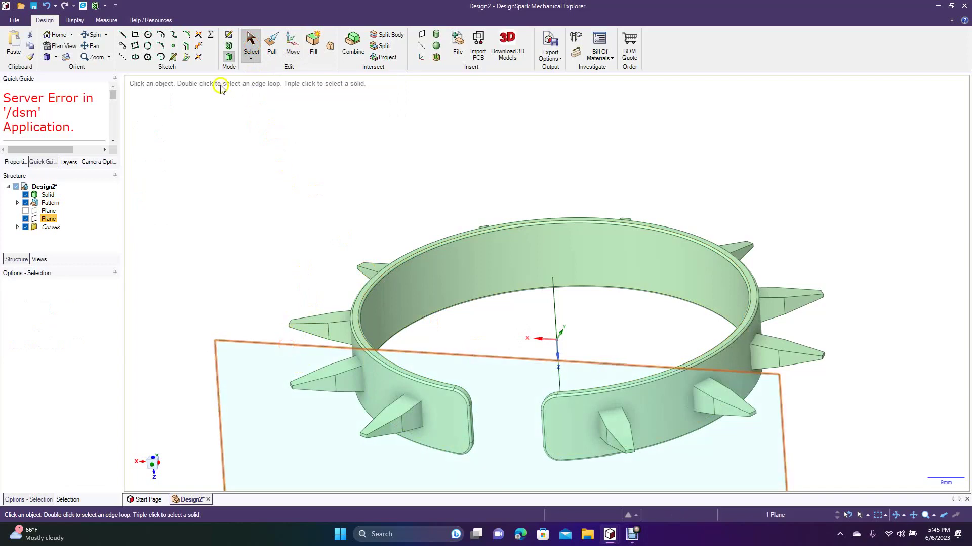
click(61, 49)
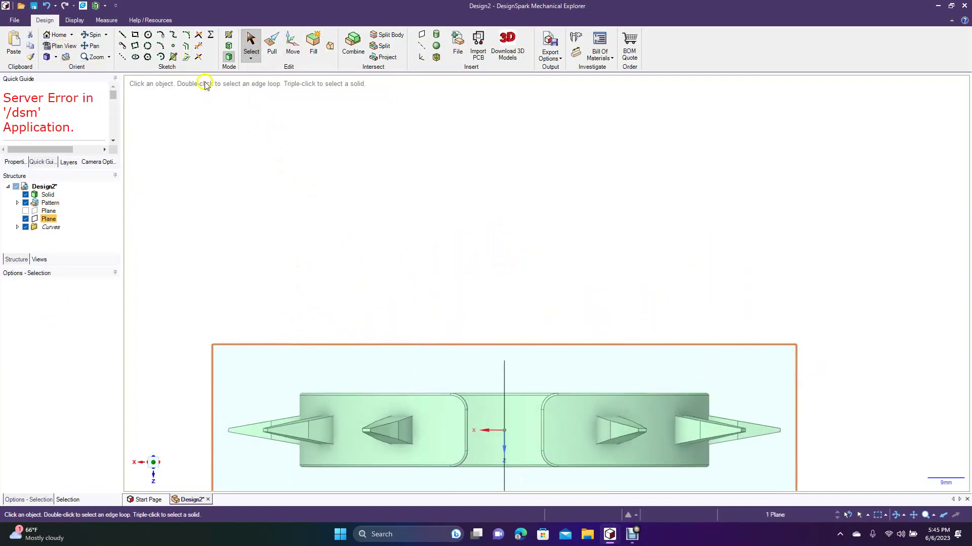
click(147, 34)
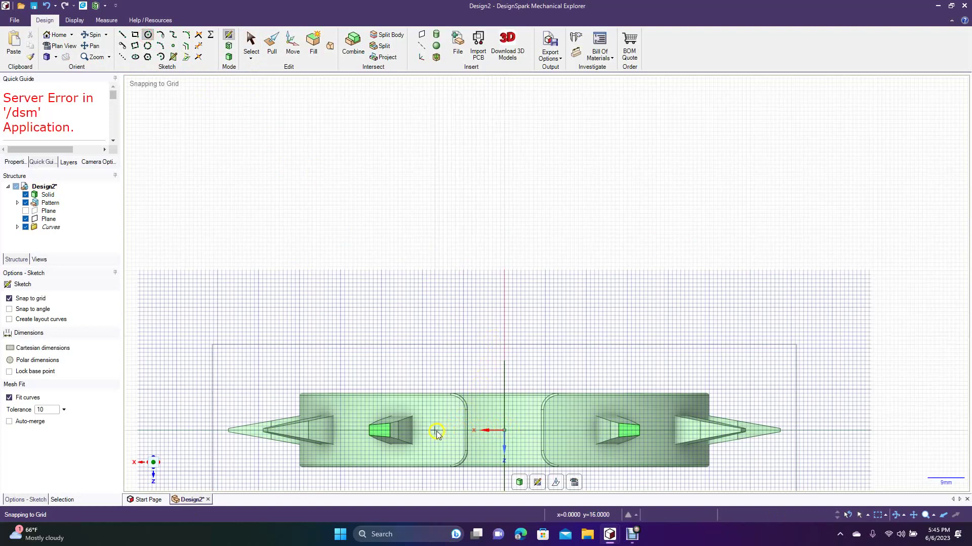
click(439, 431)
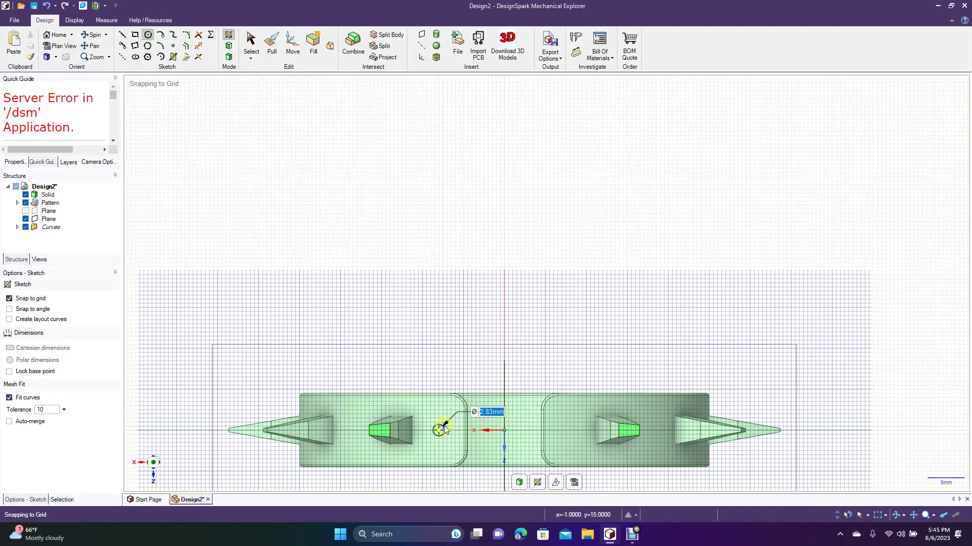
key(Escape)
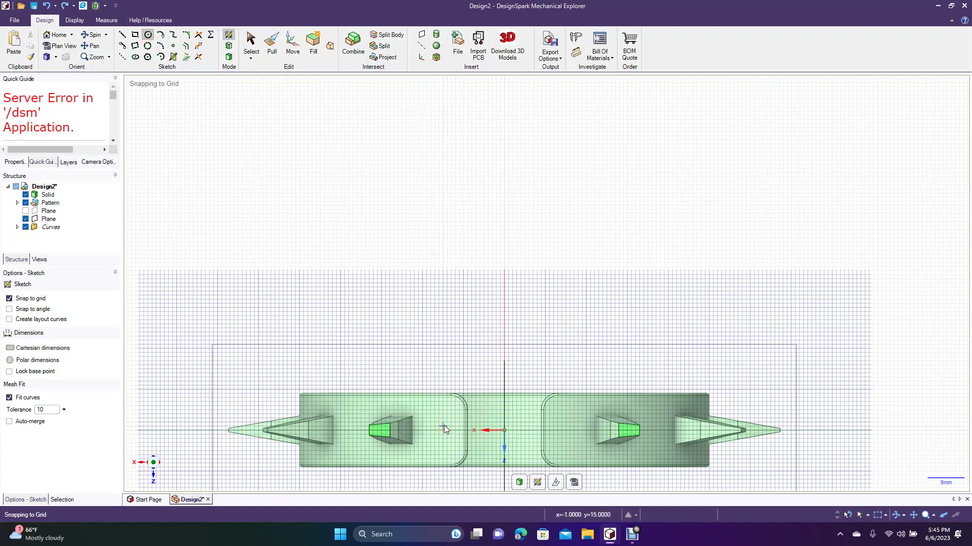
click(259, 47)
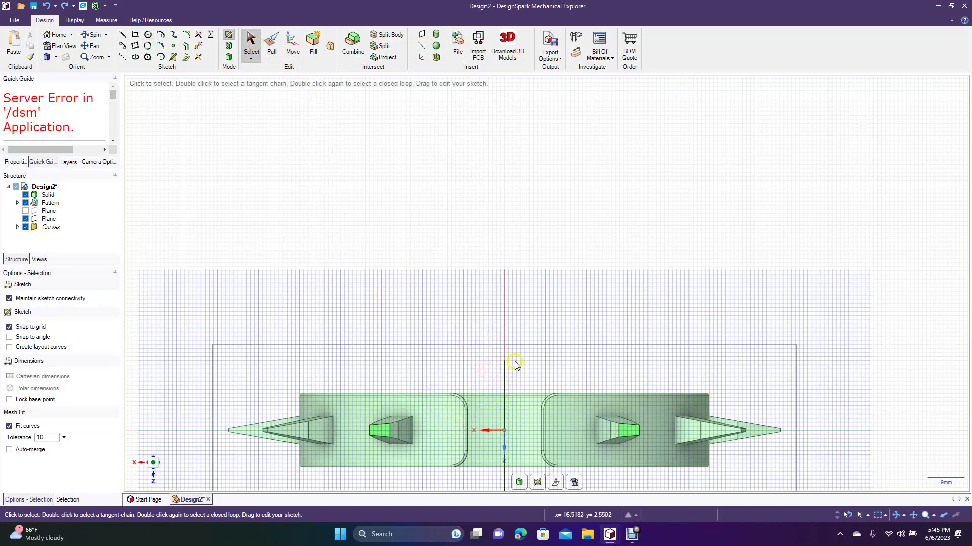
Sketch a vertical line about 27 mm long along the center axis on the front plane and return to 3D mode.
click(121, 35)
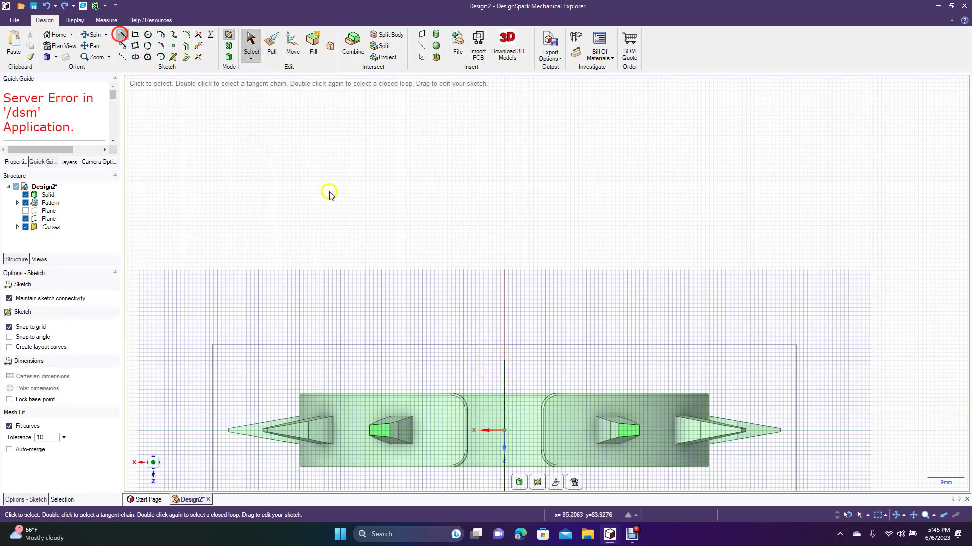
click(505, 373)
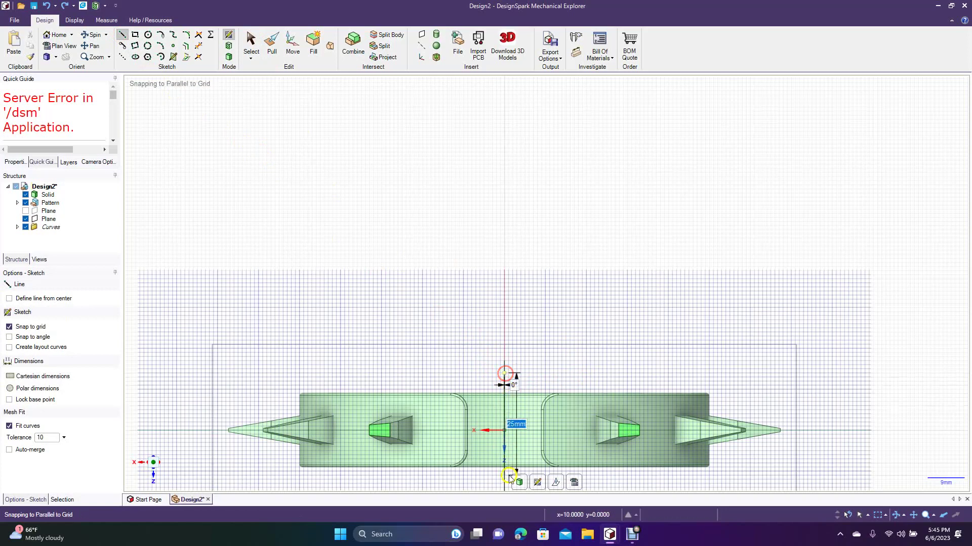
click(505, 484)
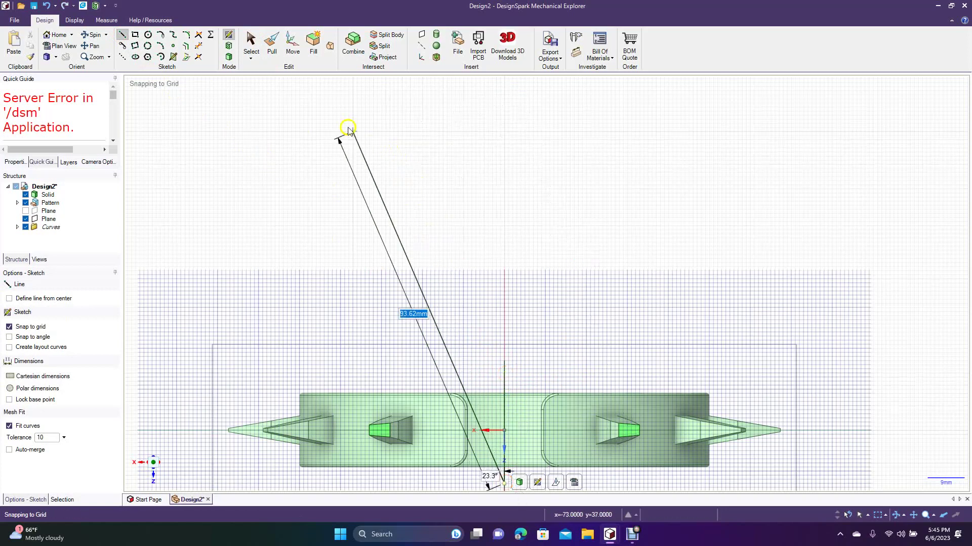
click(251, 45)
click(228, 56)
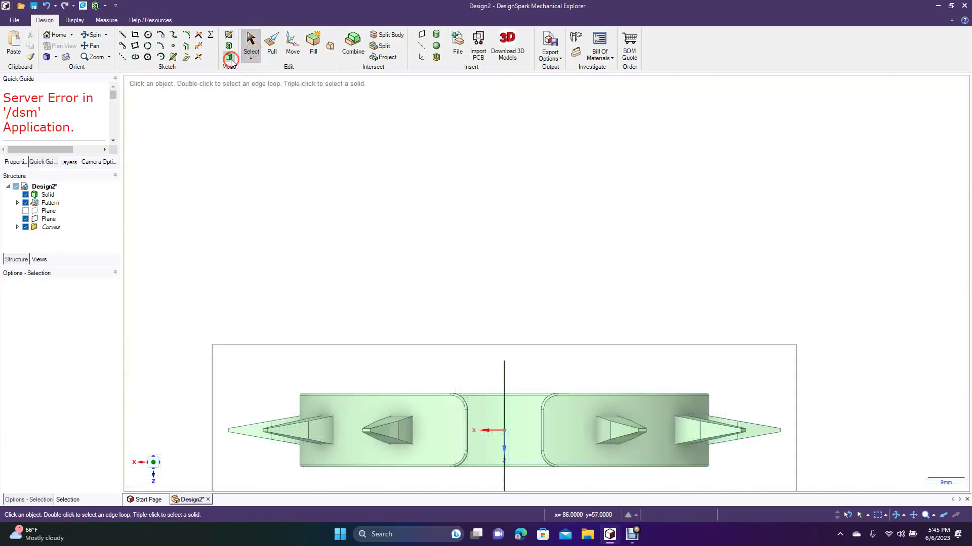
click(504, 397)
right_click(504, 392)
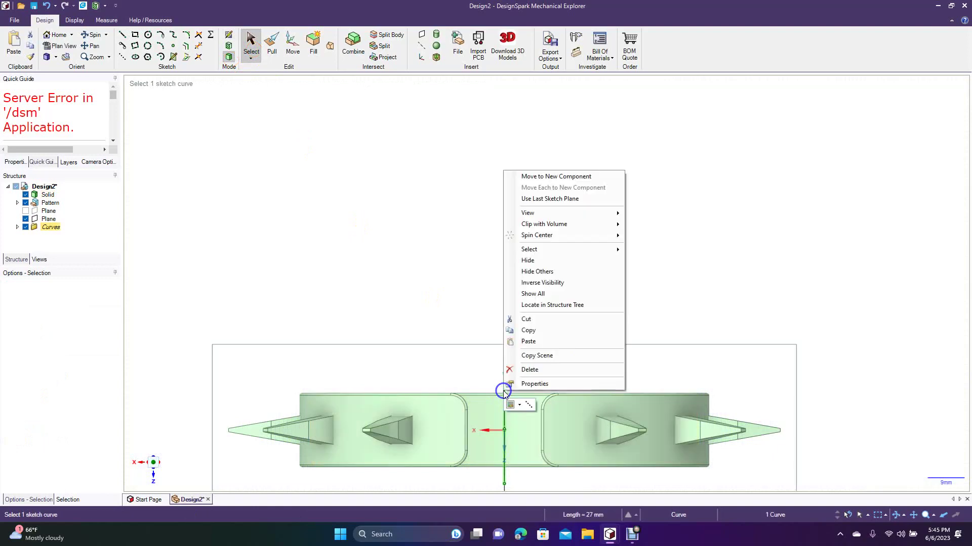
click(481, 177)
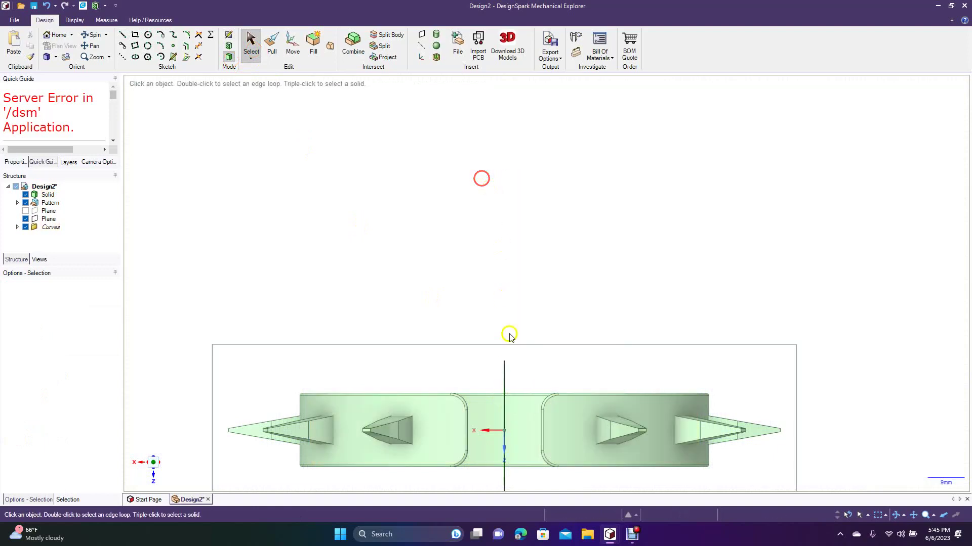
right_click(507, 372)
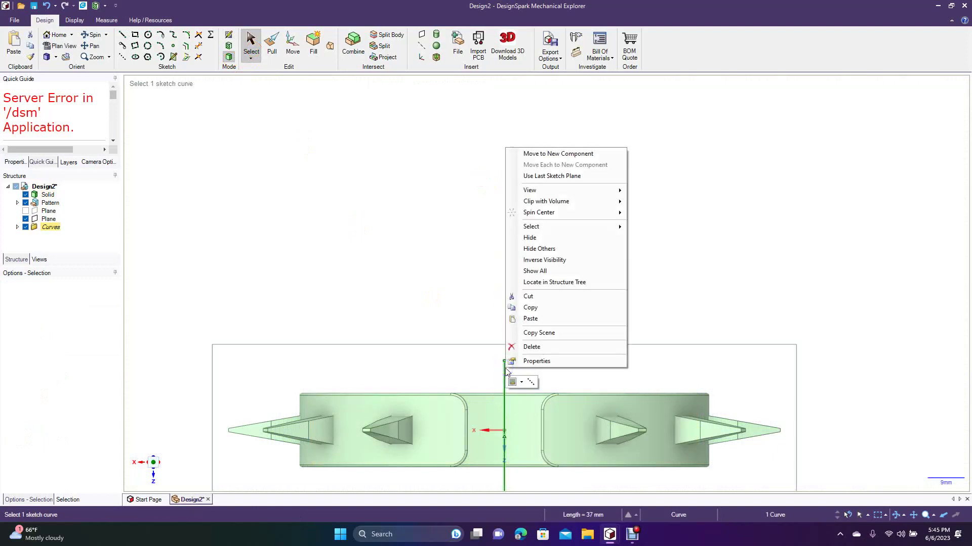
click(449, 251)
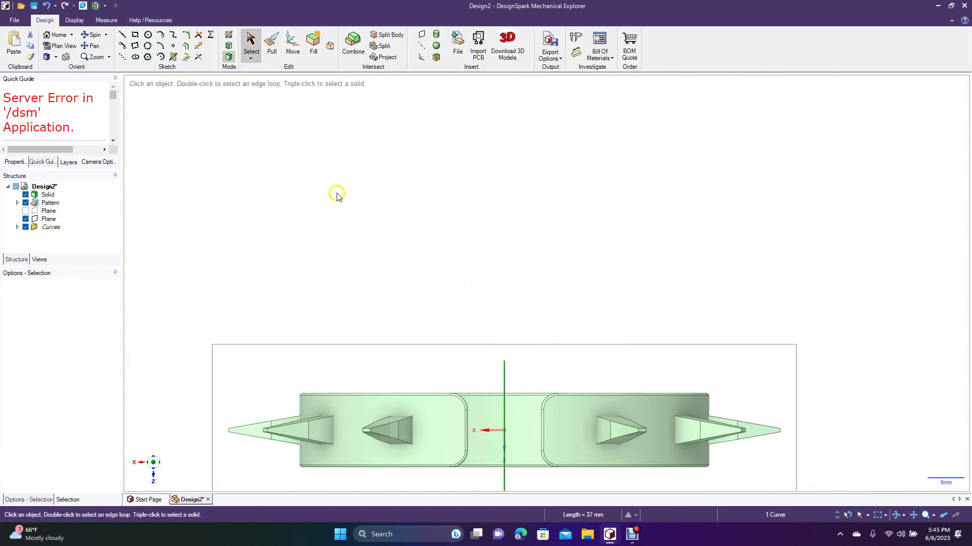
click(148, 34)
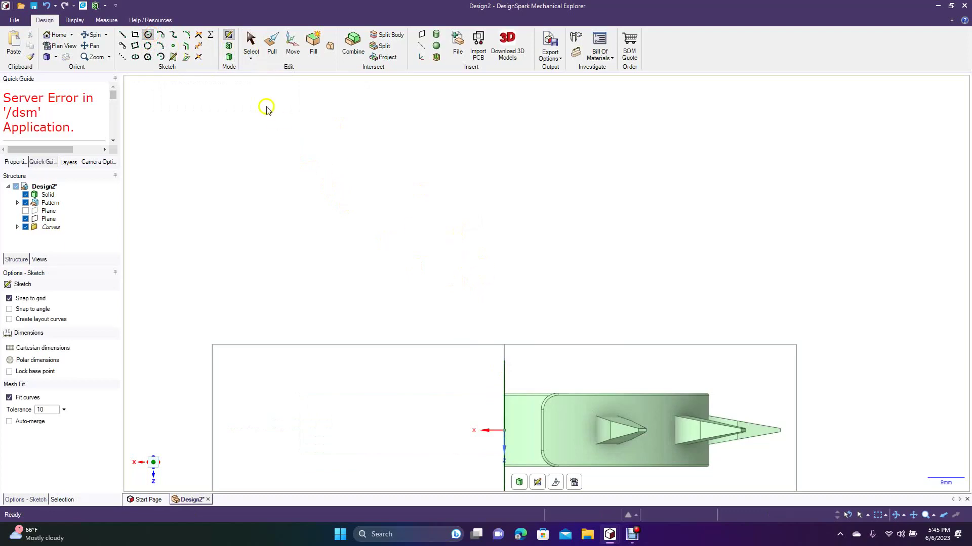
click(229, 57)
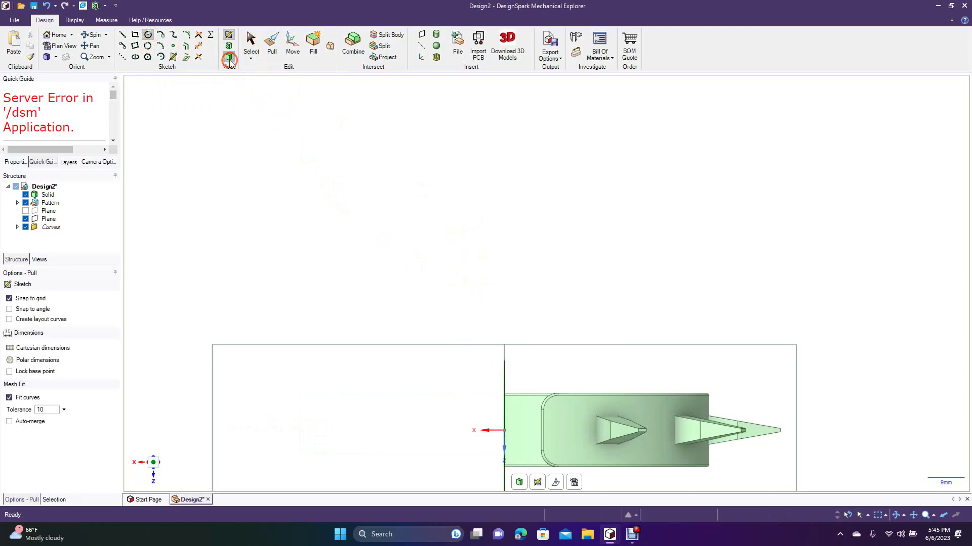
Start a circle sketch on the vertical plane in front of the gap, viewed face-on.
click(373, 344)
click(91, 34)
mouse_move(454, 155)
mouse_down()
mouse_move(440, 187)
mouse_move(462, 160)
mouse_move(457, 61)
mouse_move(449, 150)
mouse_up()
scroll(449, 149, down, 4)
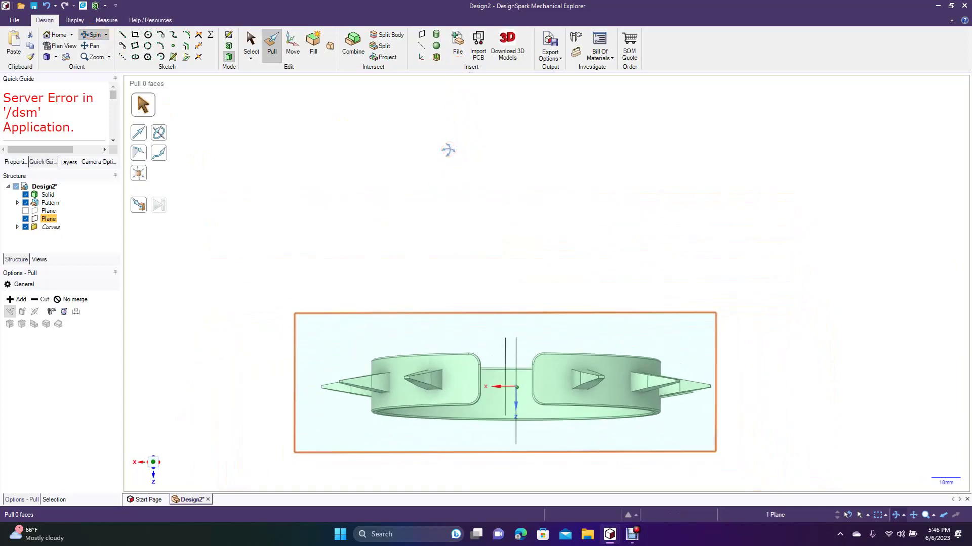
key(Escape)
click(64, 49)
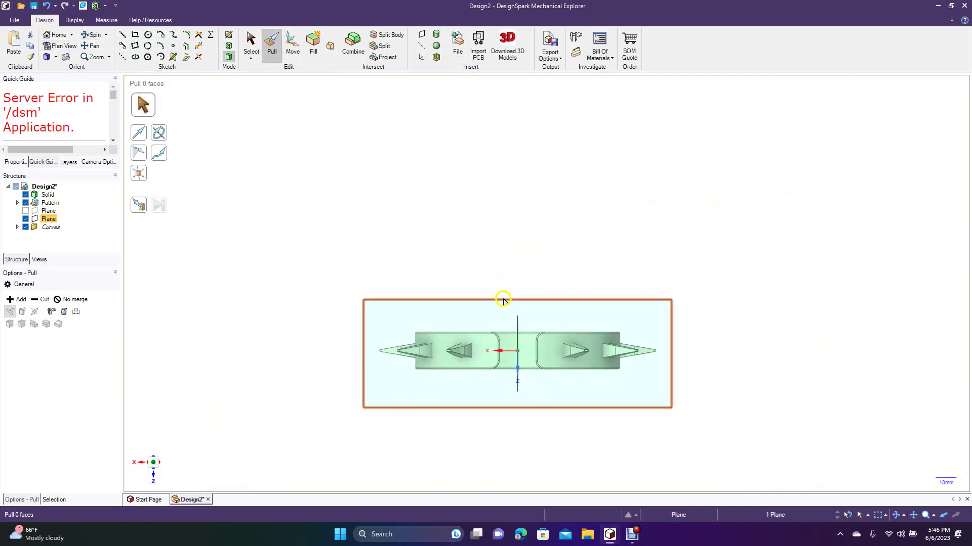
click(147, 34)
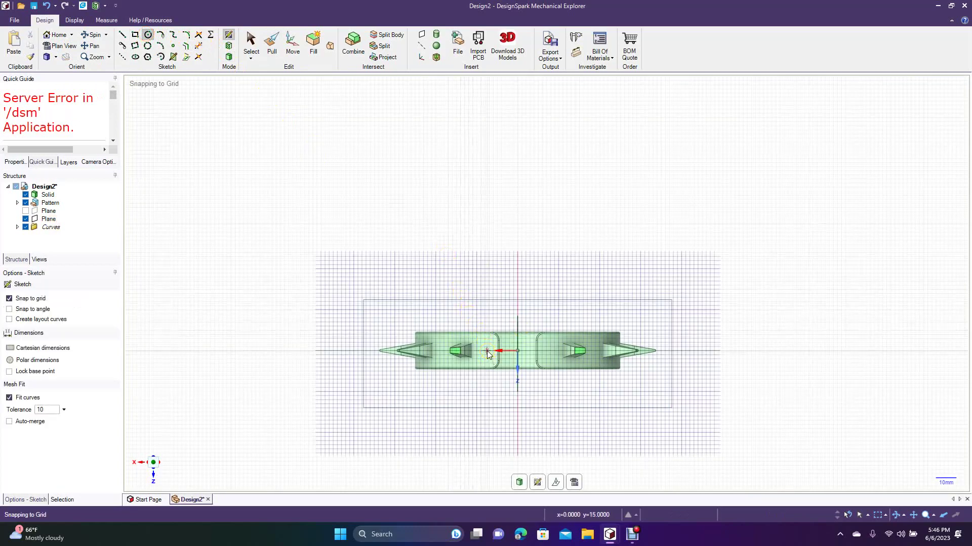
Sketch a circle about 5.66 mm in diameter beside the gap, 15 mm from the center axis, and delete the 27 mm vertical line.
click(487, 351)
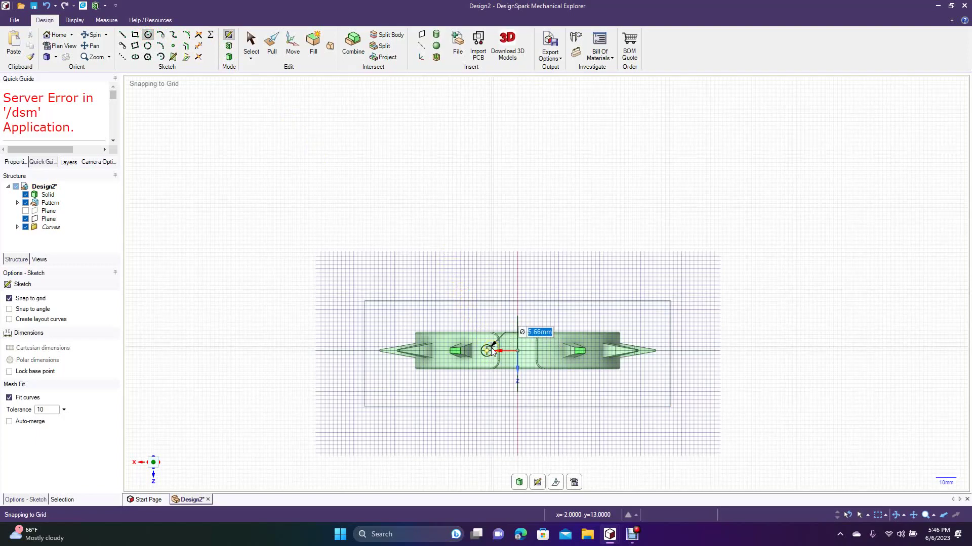
scroll(465, 452, up, 4)
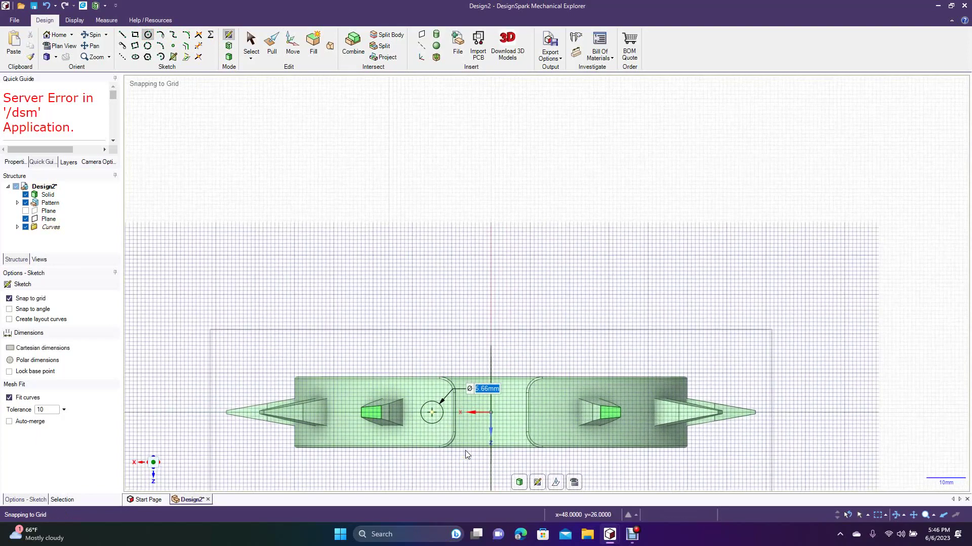
click(257, 44)
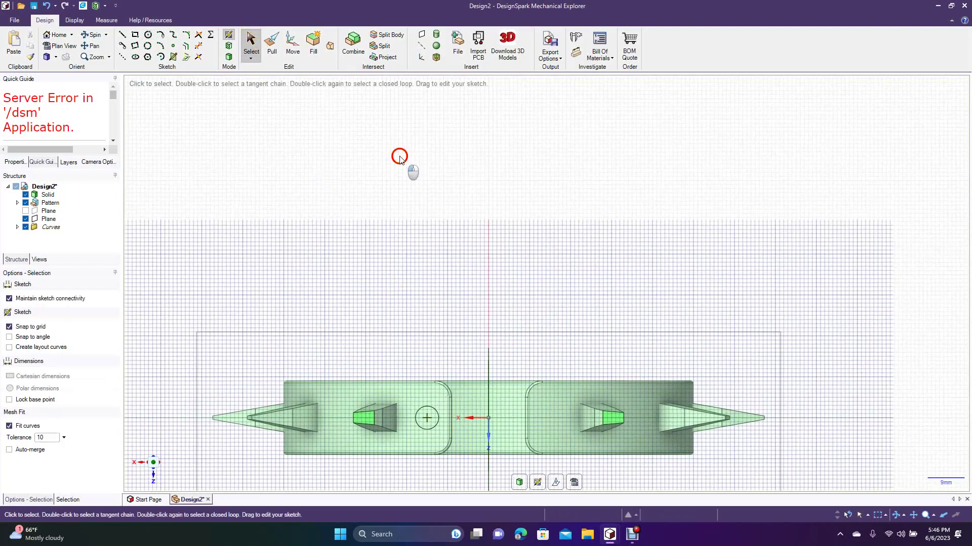
click(490, 379)
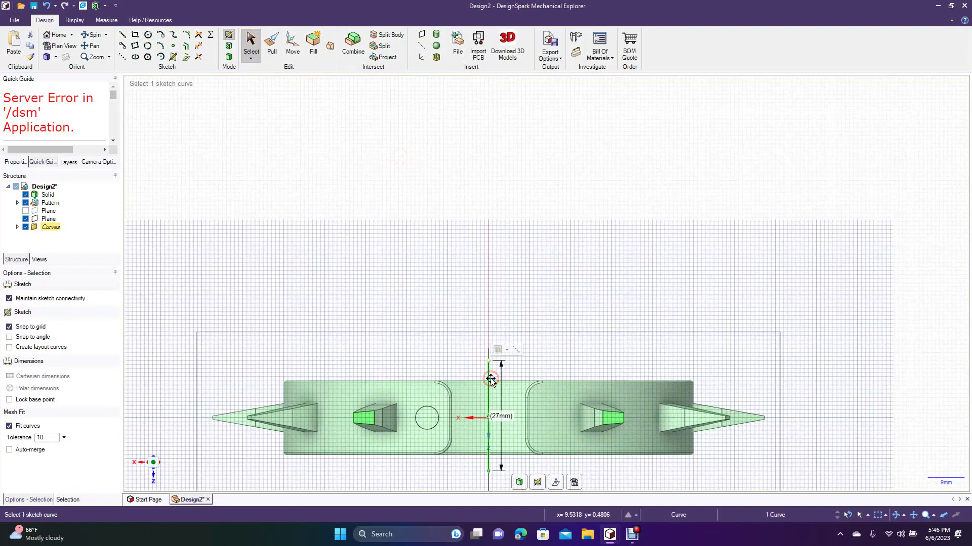
key(Delete)
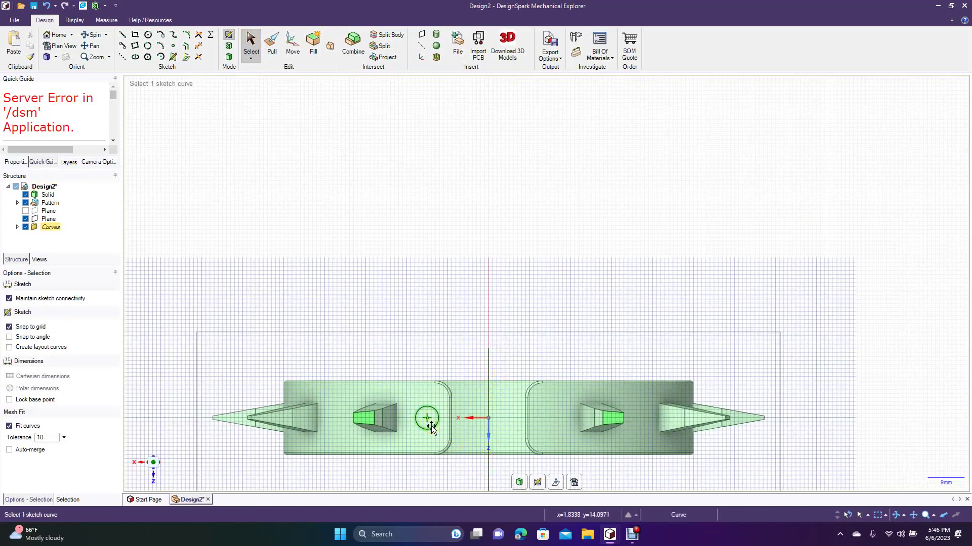
Sketch a matching circle about 5.66 mm in diameter on the opposite side of the gap, level with the first.
click(148, 35)
click(492, 414)
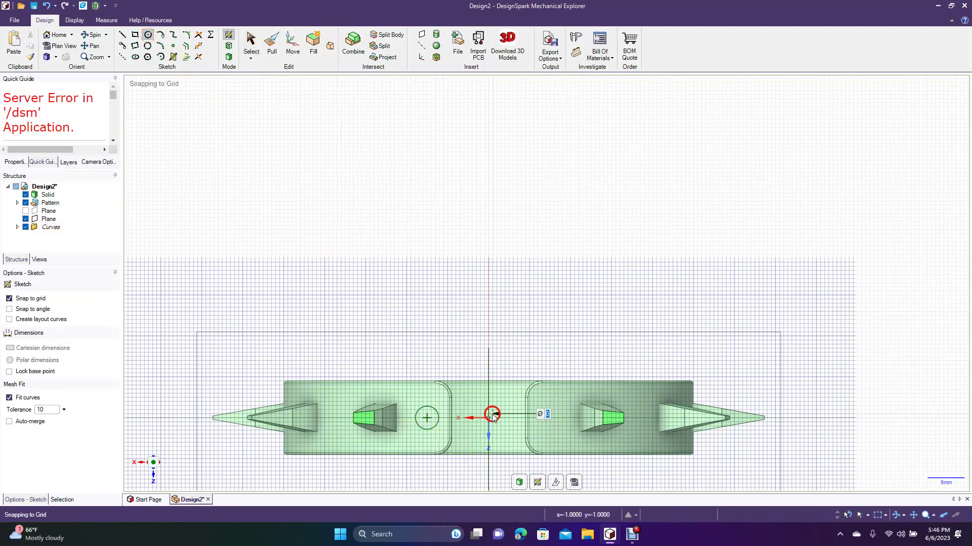
key(Escape)
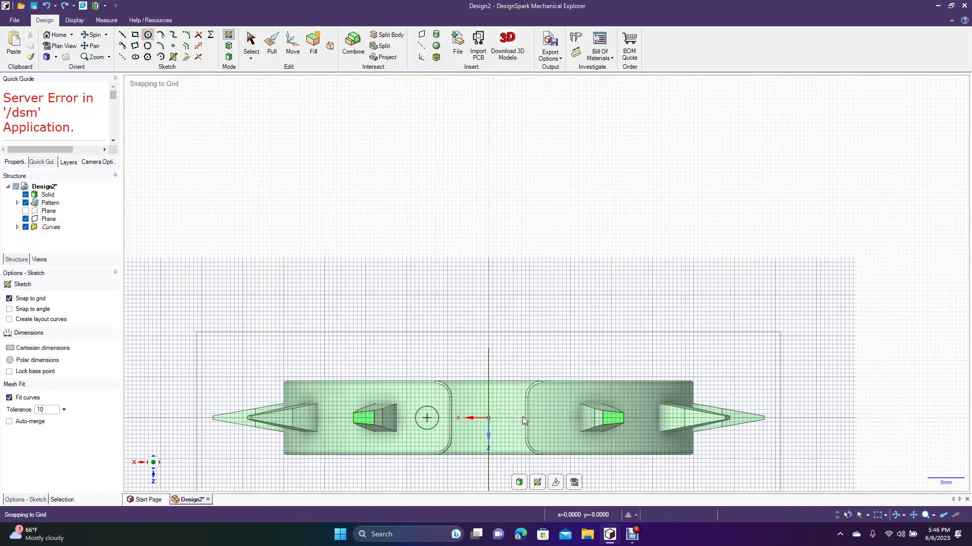
click(548, 418)
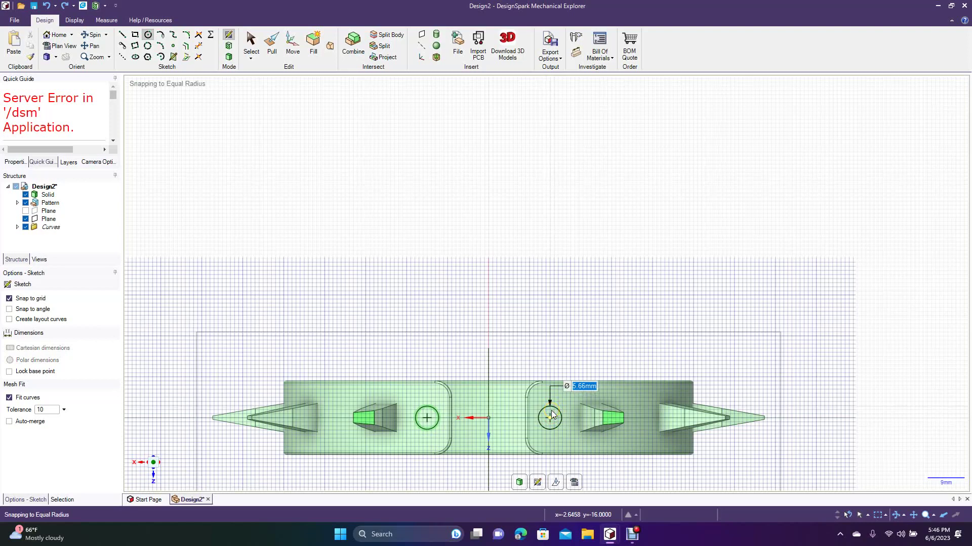
click(552, 415)
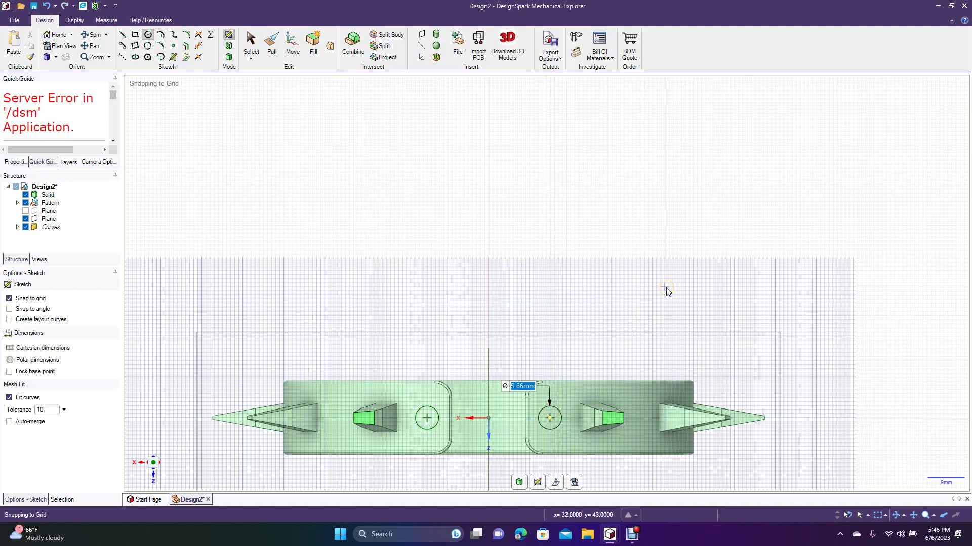
Undo both circles and the deletion of the vertical line, keeping the circle sketch on the front plane open.
key(ctrl+z)
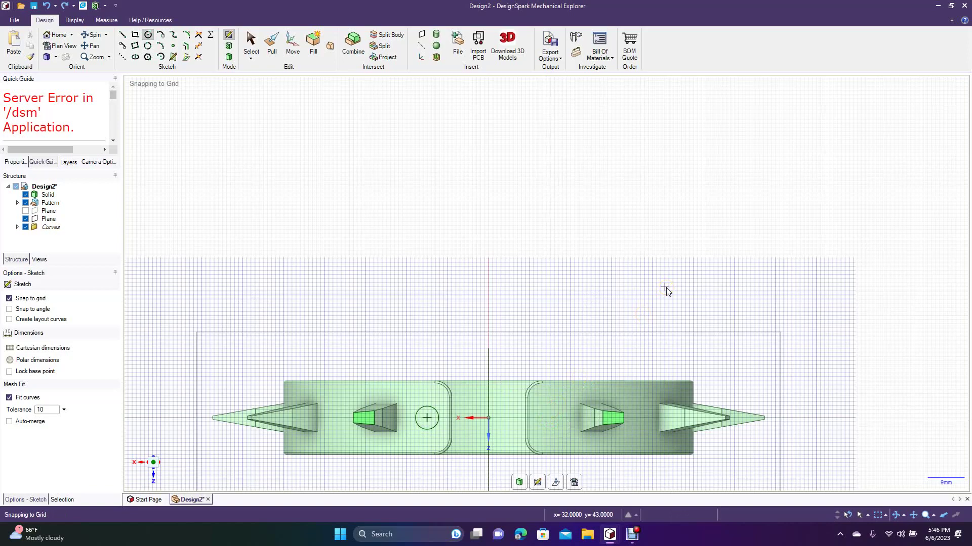
key(Escape)
key(ctrl+z)
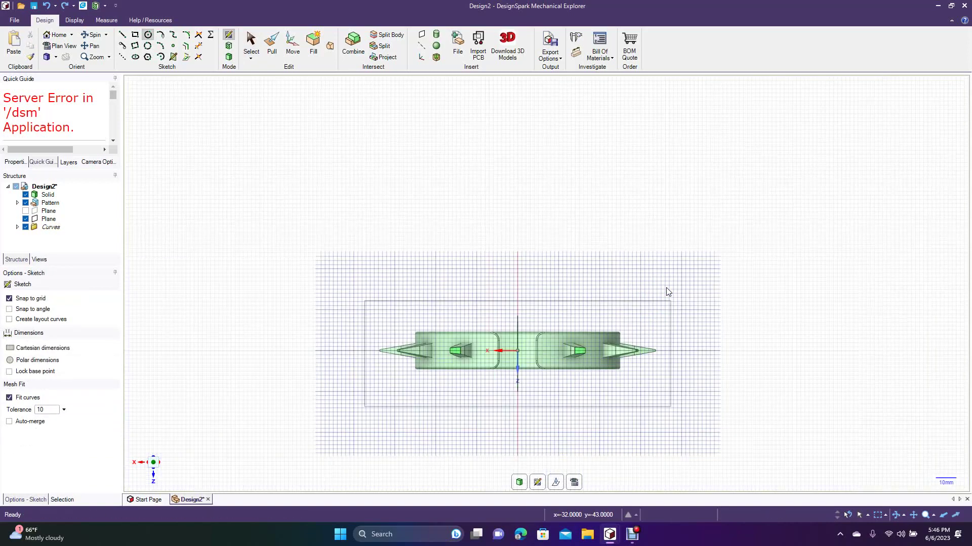
click(504, 433)
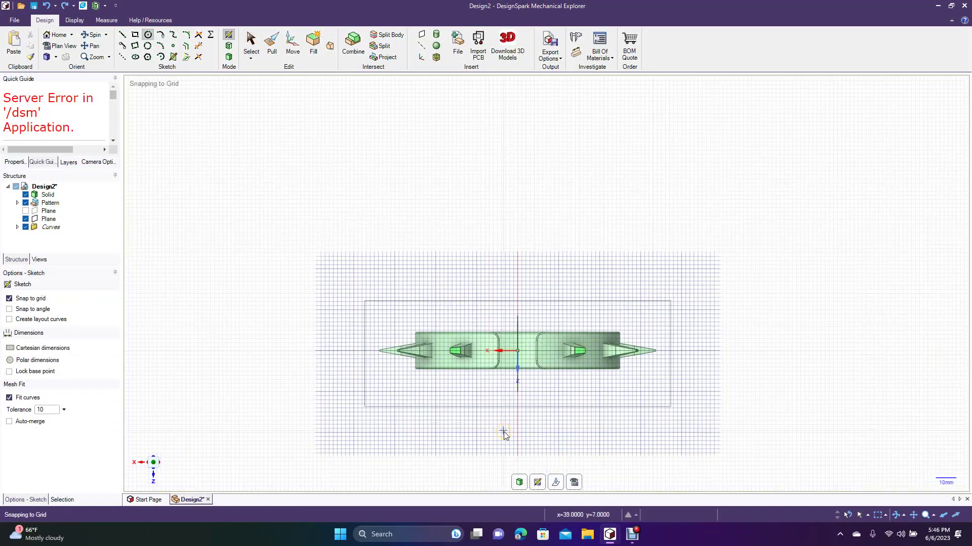
Sketch two circles about 5.25 mm in diameter, one on each side of the gap, level with the band's mid-height.
scroll(504, 434, up, 3)
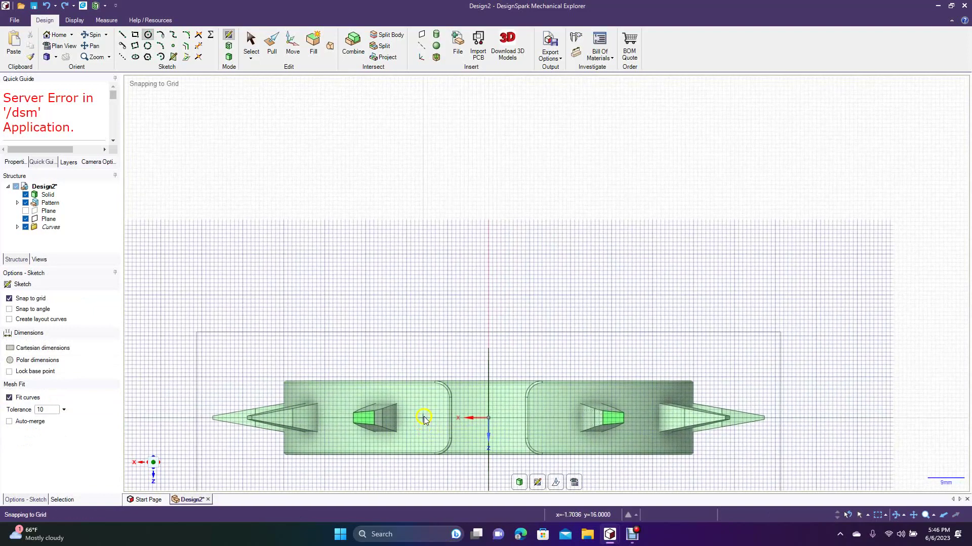
click(419, 418)
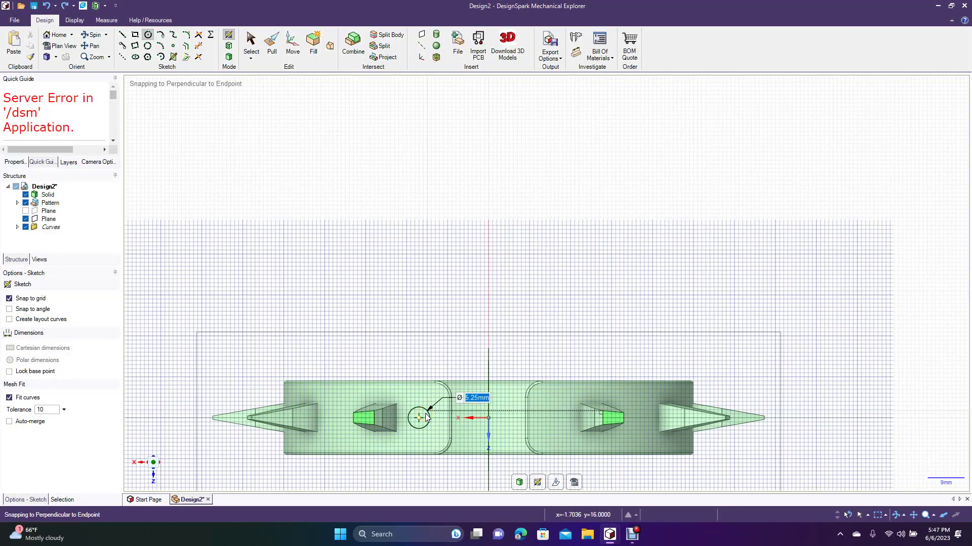
click(426, 418)
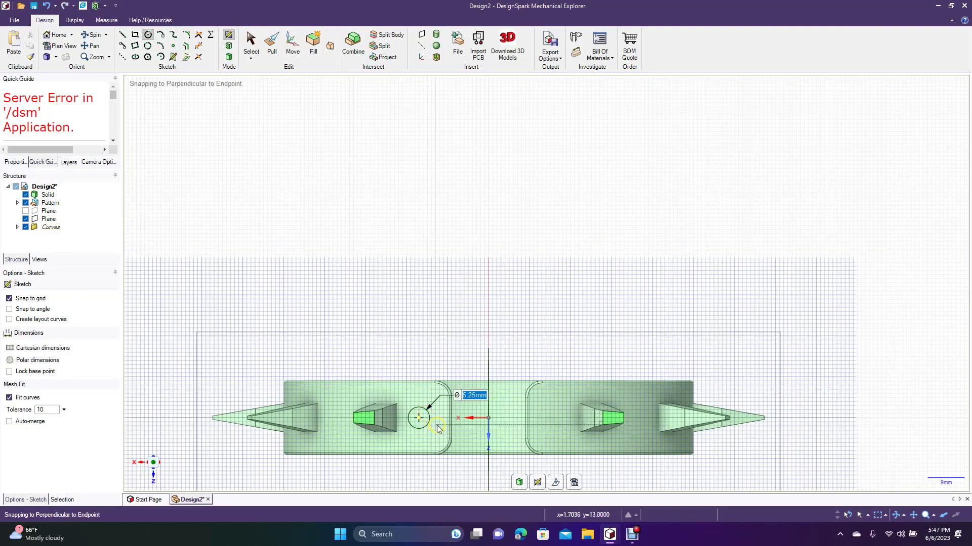
click(554, 419)
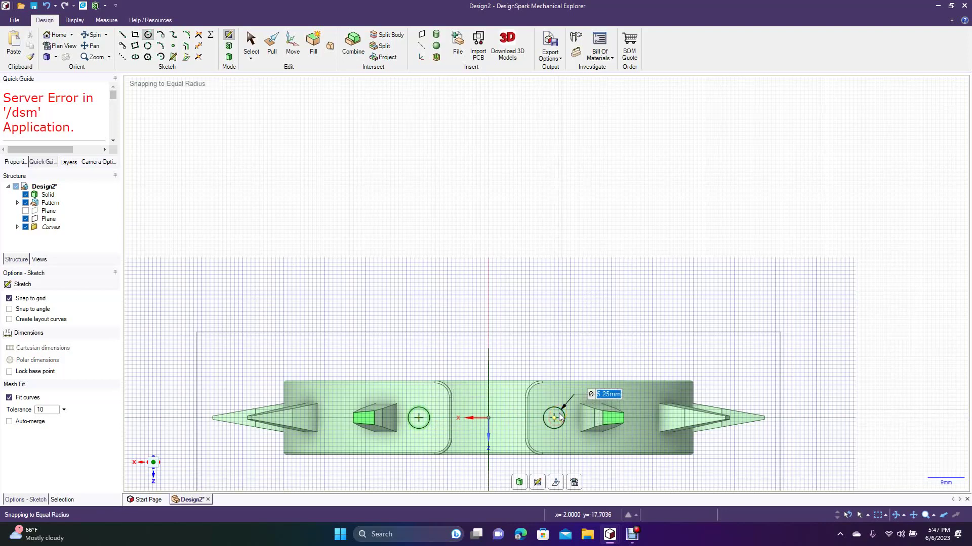
click(559, 416)
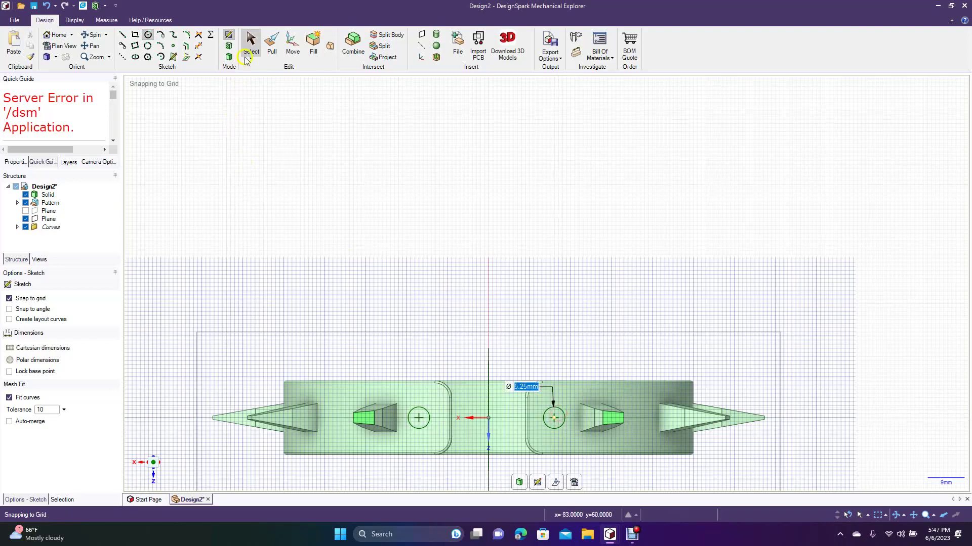
Delete both sketched circles beside the gap.
click(250, 43)
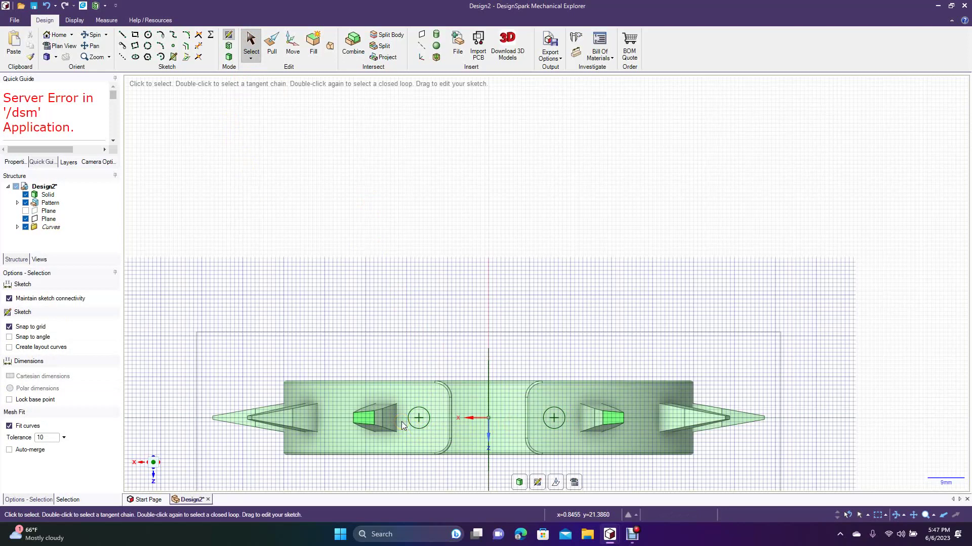
click(488, 393)
click(417, 429)
key(Delete)
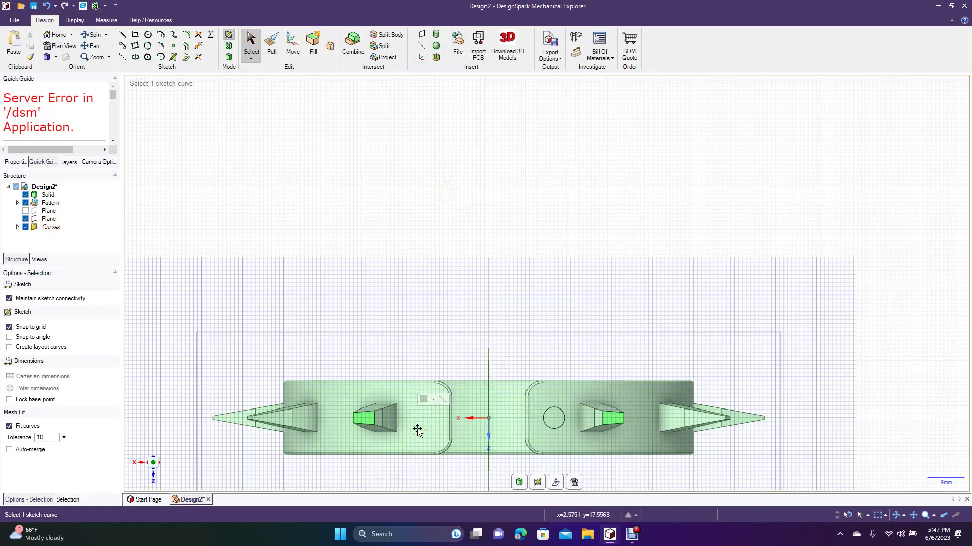
click(546, 423)
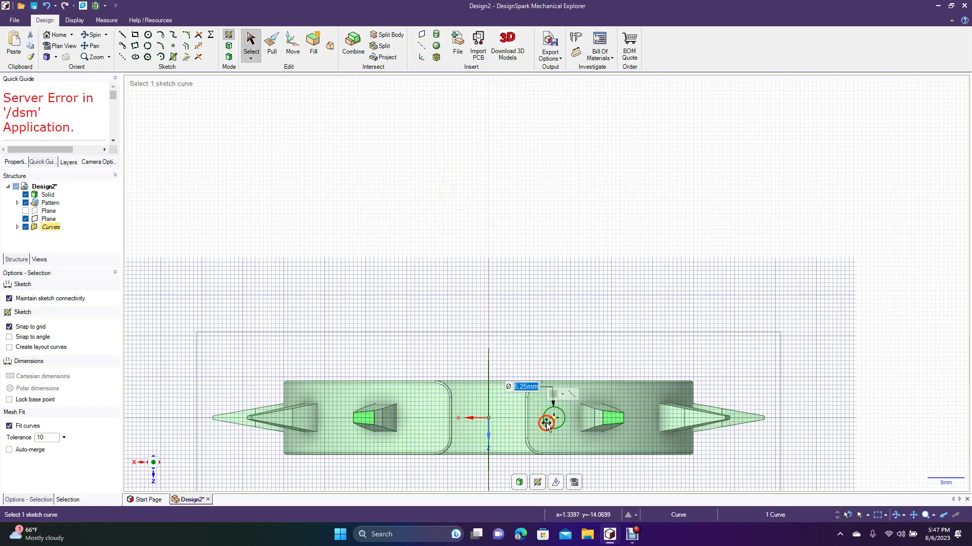
key(Delete)
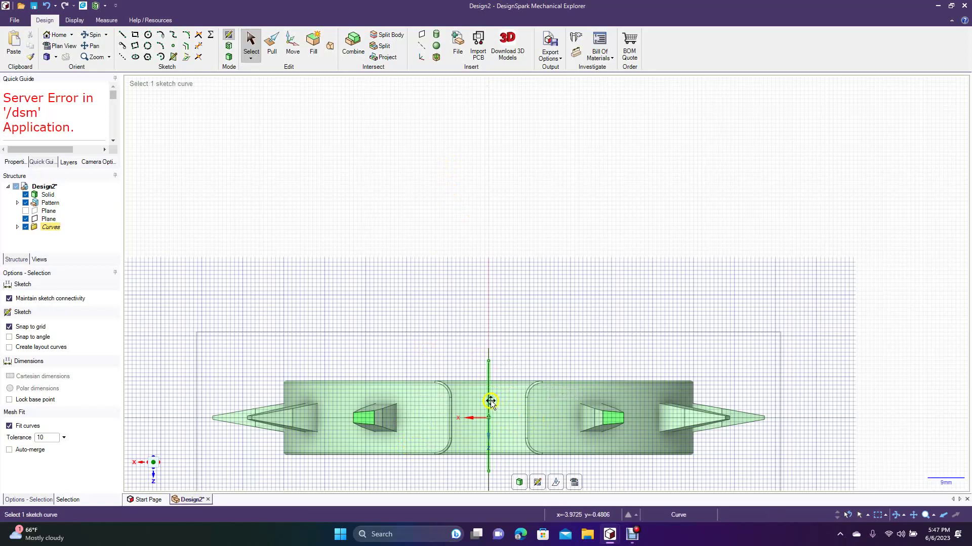
Set the vertical line as the mirror line and sketch mirrored 4 mm diameter circles beside the gap, about 15 mm from the center axis.
right_click(490, 402)
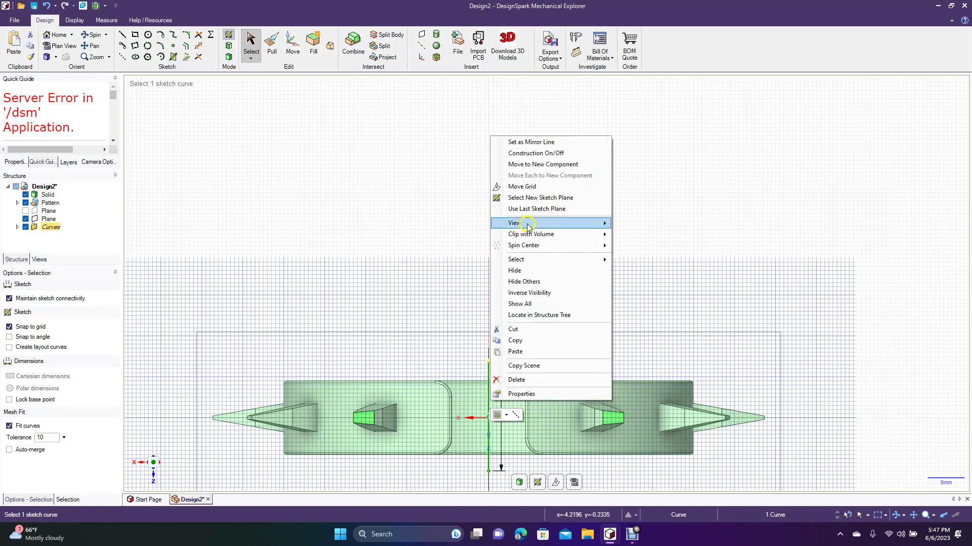
click(553, 142)
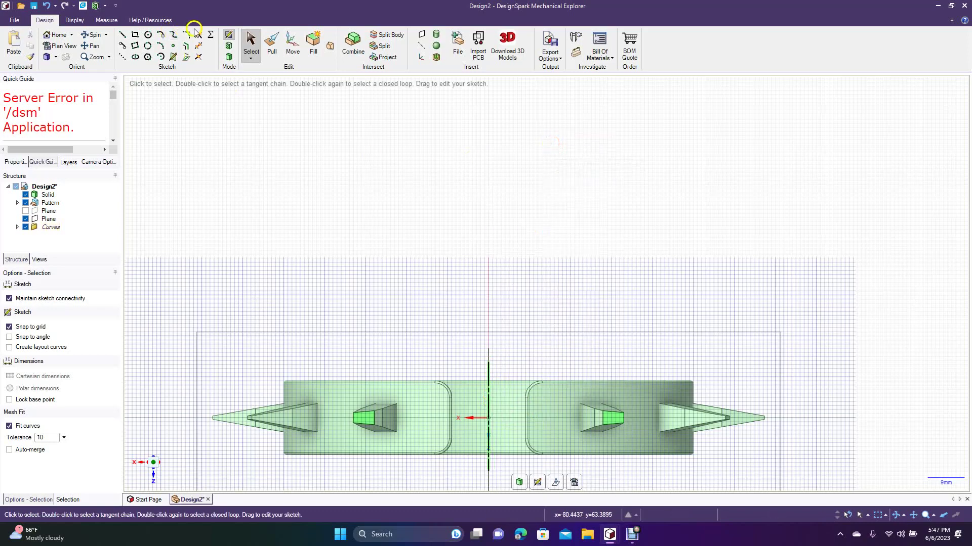
click(148, 35)
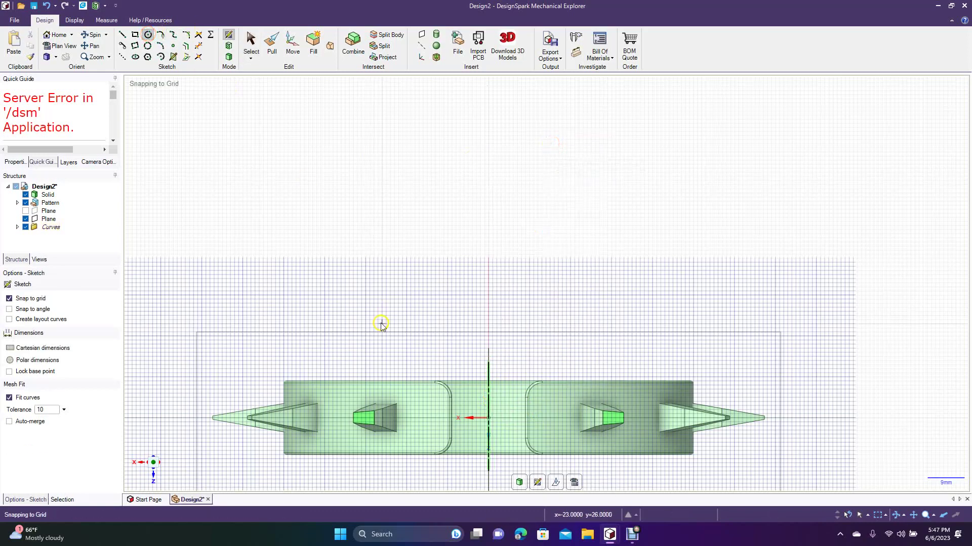
click(425, 419)
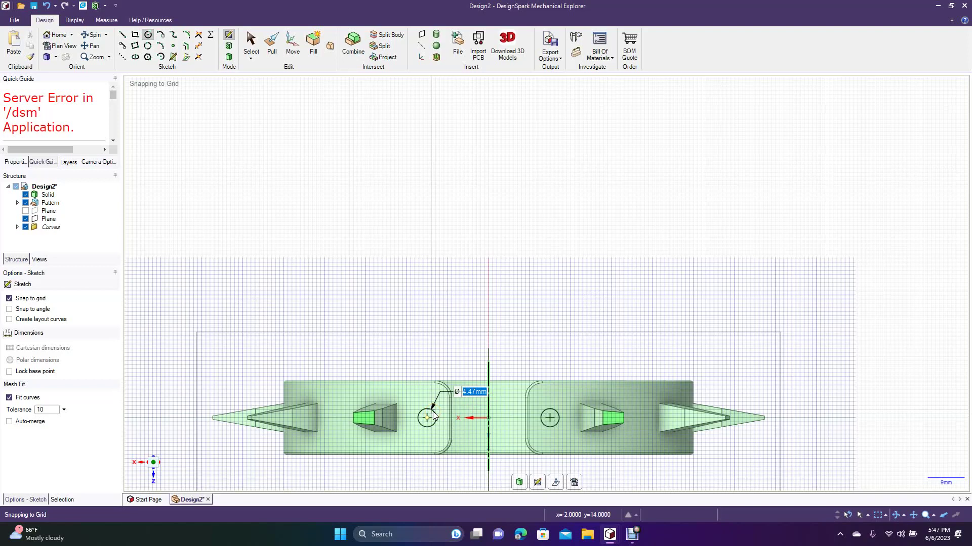
text(4)
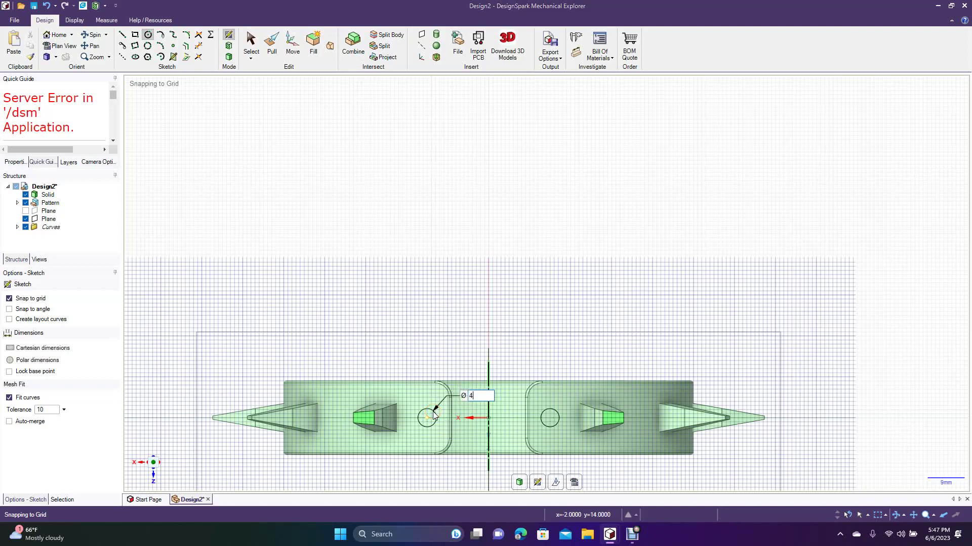
key(Return)
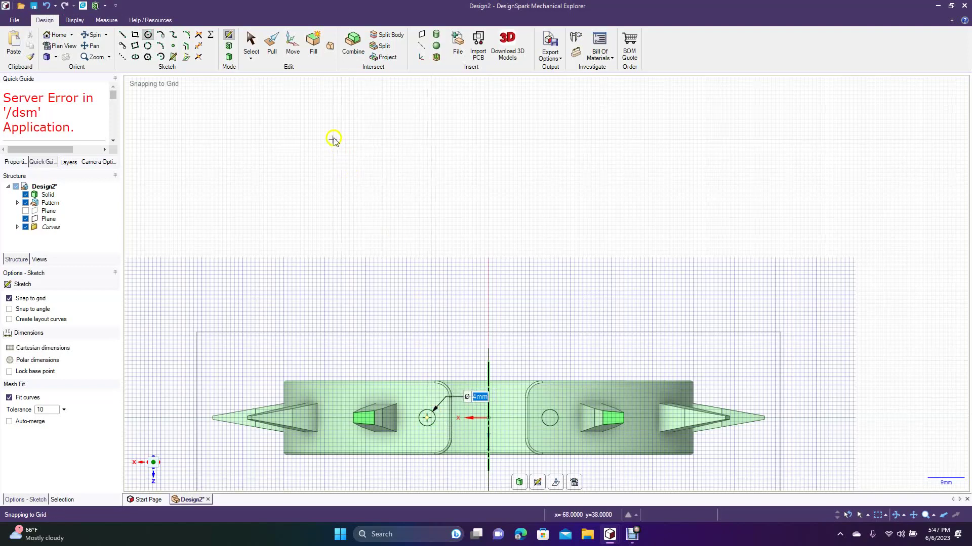
Delete the mirror line and switch from the sketch to 3D mode.
click(251, 52)
click(488, 412)
key(Delete)
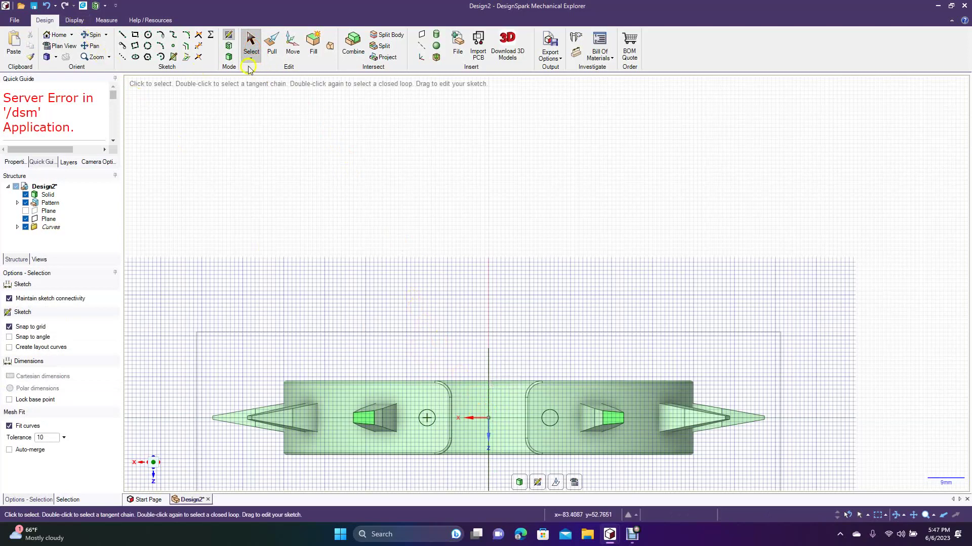
click(229, 57)
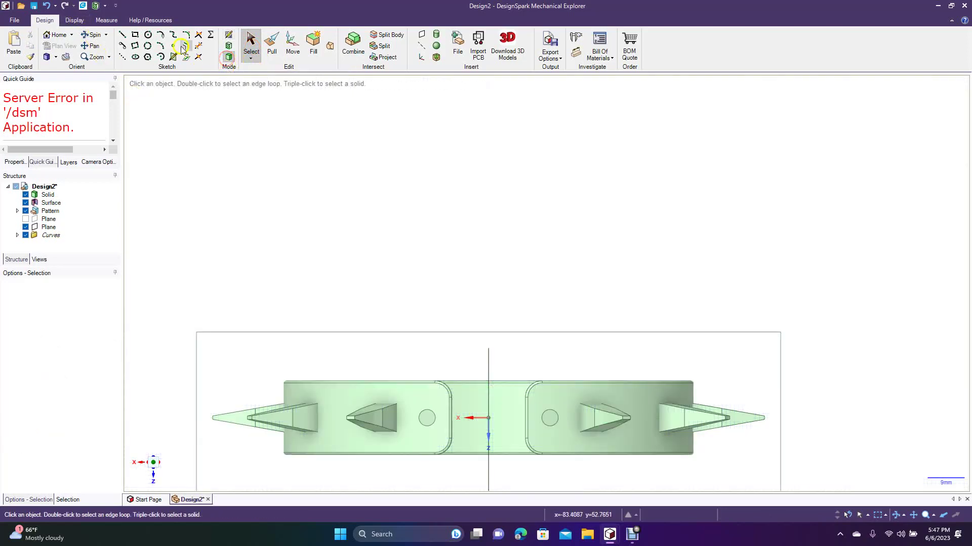
Cut both 4 mm circles through the band ends with Pull in Cut mode.
click(92, 34)
drag(497, 124, 475, 150)
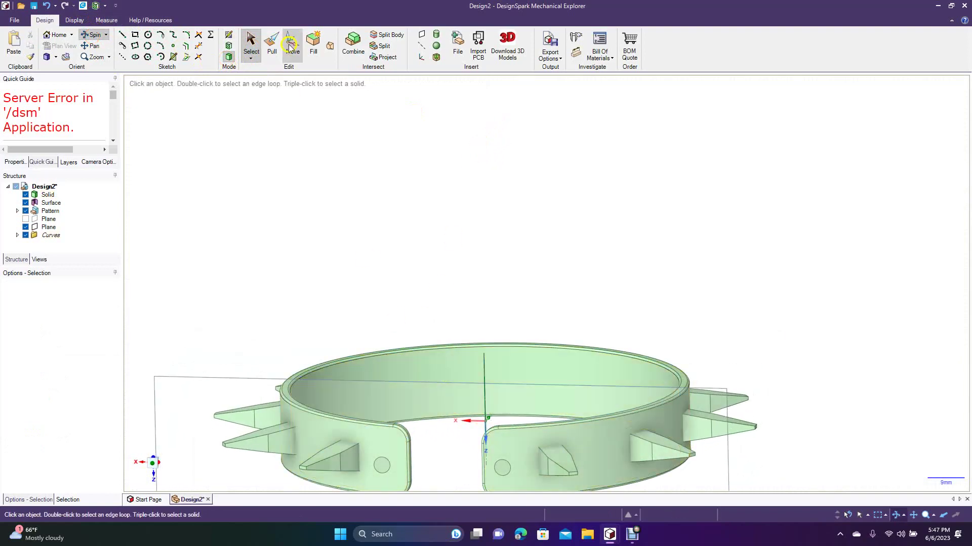
click(272, 43)
click(383, 466)
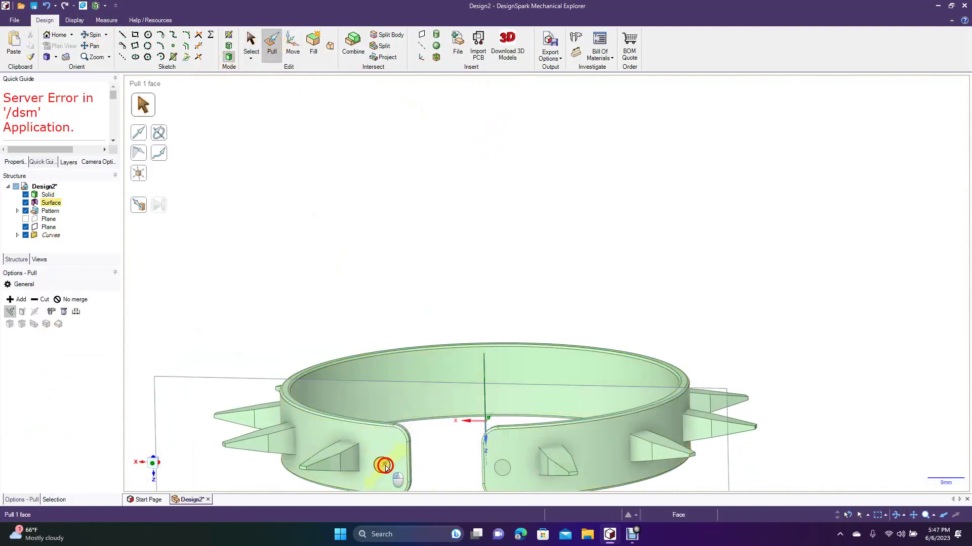
ctrl+click(502, 468)
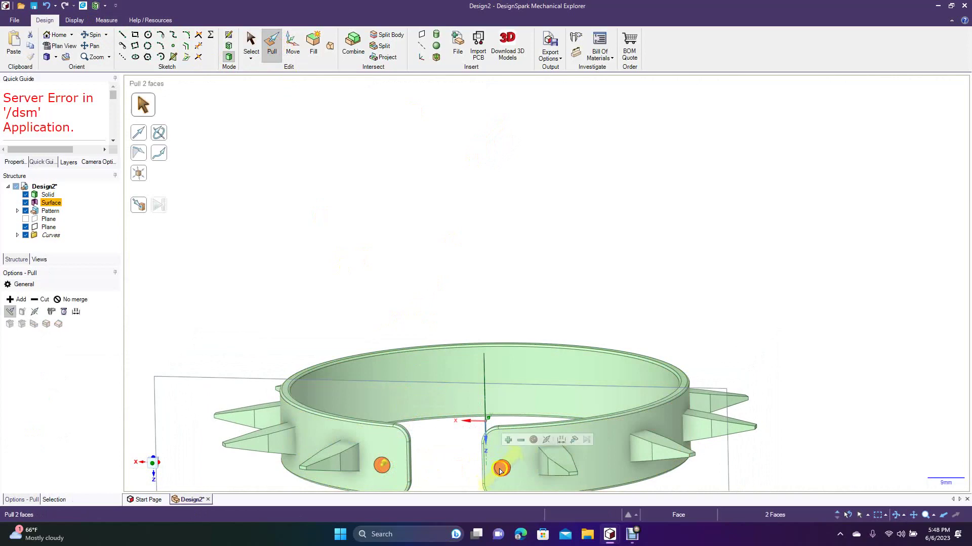
click(42, 300)
click(38, 302)
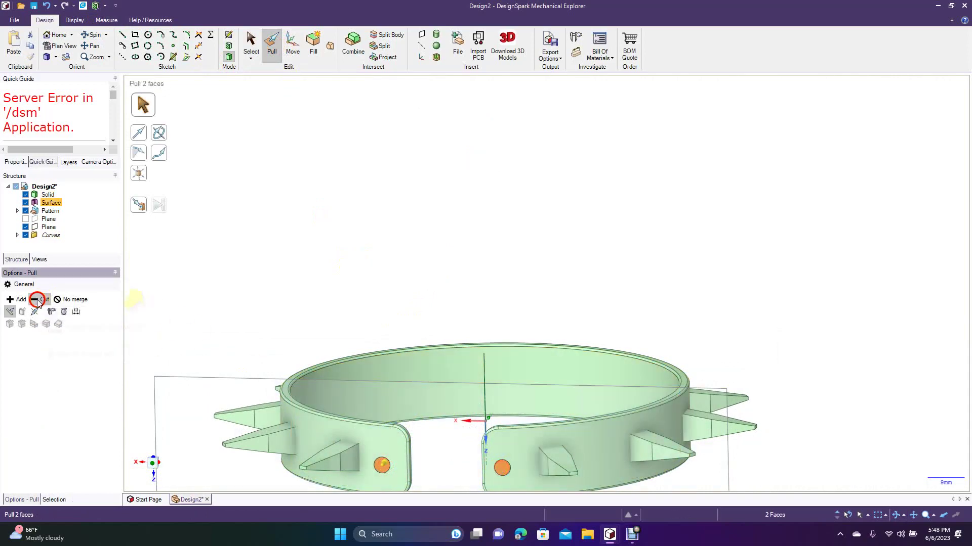
drag(382, 464, 446, 426)
click(377, 231)
Delete the vertical plane in front of the gap and the remaining vertical sketch line.
click(87, 34)
drag(336, 220, 358, 193)
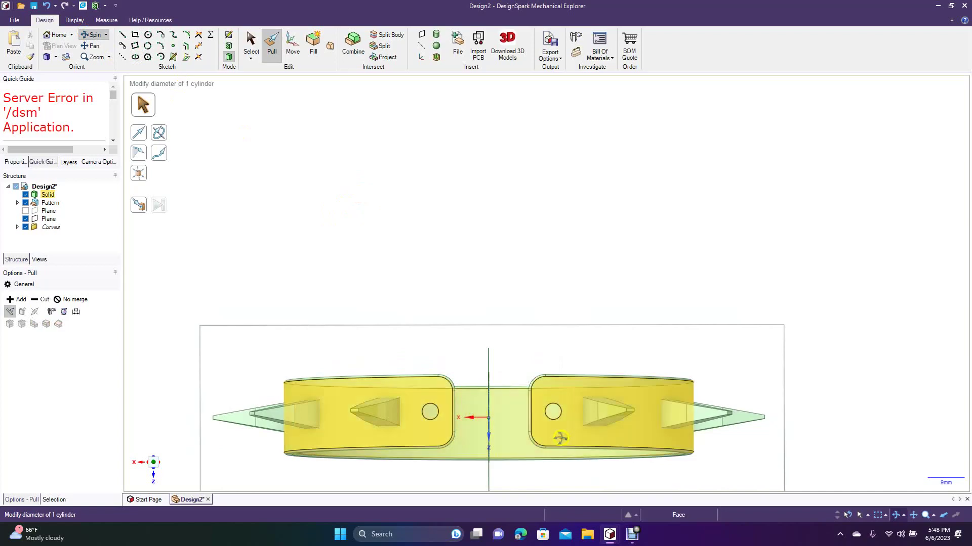
click(531, 229)
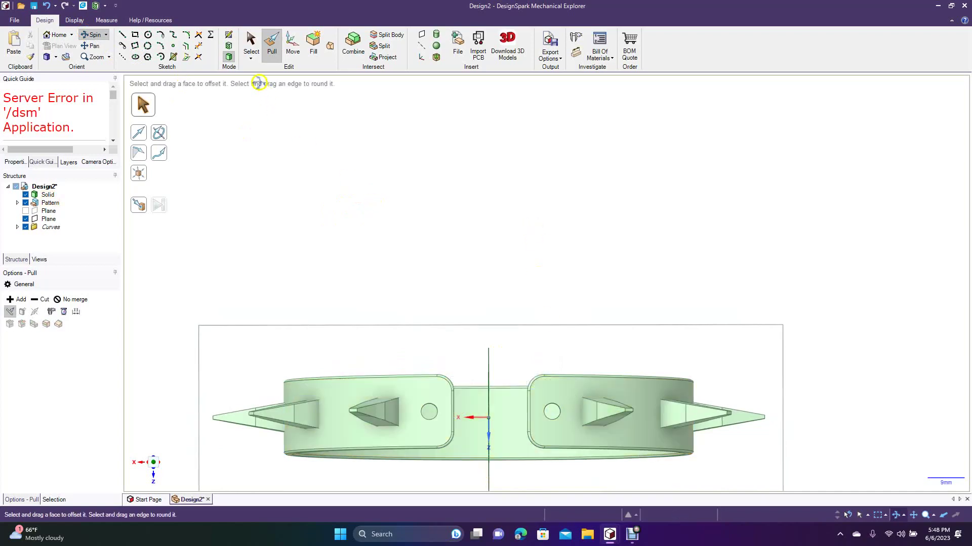
click(251, 45)
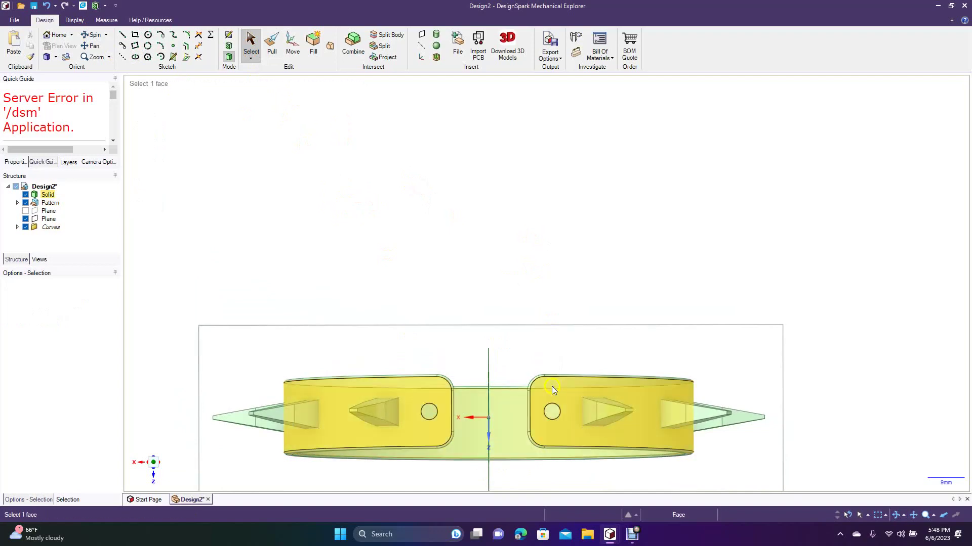
click(493, 336)
key(Delete)
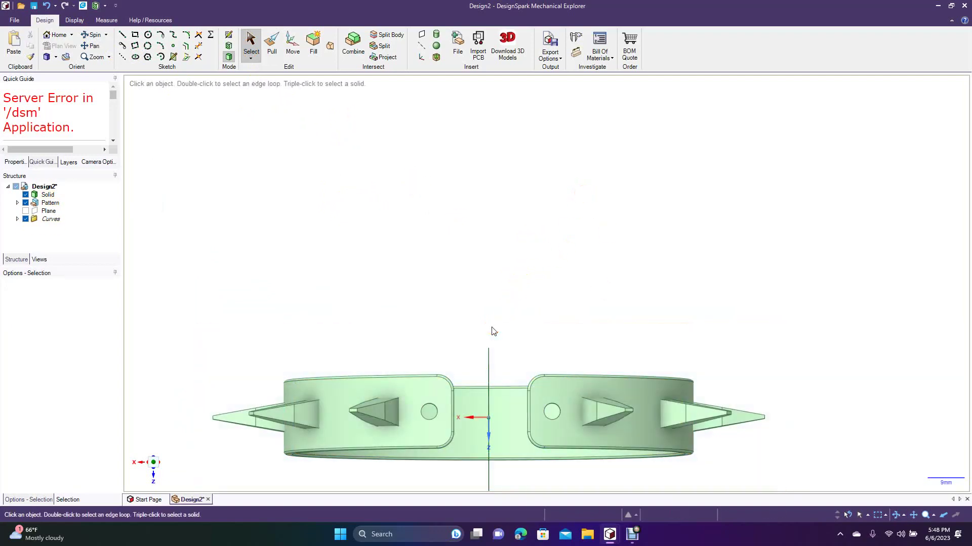
click(489, 360)
key(Delete)
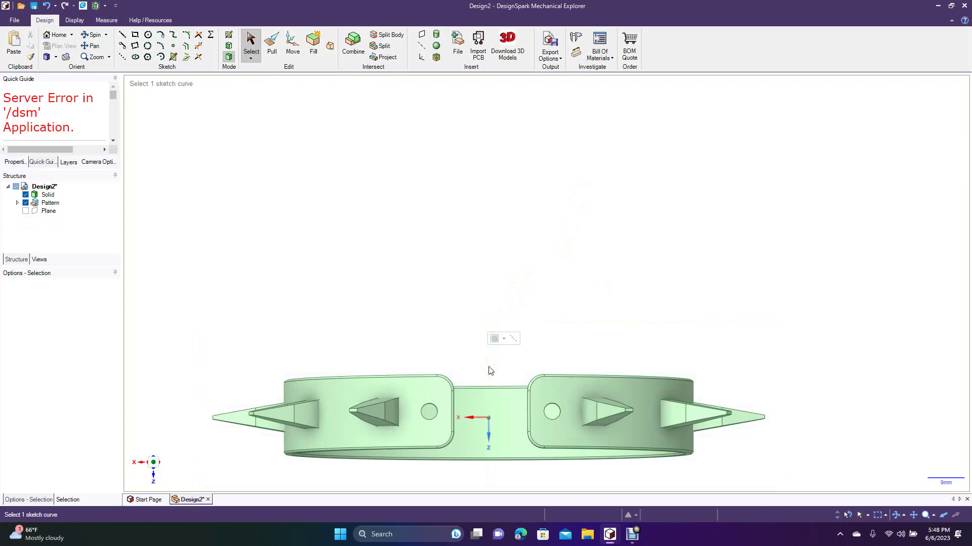
Round the outer edge of the hole on the positive X side of the gap with Pull.
click(101, 37)
drag(536, 202, 557, 180)
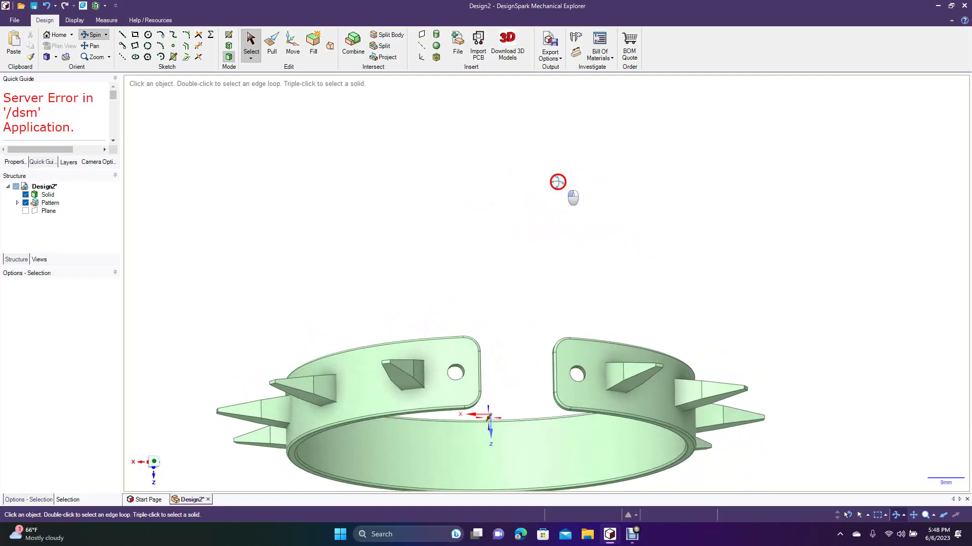
click(270, 47)
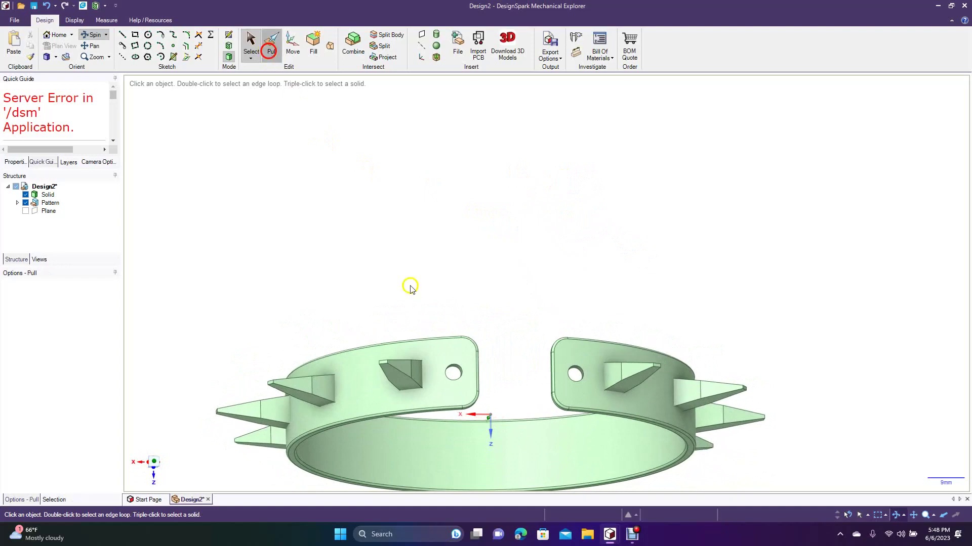
click(457, 367)
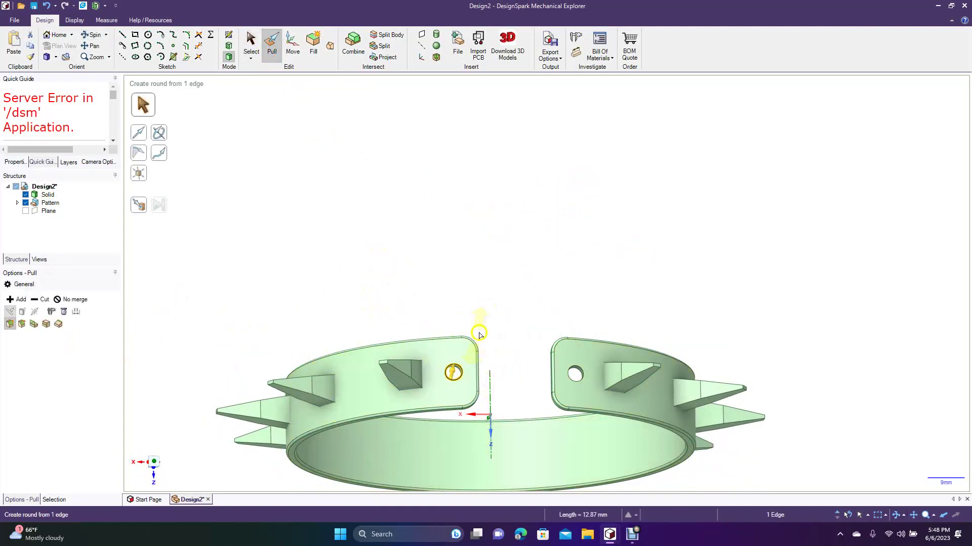
drag(456, 367, 456, 374)
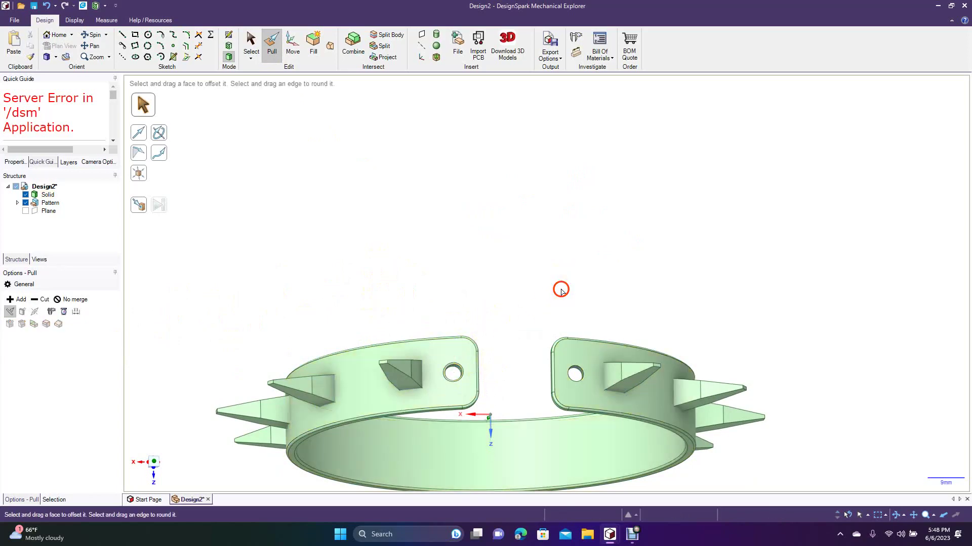
Round the outer edge of the hole on the negative X side of the gap with a 0.3 mm radius.
click(578, 366)
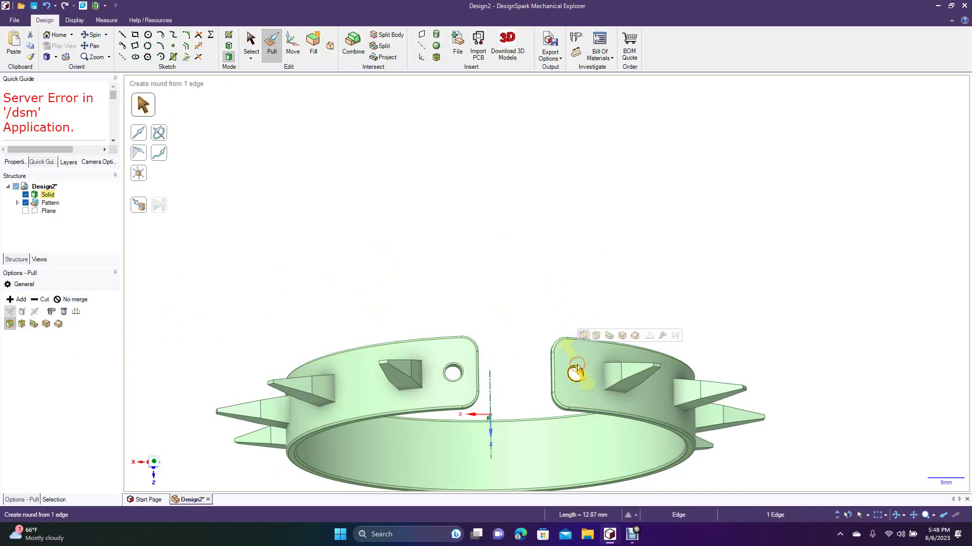
text(0.3)
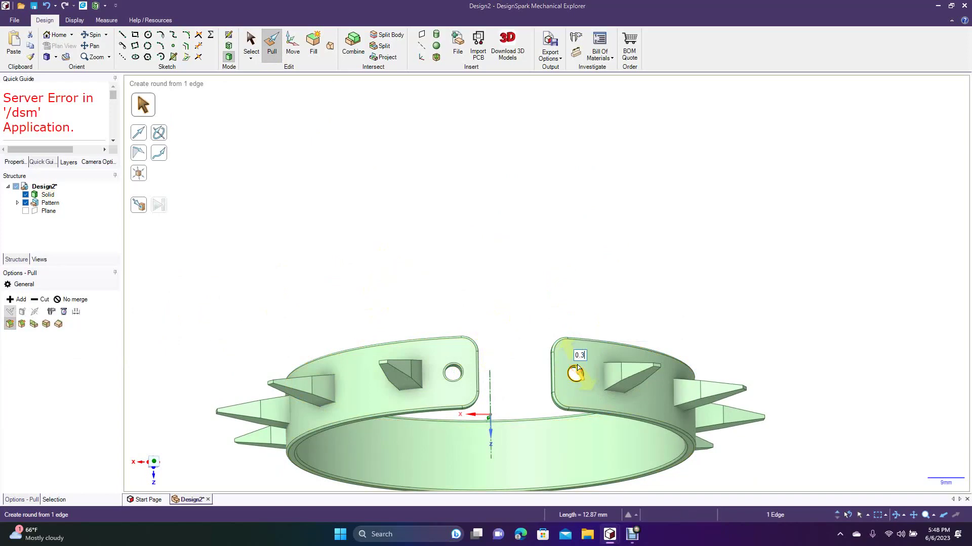
text(1)
key(Return)
click(537, 287)
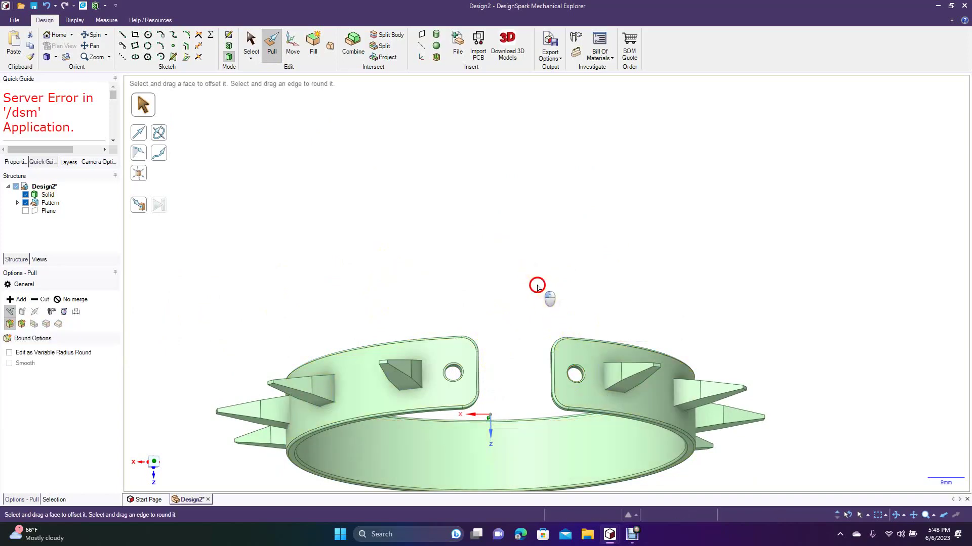
Round the inner edge of the hole on the positive X side of the gap with a 0.31 mm radius.
click(97, 36)
drag(446, 193, 244, 338)
click(270, 48)
click(414, 369)
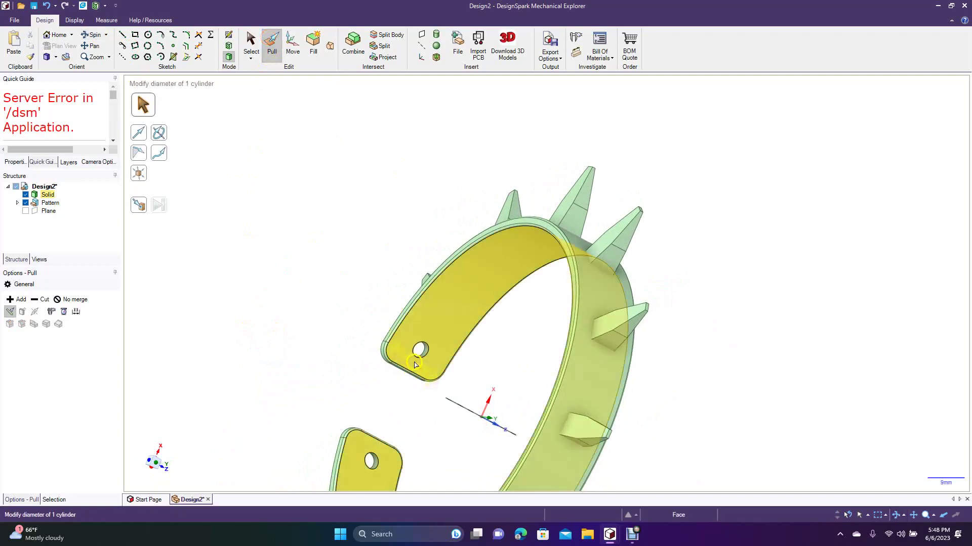
click(415, 361)
key(space)
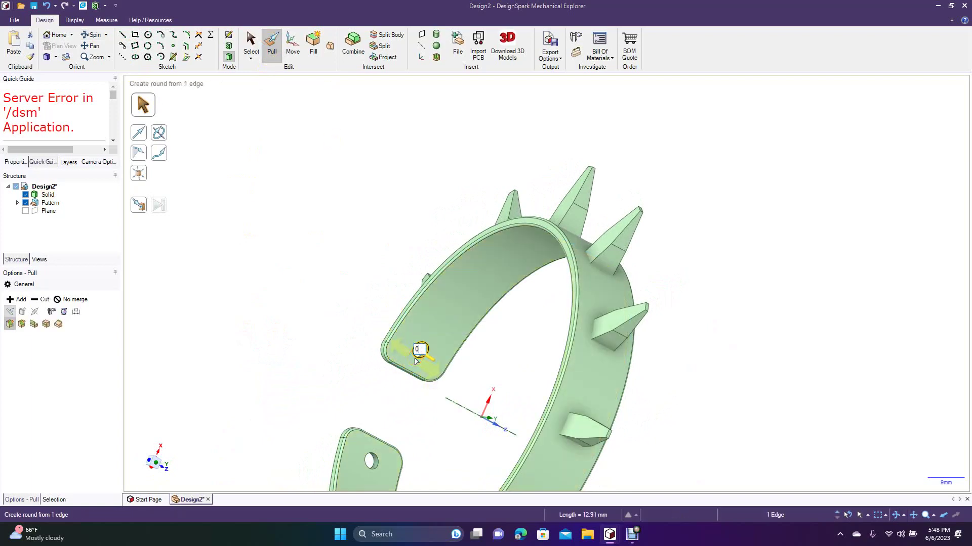
text(.31)
key(Return)
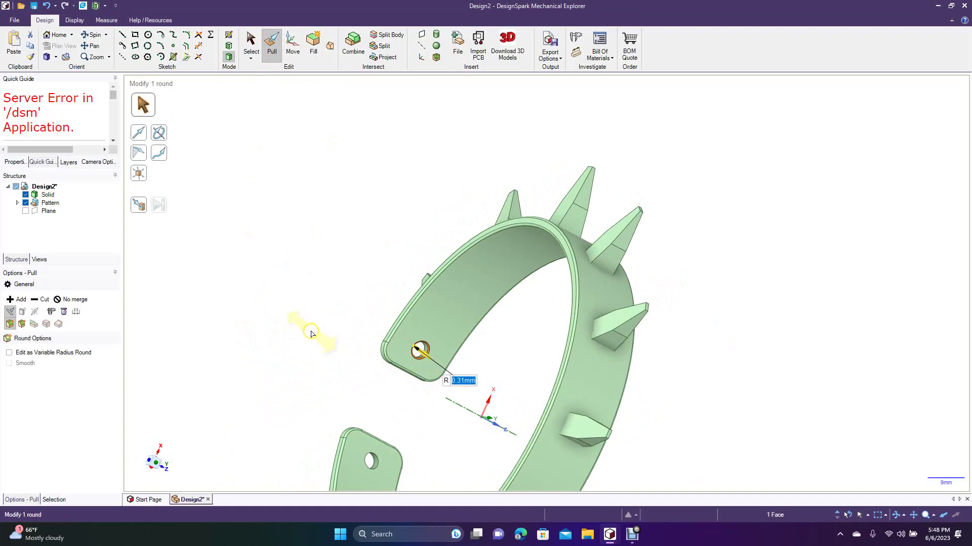
Round the inner edge of the hole on the negative X side of the gap with a 0.31 mm radius.
click(401, 482)
click(371, 476)
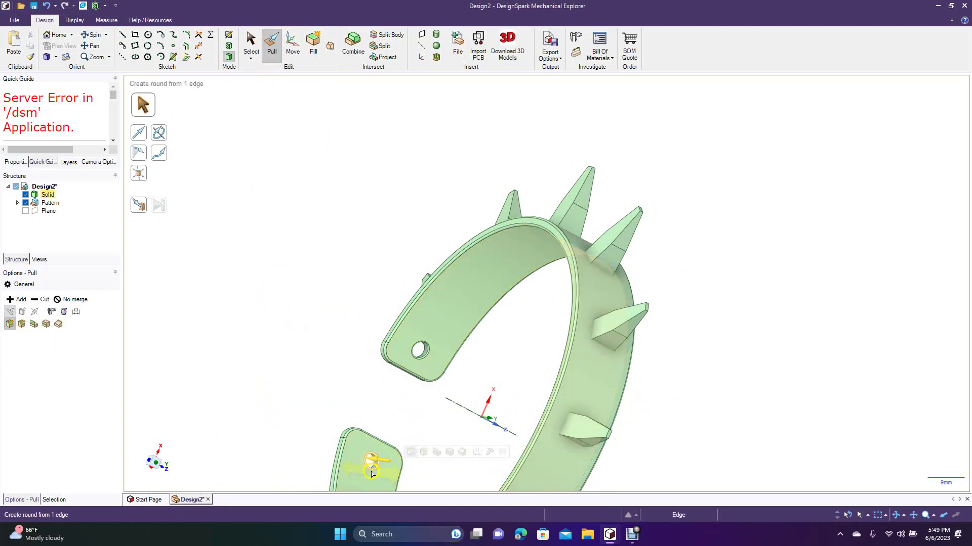
key(space)
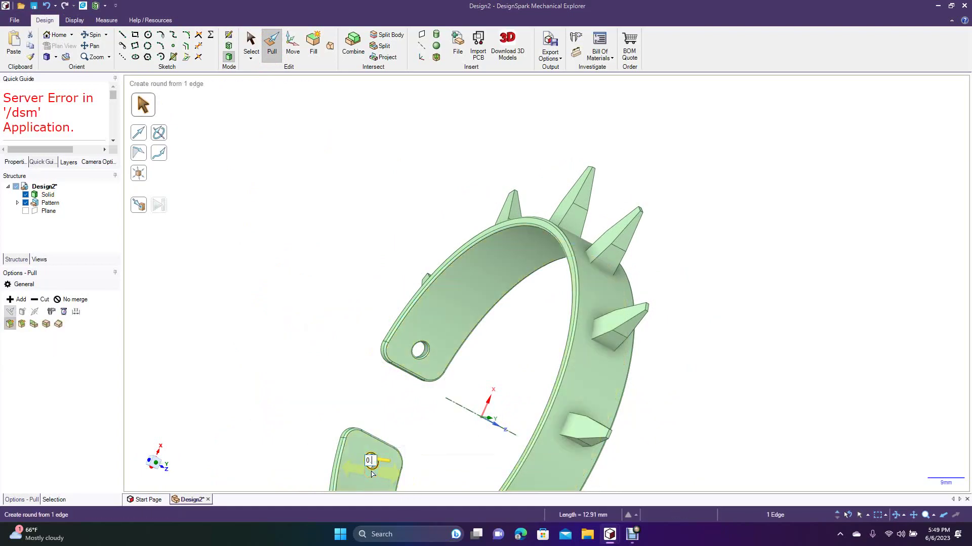
text(.31)
key(Return)
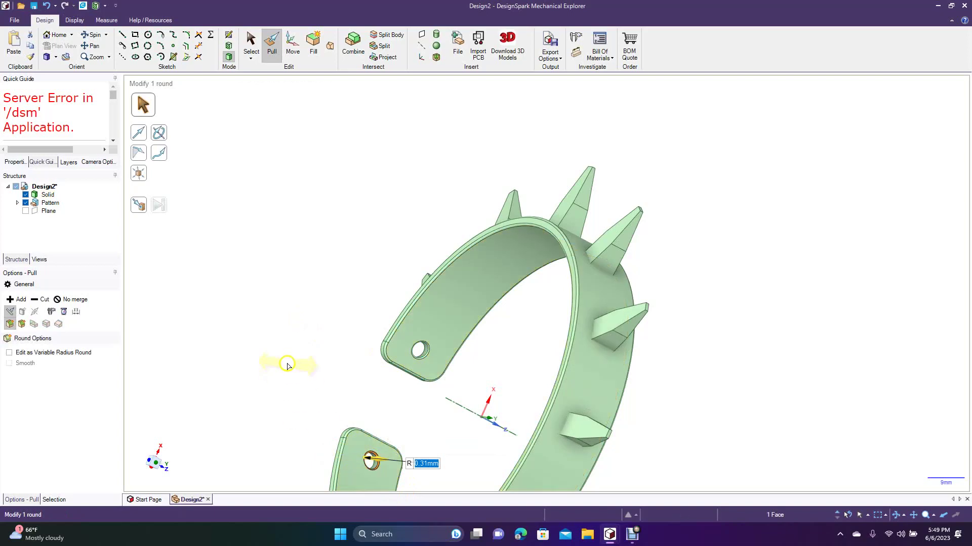
click(287, 364)
click(93, 34)
drag(280, 125, 40, 241)
click(272, 45)
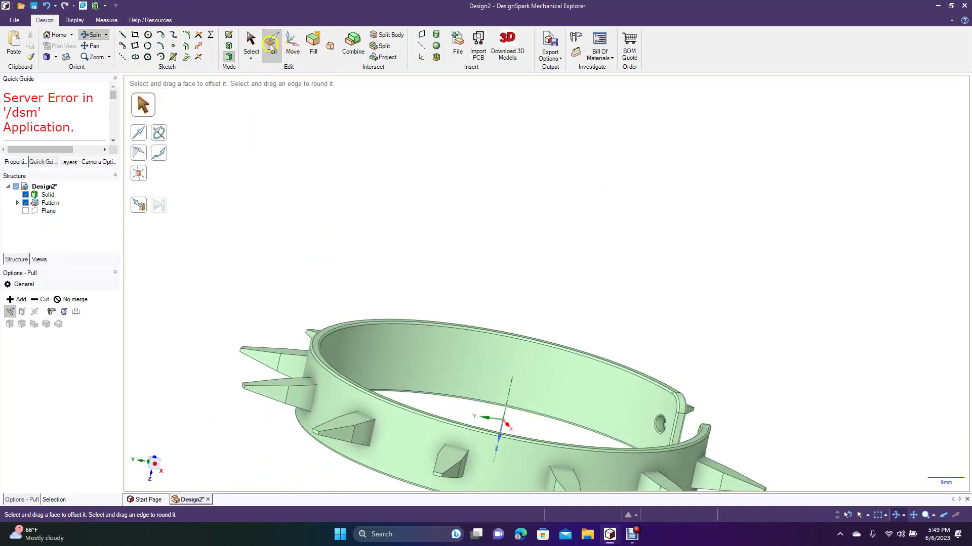
click(347, 436)
click(337, 433)
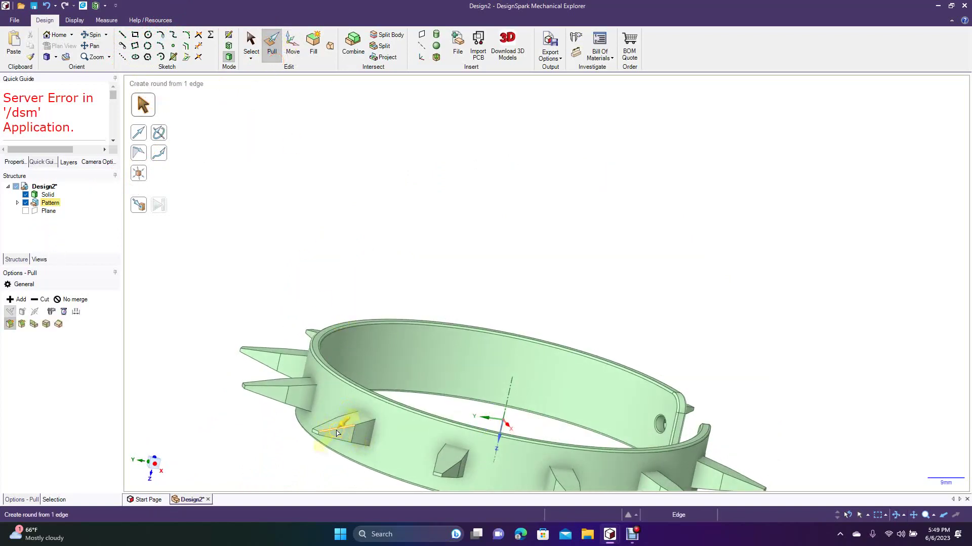
double_click(336, 433)
double_click(336, 434)
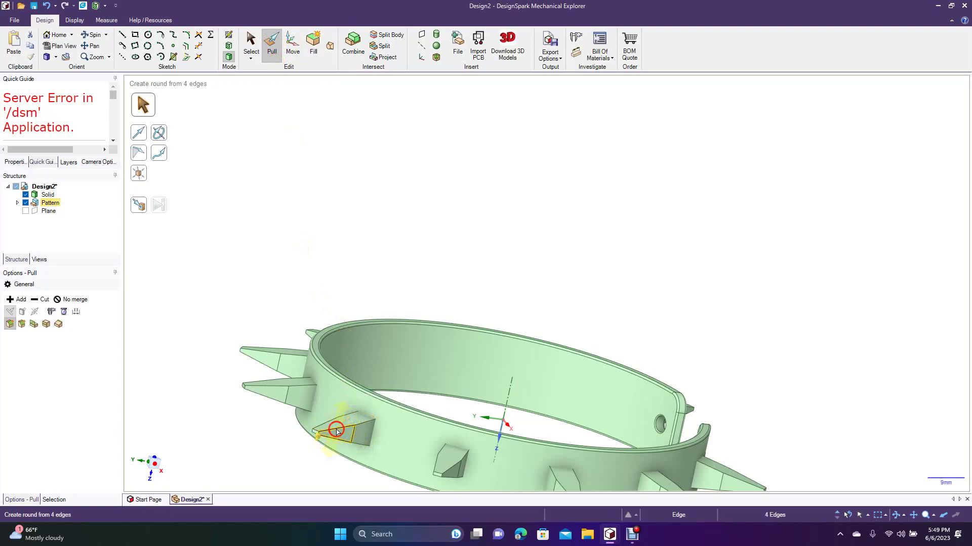
click(559, 227)
click(409, 319)
click(269, 262)
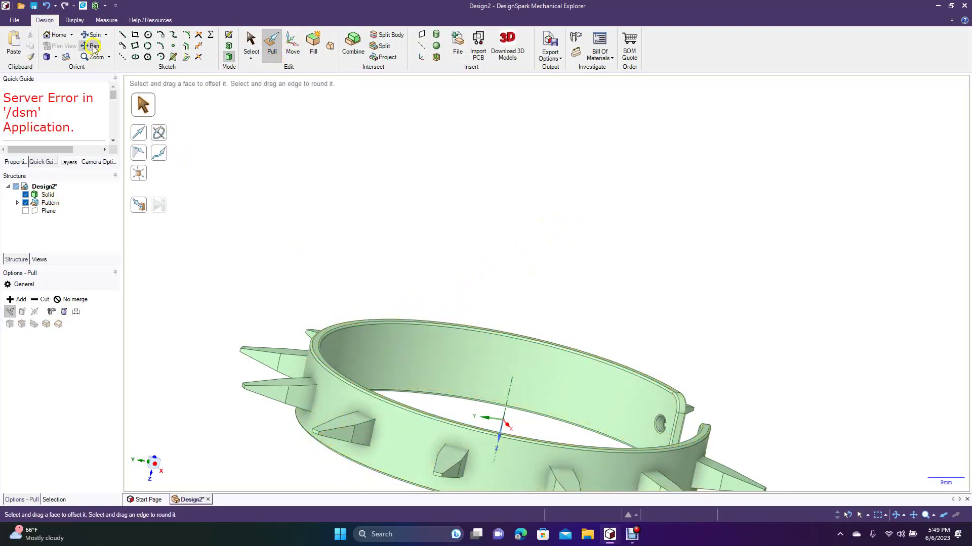
Examine the spiked band, its gap and its rounded holes from several angles, including a standard view.
drag(317, 230, 140, 247)
drag(566, 410, 727, 427)
drag(470, 221, 562, 216)
click(56, 58)
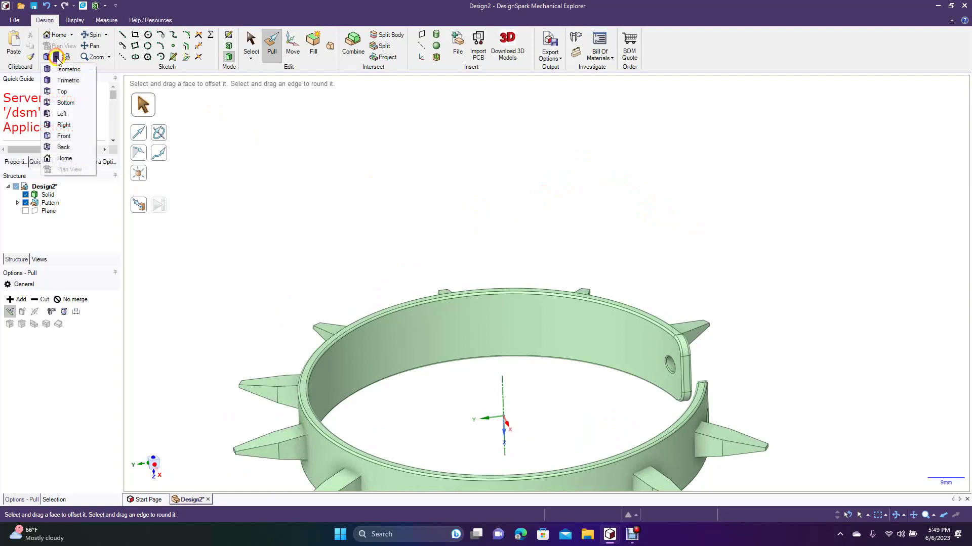
click(73, 92)
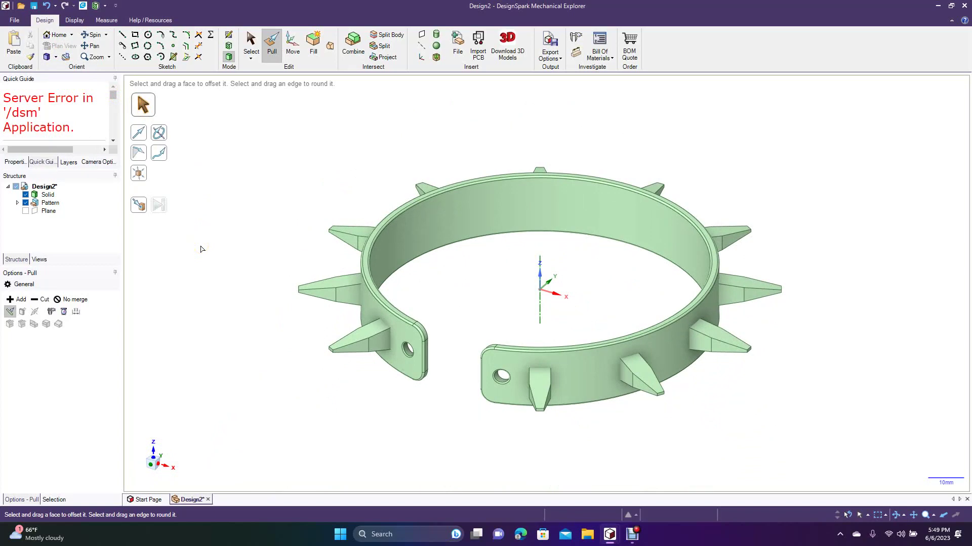
click(939, 6)
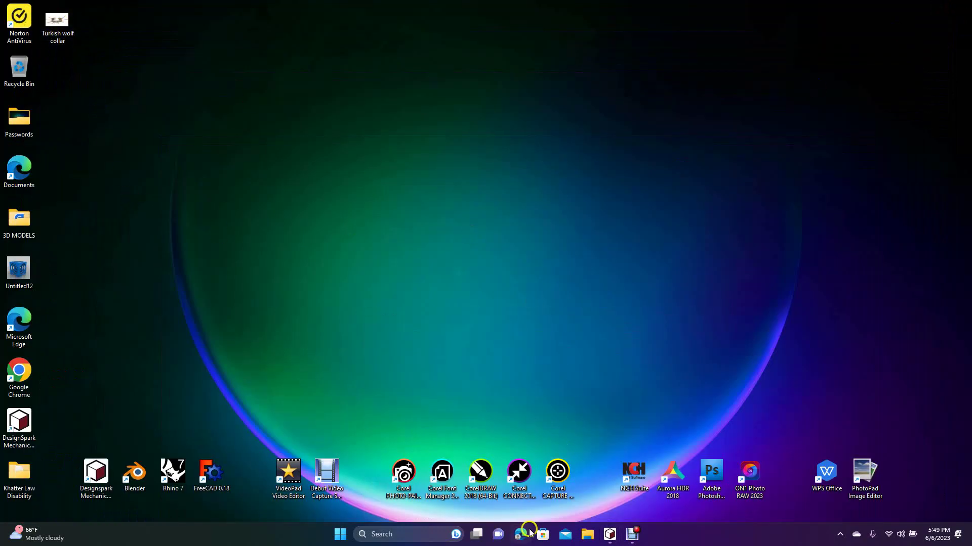
mouse_move(611, 536)
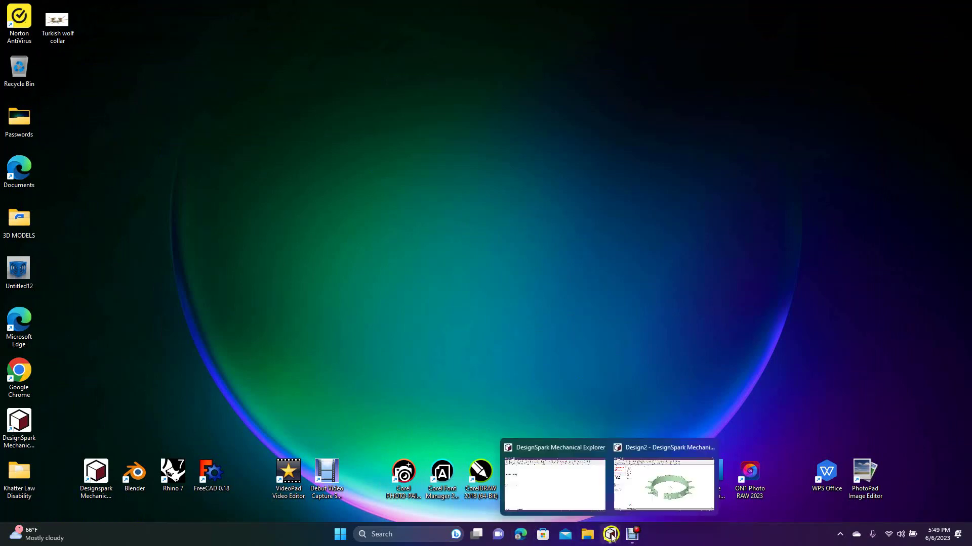
click(641, 452)
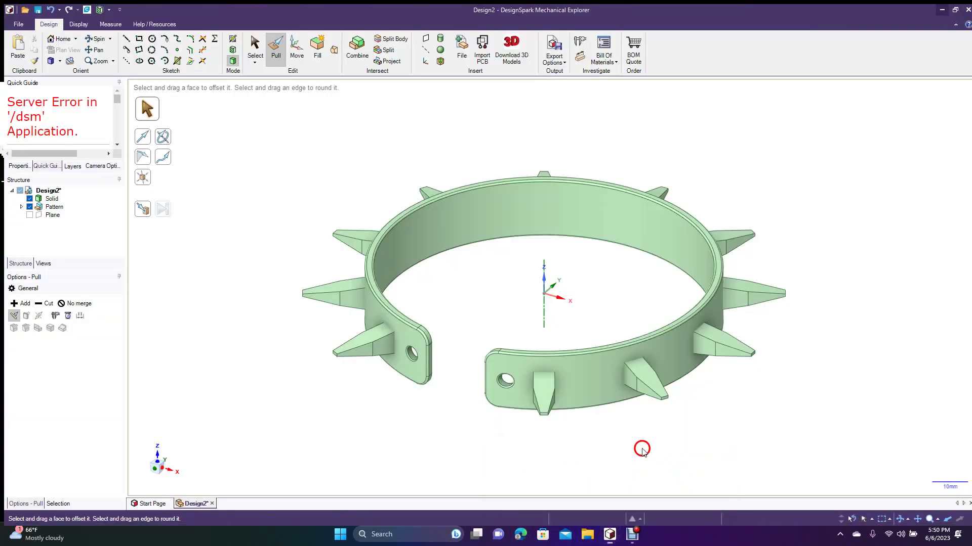